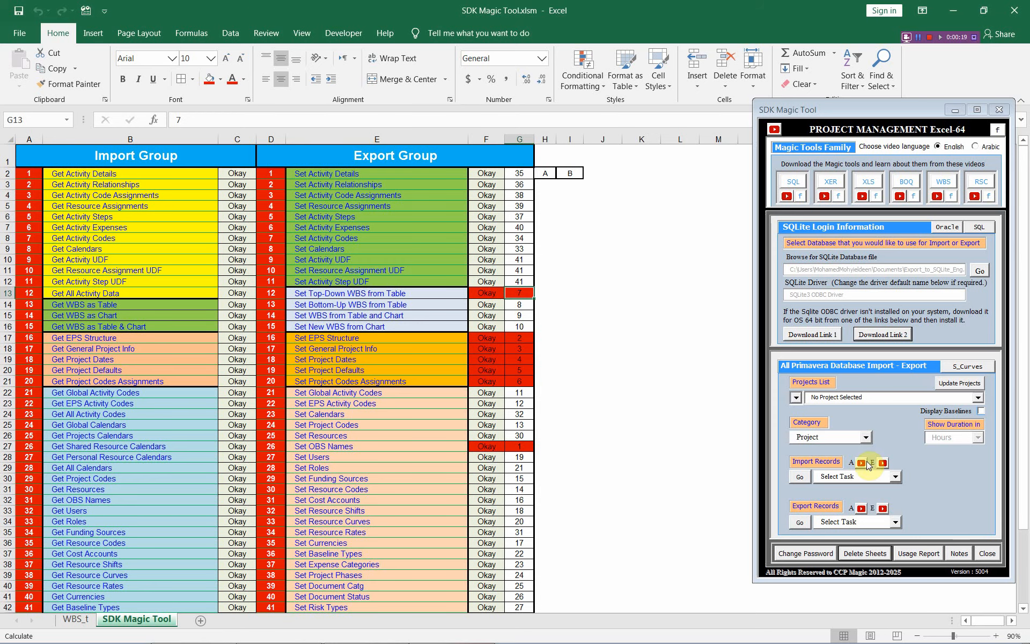
Step: Set the category to WBS and choose Set Bottom-Up WBS from Table as the export task
click(865, 438)
click(841, 465)
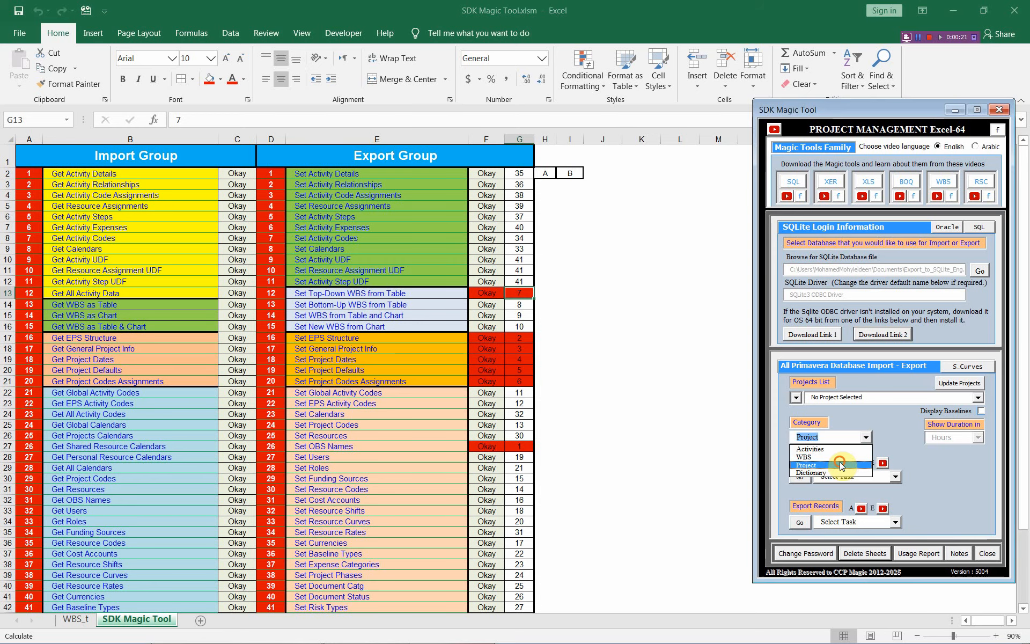
click(805, 457)
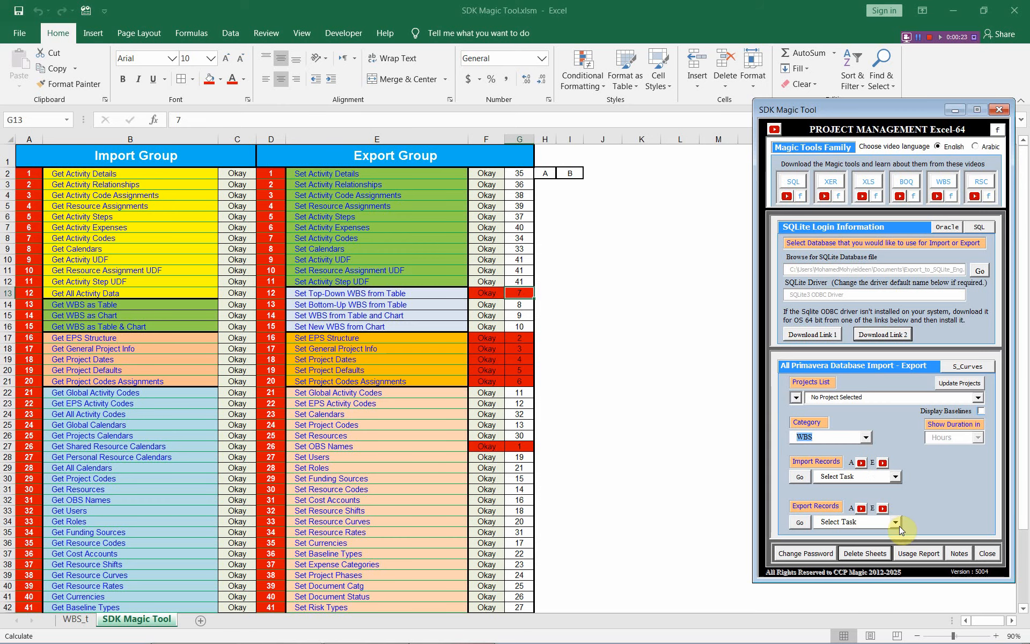
click(896, 522)
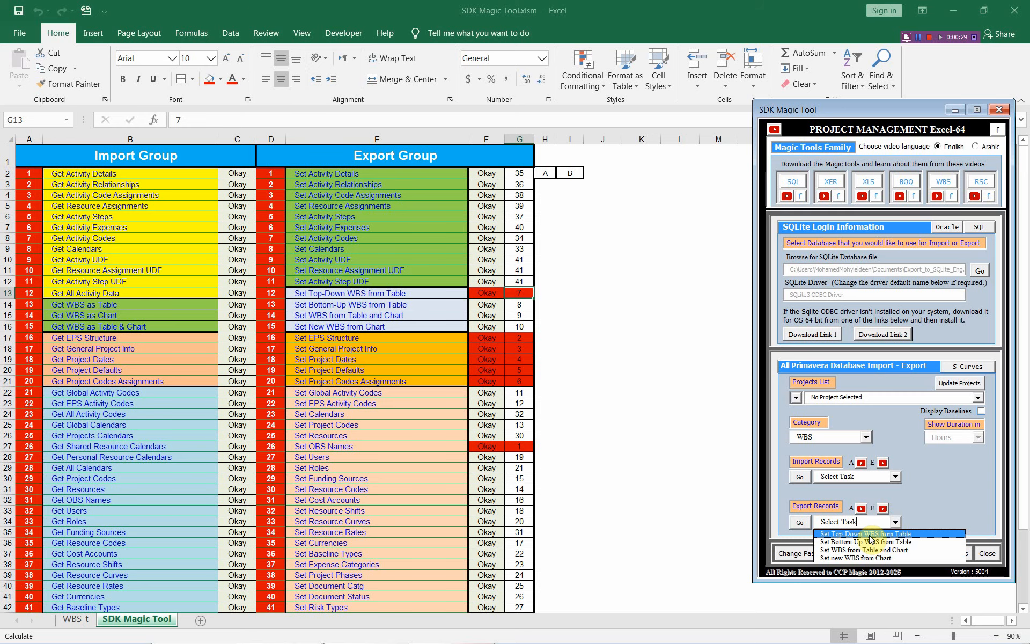
click(848, 542)
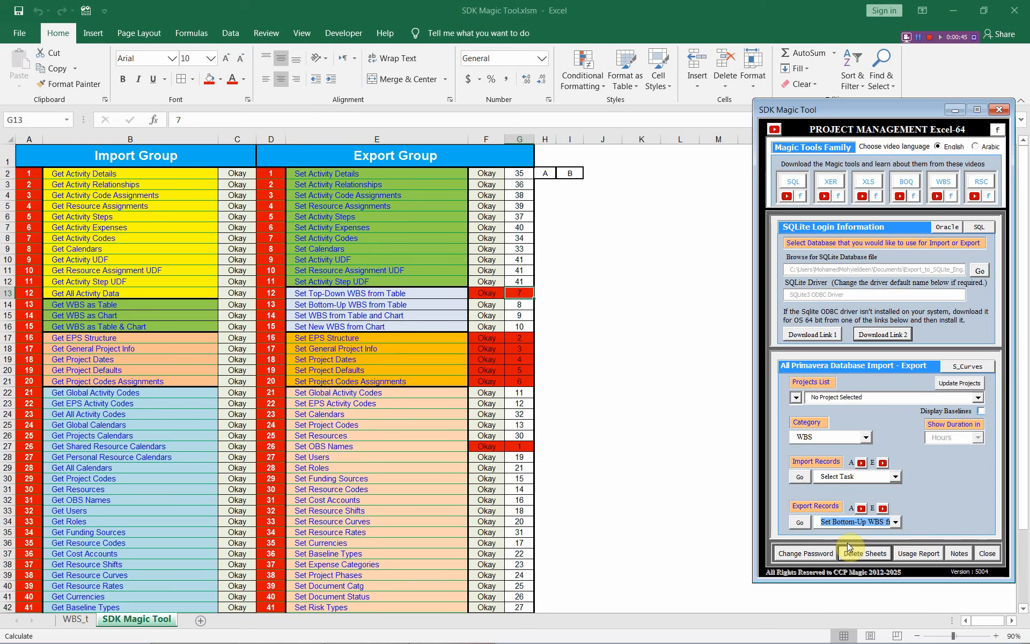
Step: Fill the status and number cells F14:G14 of the Set Bottom-Up WBS from Table row with red
click(492, 306)
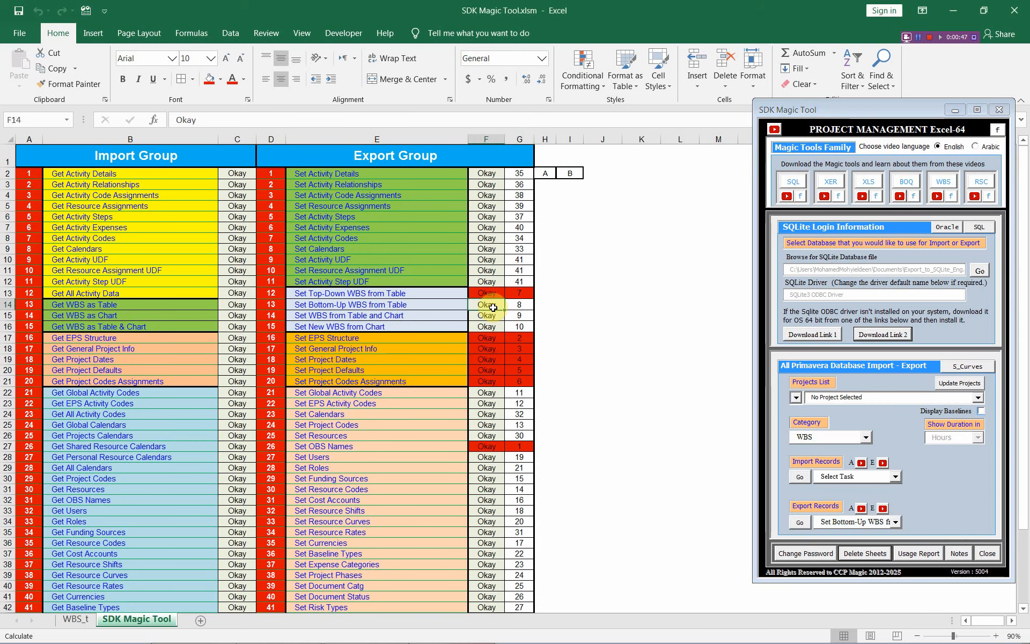
drag(493, 306, 518, 305)
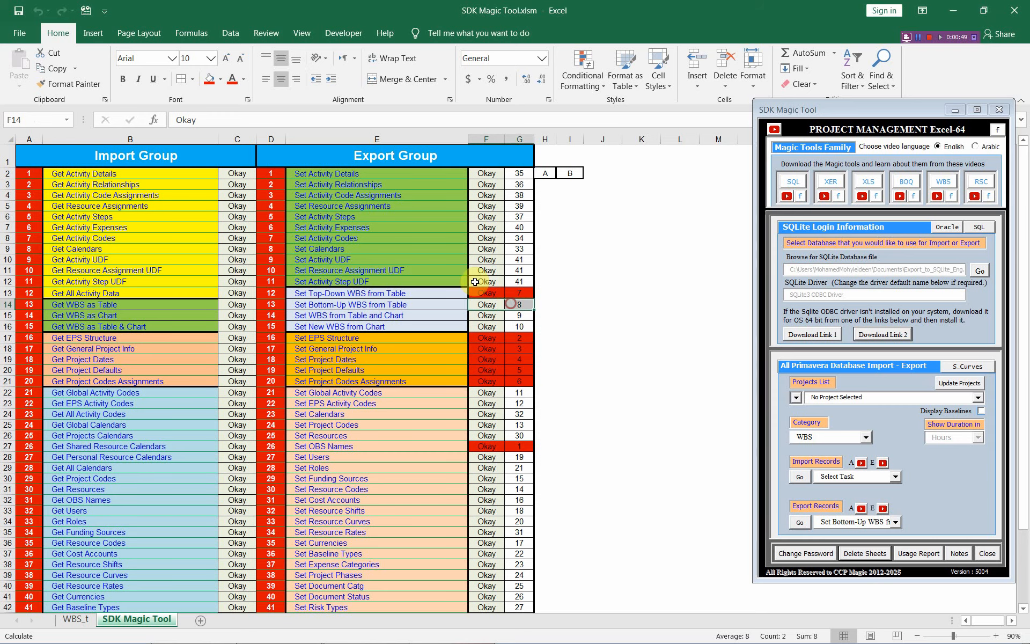
click(213, 84)
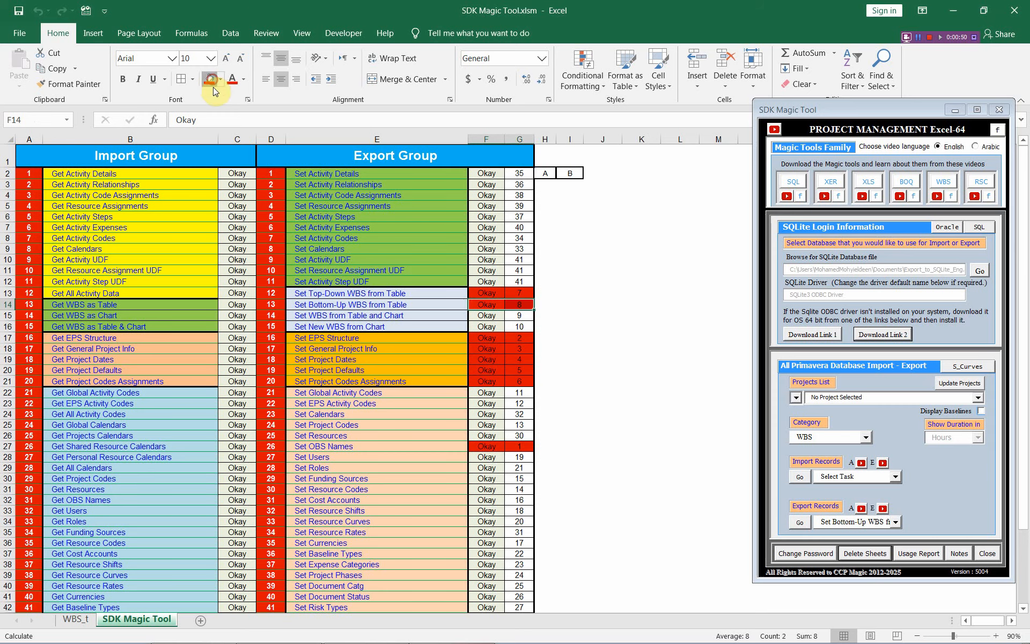
click(482, 301)
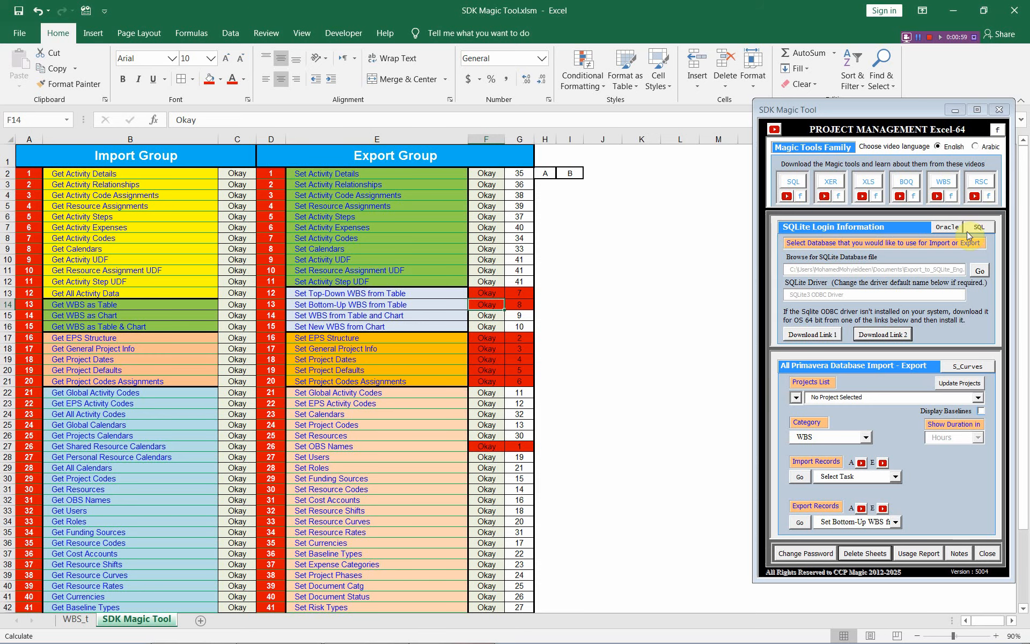
Step: Update the projects list and select project P333
click(964, 384)
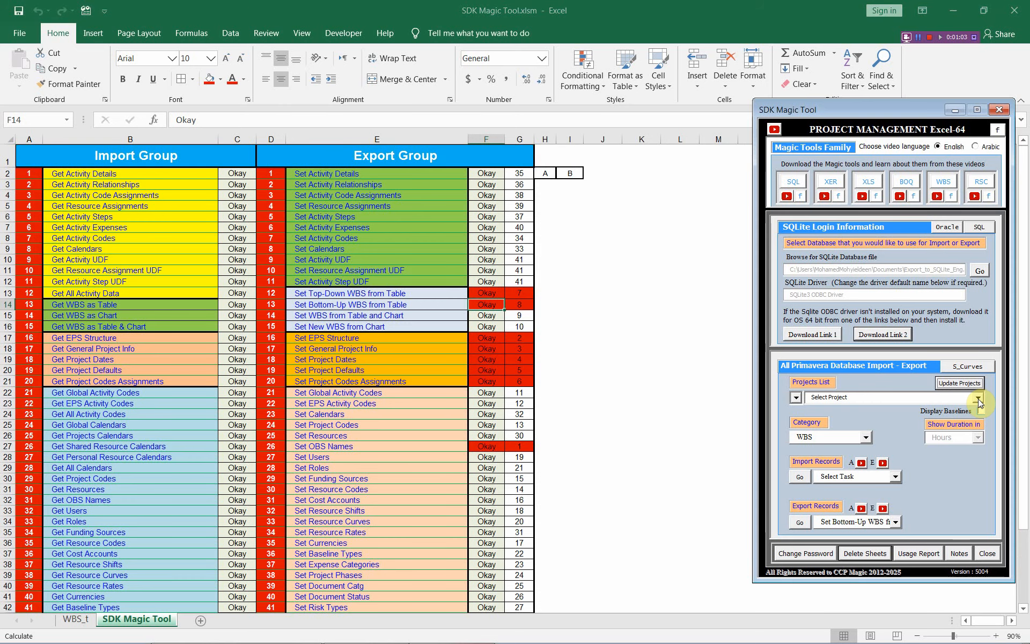
click(978, 399)
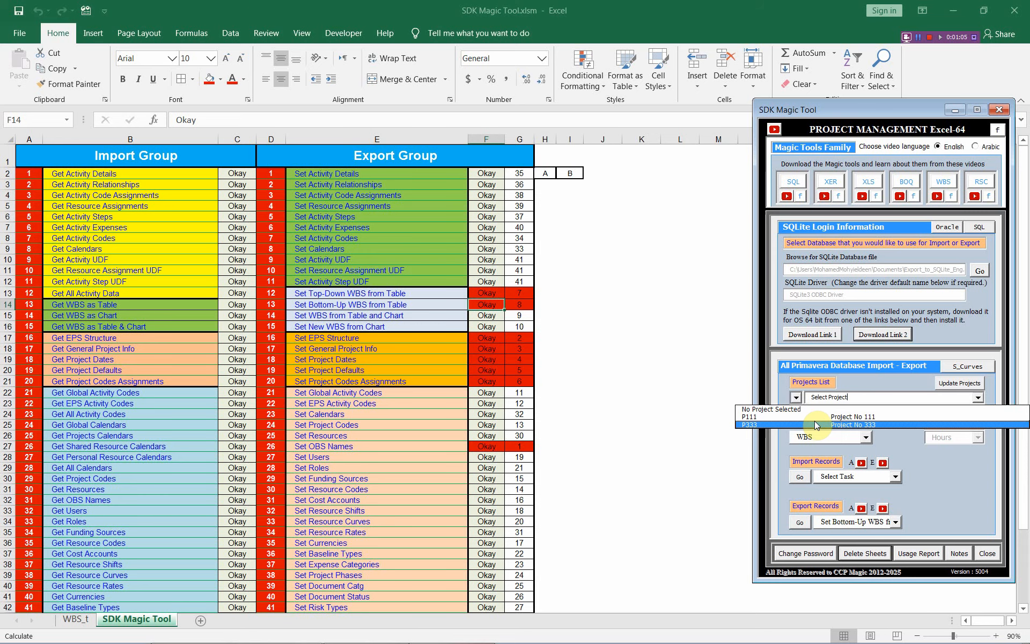
click(806, 424)
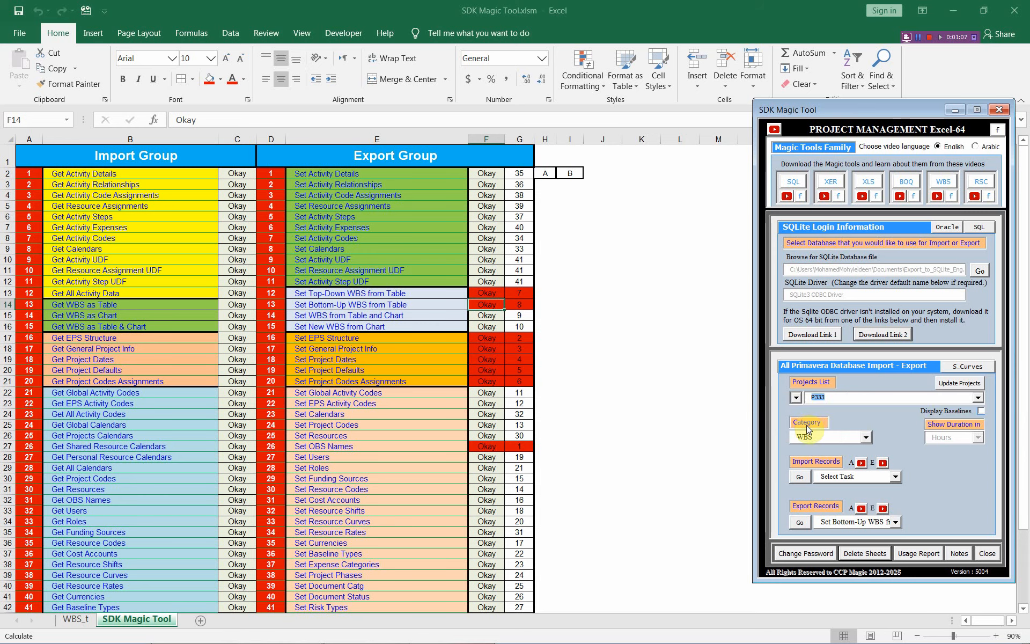
Step: Import the project's records with the Get WBS as Table task and close the information screen
click(896, 477)
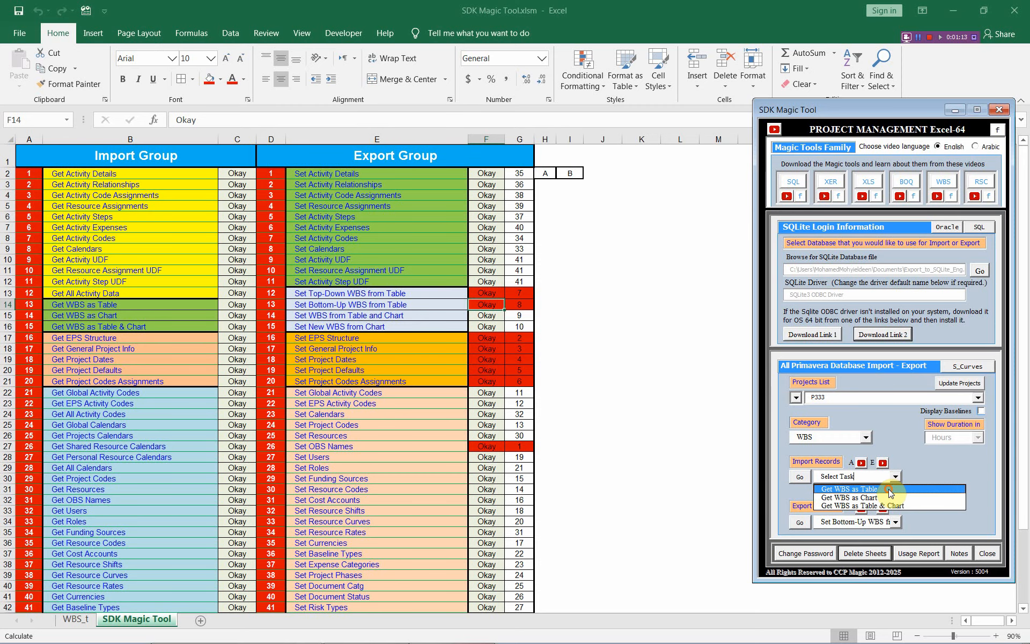
click(891, 491)
click(800, 476)
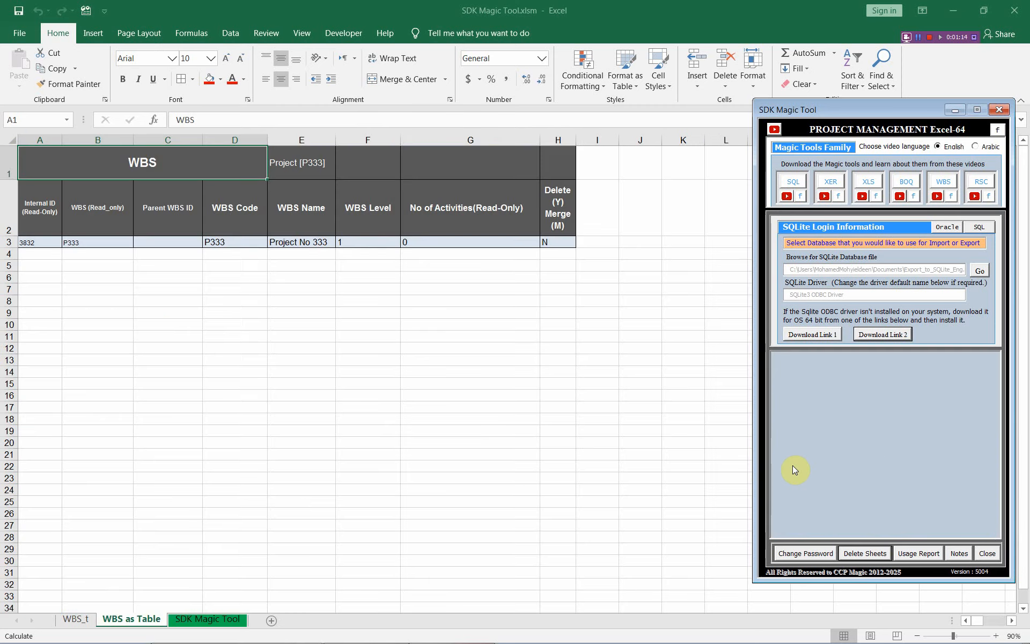
click(35, 242)
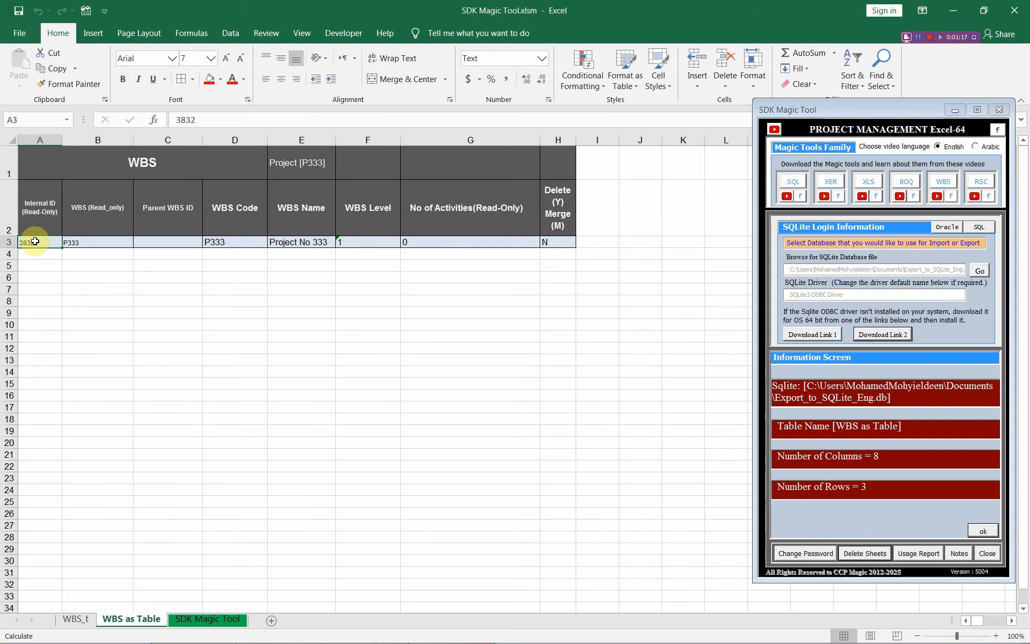
click(983, 531)
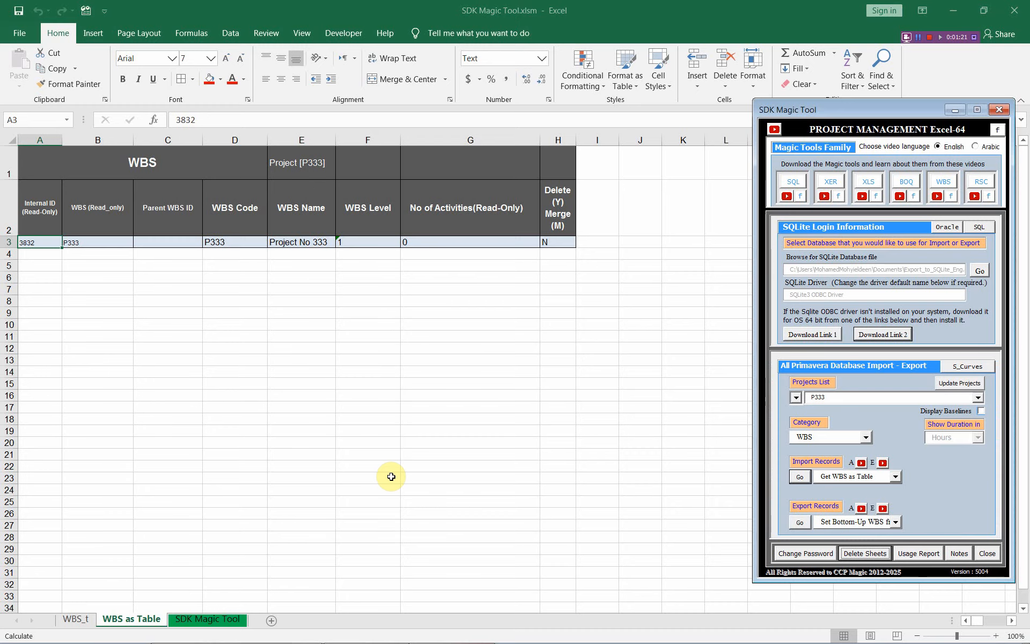
Step: Switch to Primavera P6, open project P333 and display its WBS
key(alt+Tab)
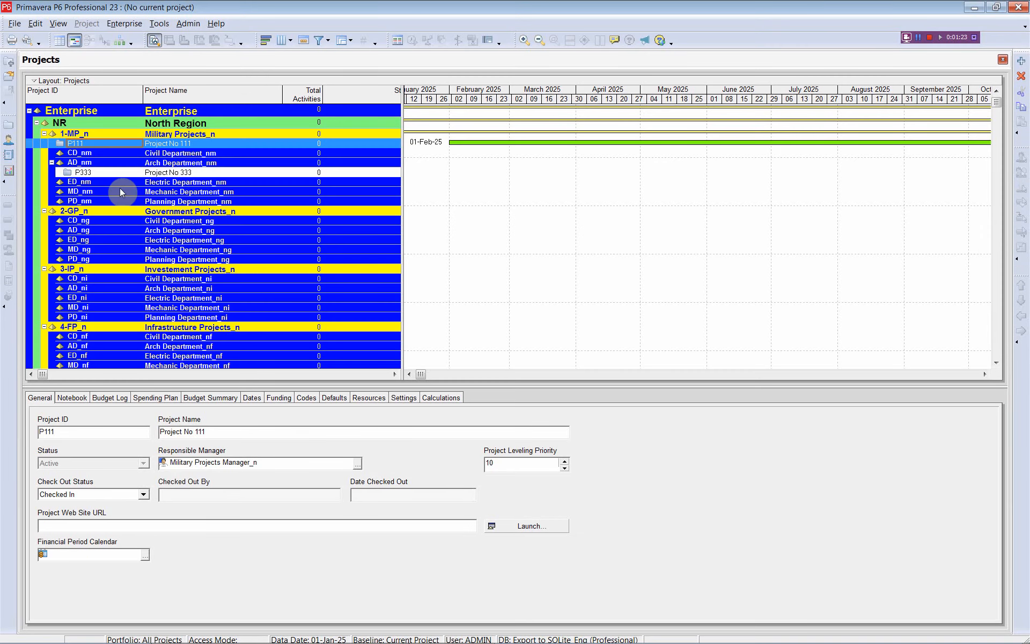
click(117, 172)
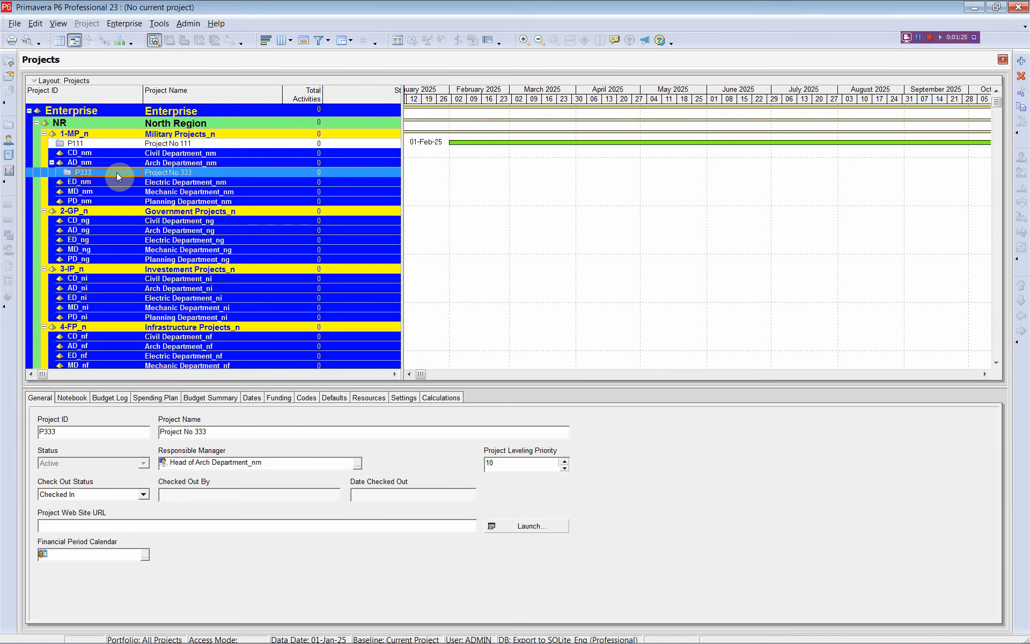
right_click(117, 172)
click(146, 182)
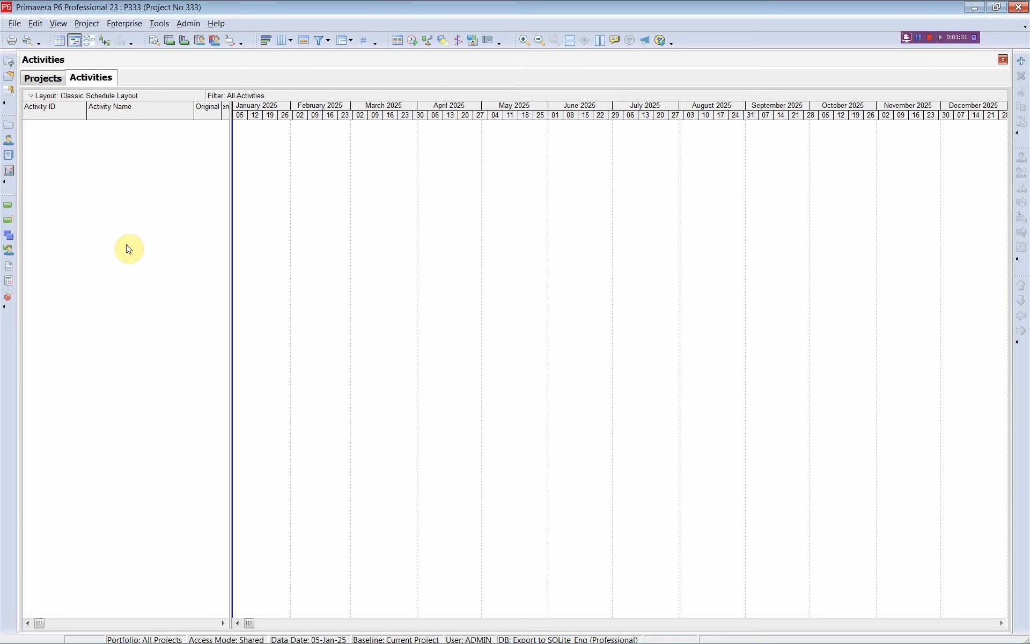
click(10, 235)
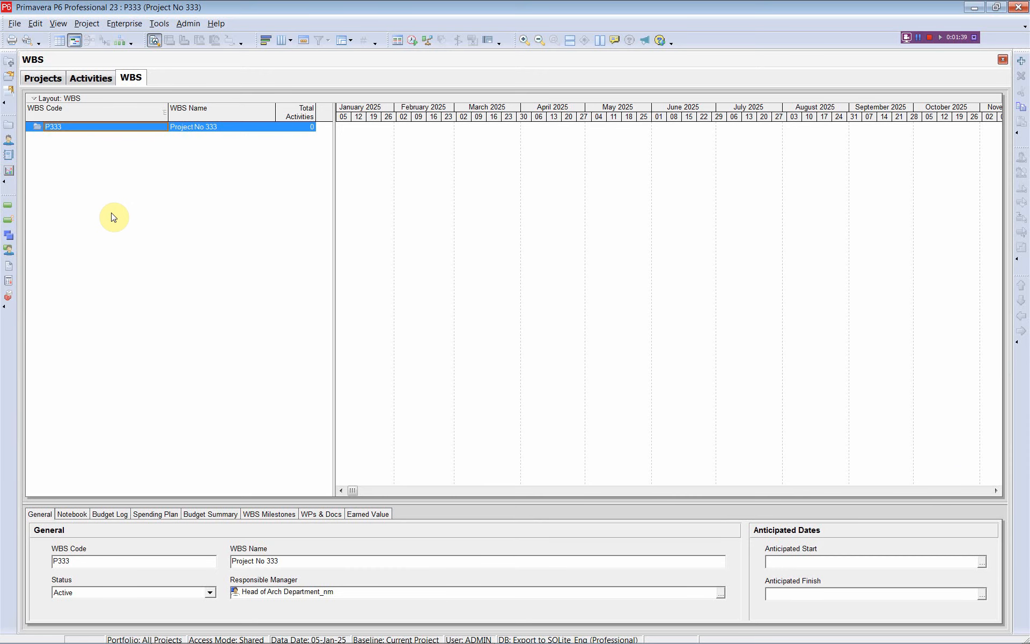
Step: Switch back to Excel and copy the WBS codes and names in A1:B16 of the WBS_t sheet
key(alt+Tab)
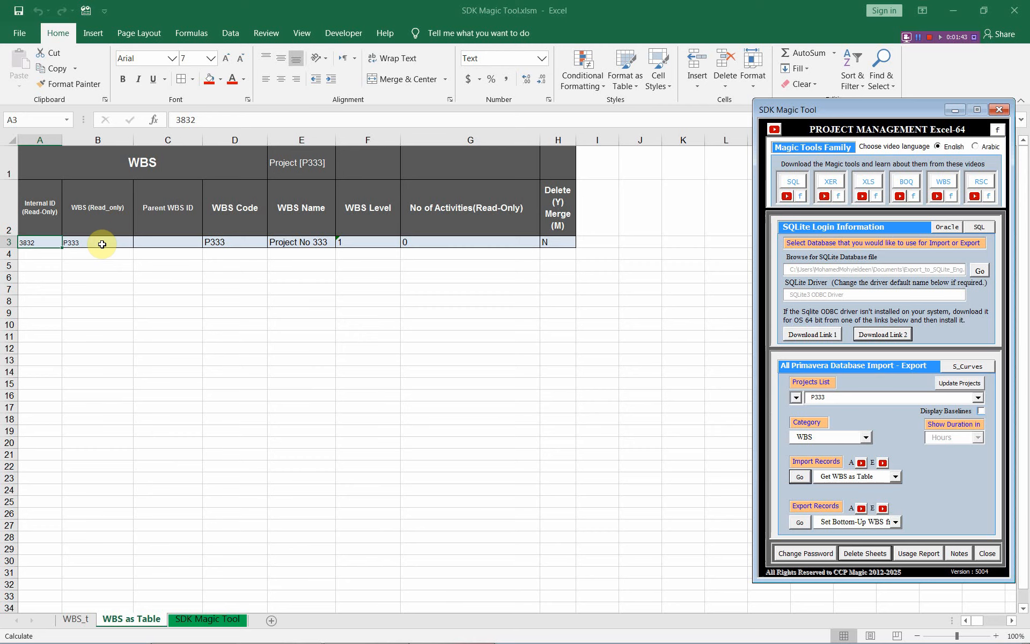
click(448, 240)
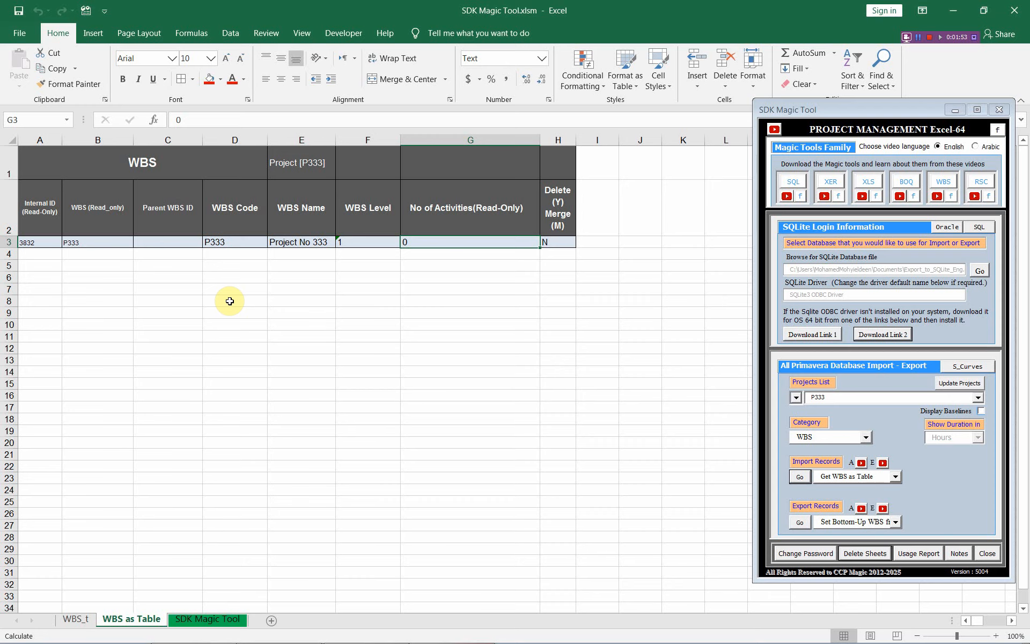
click(76, 618)
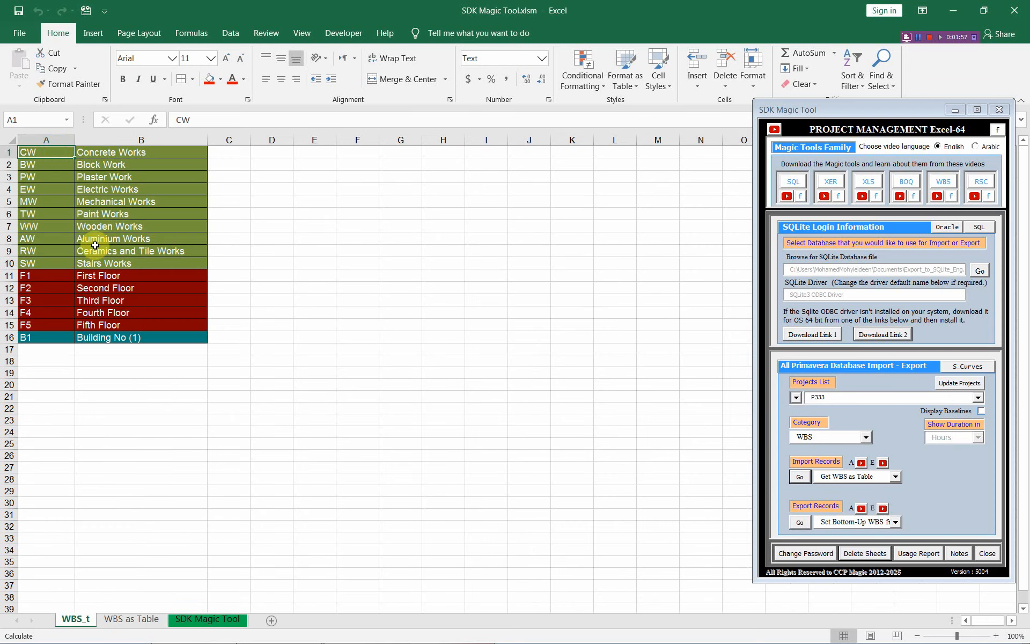
click(56, 150)
drag(55, 151, 150, 338)
right_click(149, 239)
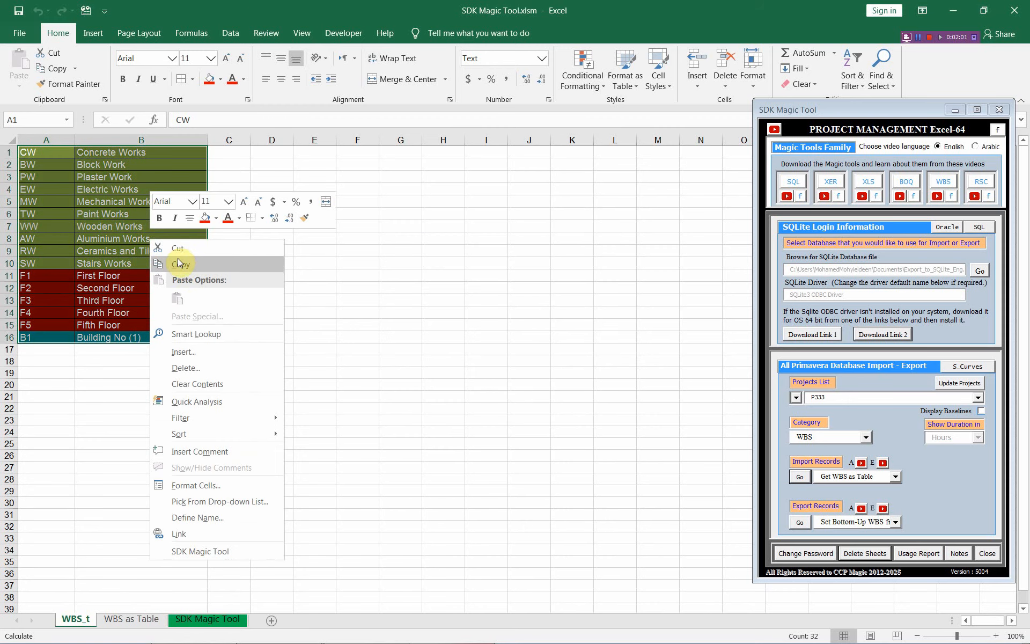
click(180, 262)
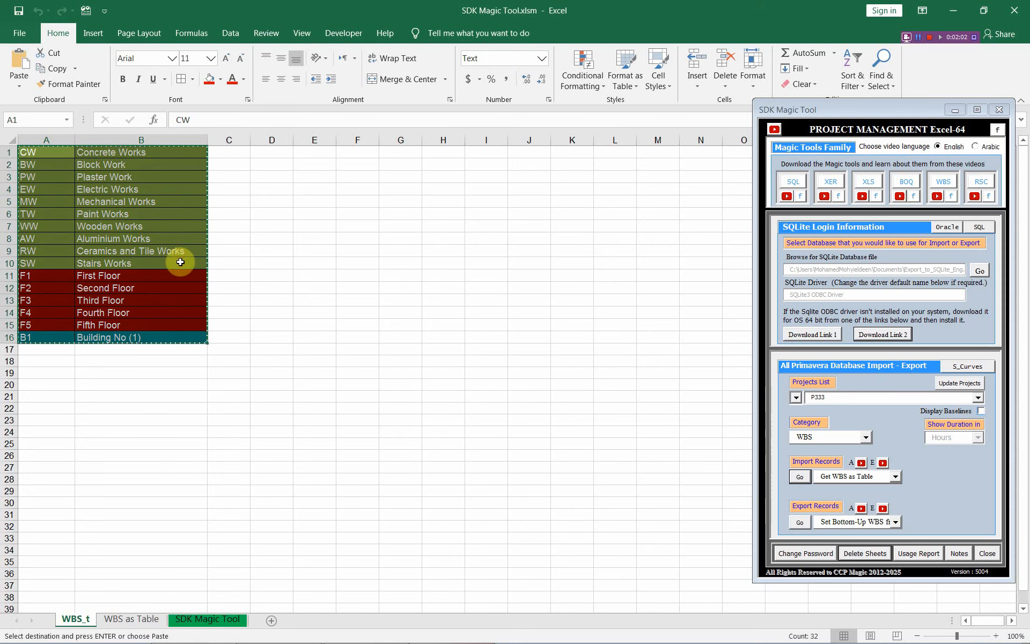
Step: Paste the copied list at I4 of the WBS as Table sheet and widen column J to fit the names
click(130, 618)
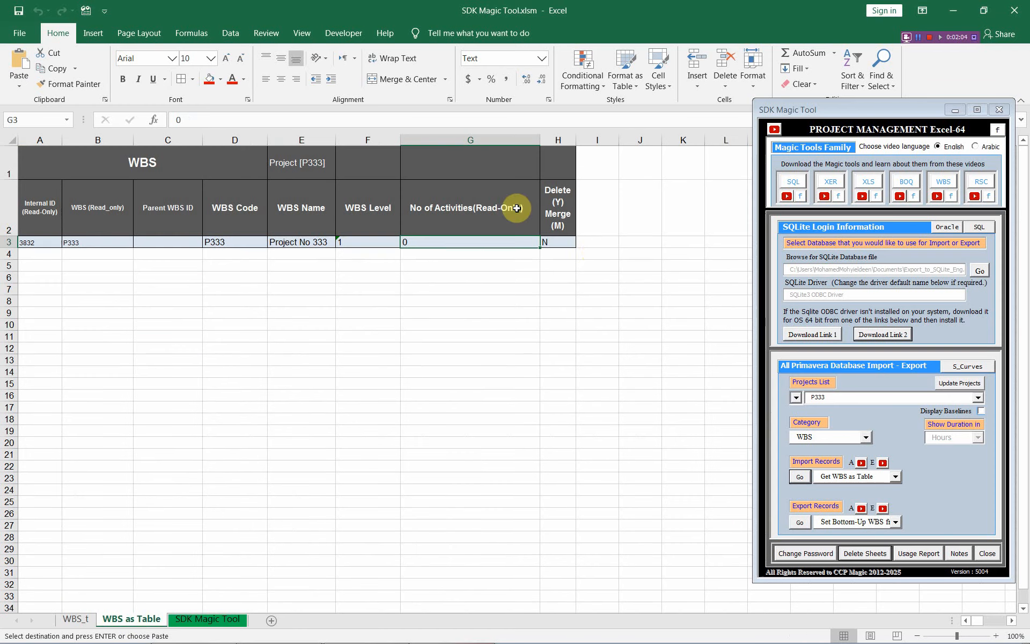
right_click(597, 252)
click(618, 308)
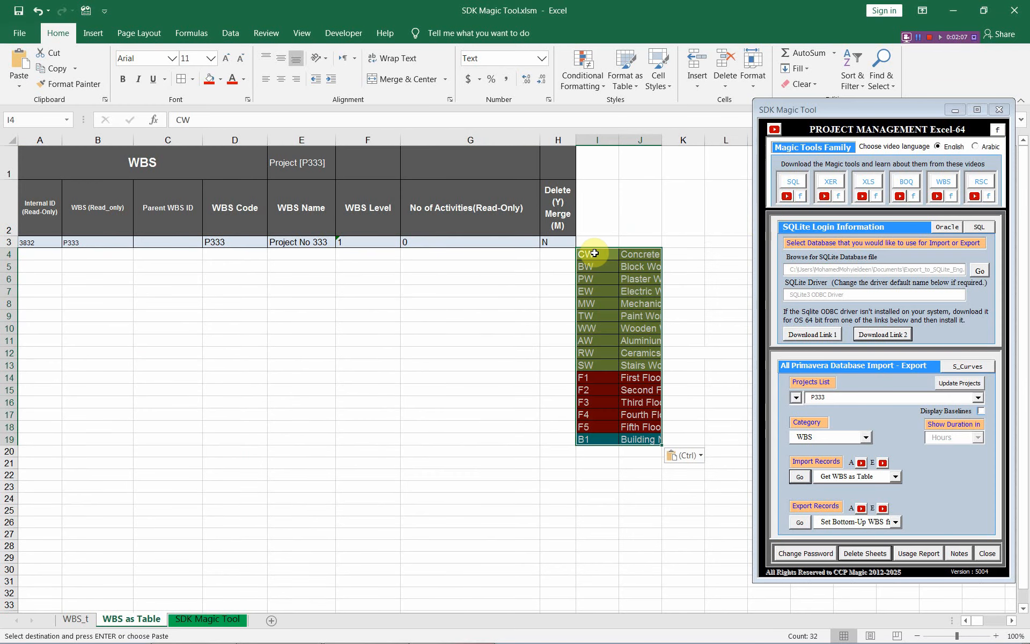
click(595, 252)
drag(662, 139, 709, 138)
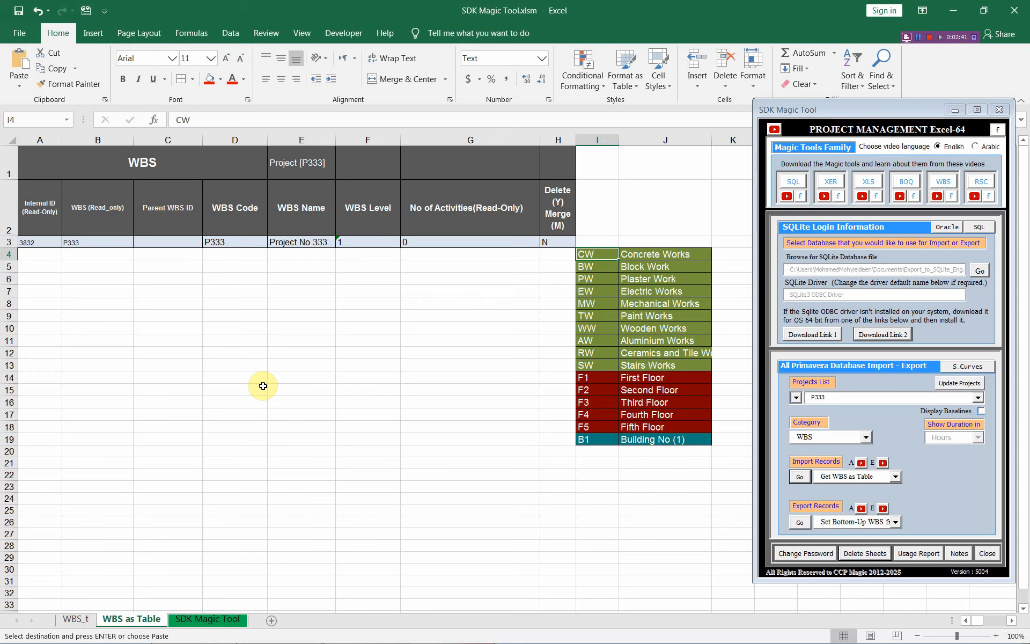
Step: Copy the ten works rows plus First Floor (I4:J14) into the WBS Code and WBS Name columns, starting at D4
click(240, 254)
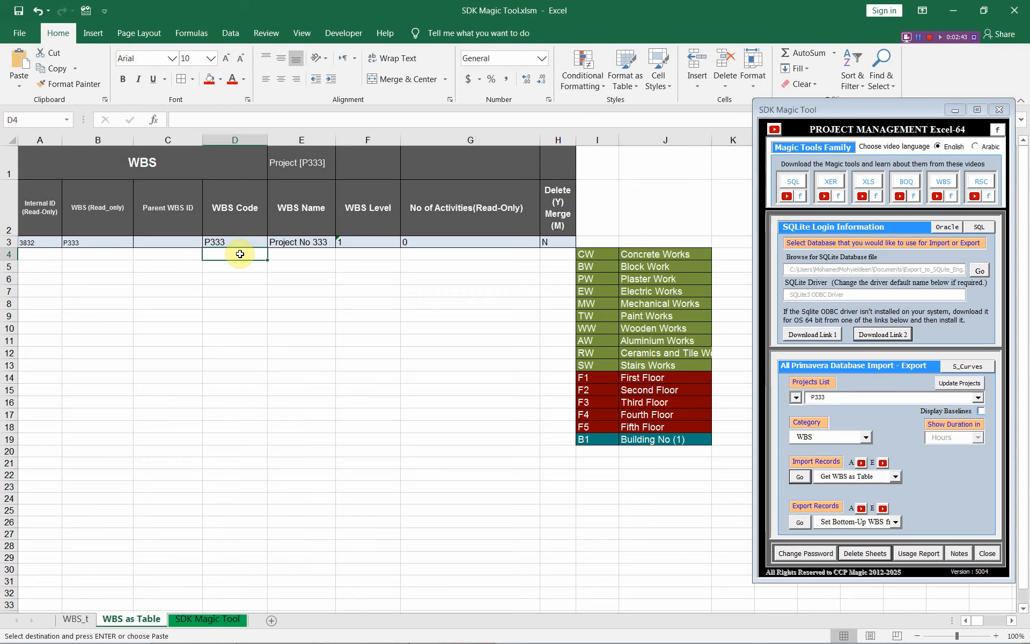
click(610, 252)
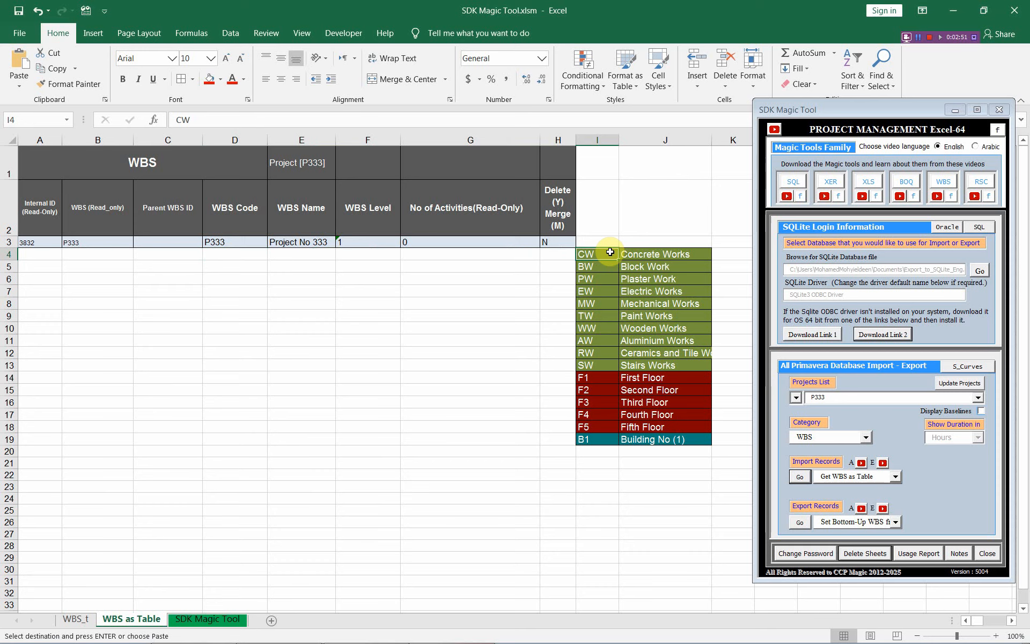
drag(610, 252, 654, 363)
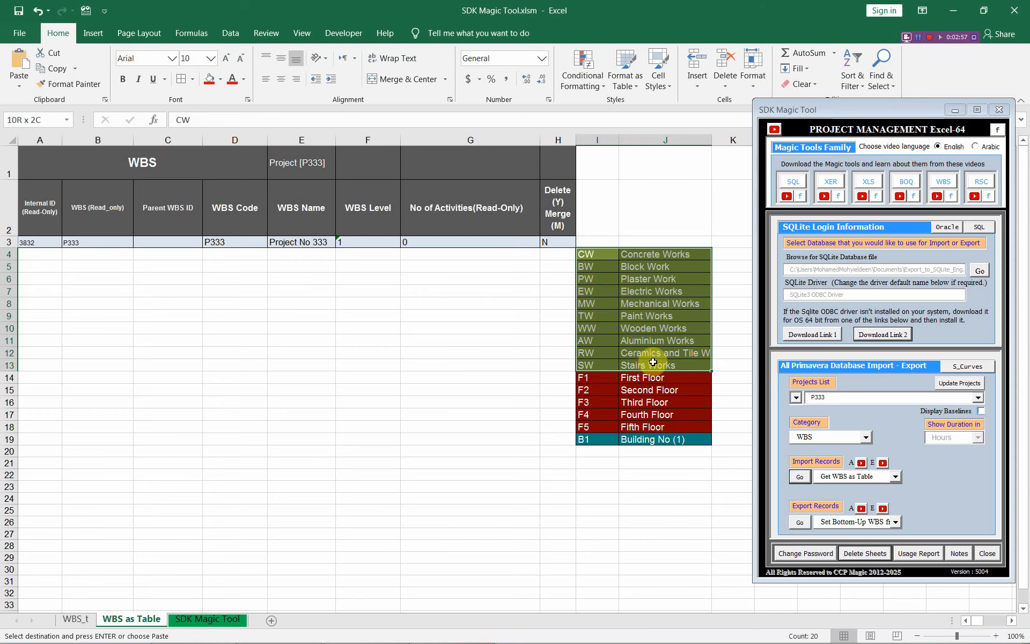
drag(653, 363, 644, 382)
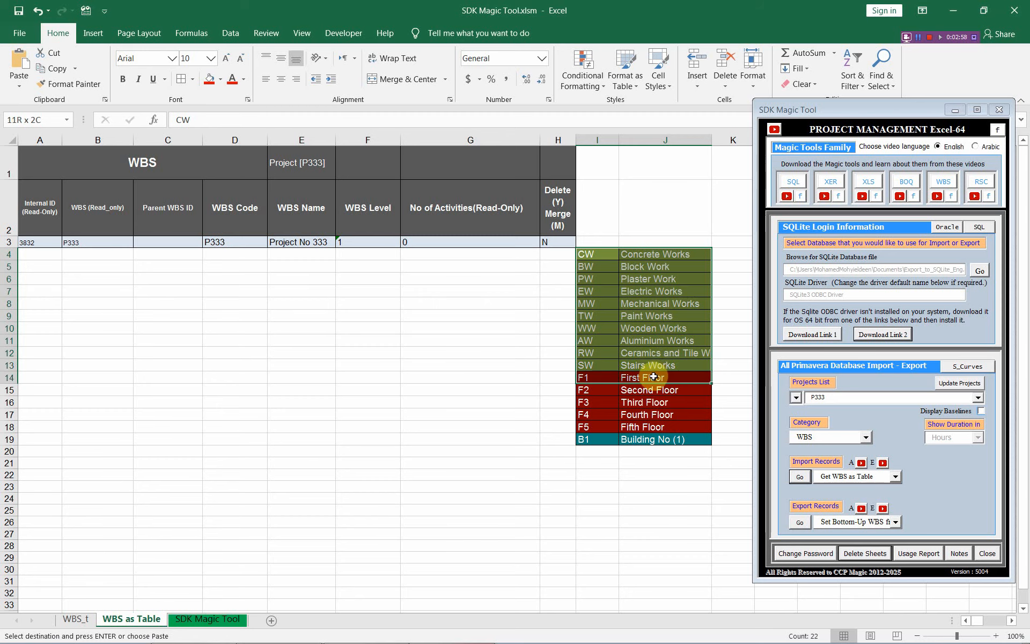
right_click(656, 318)
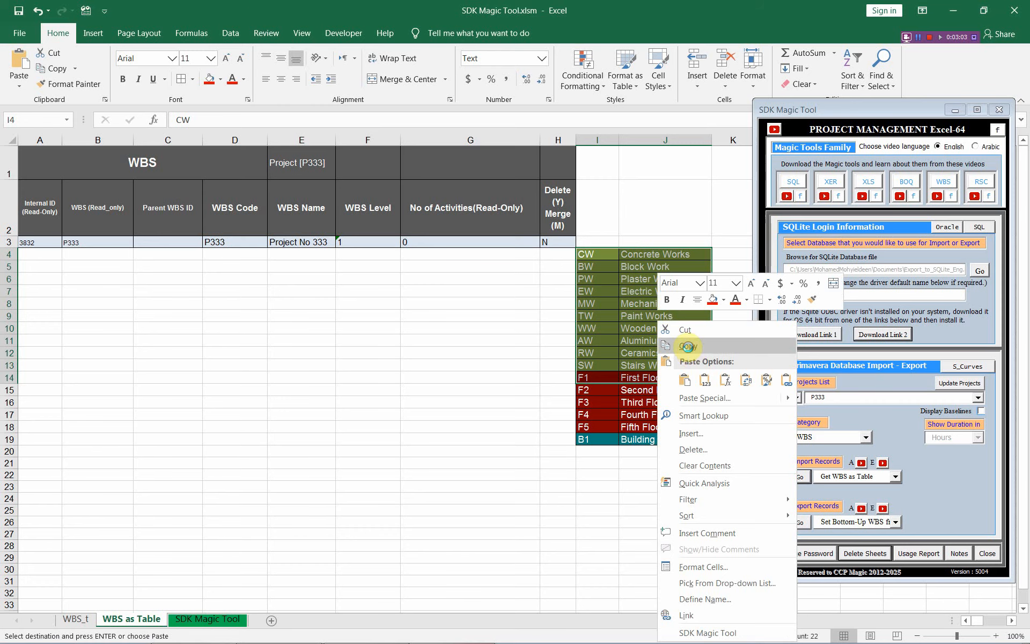
click(687, 347)
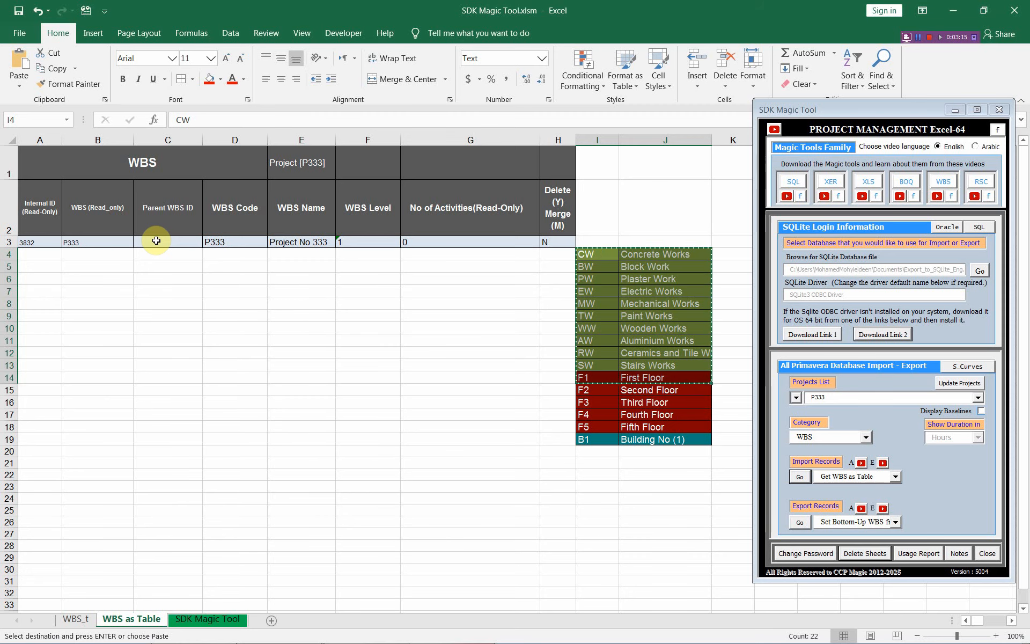
drag(241, 253, 292, 252)
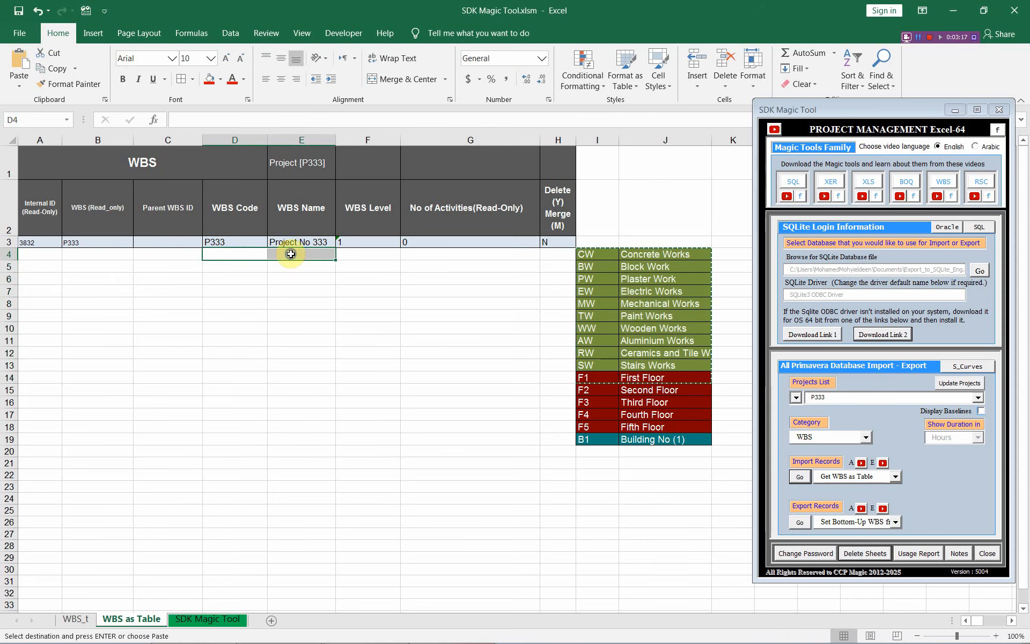
right_click(291, 254)
click(320, 311)
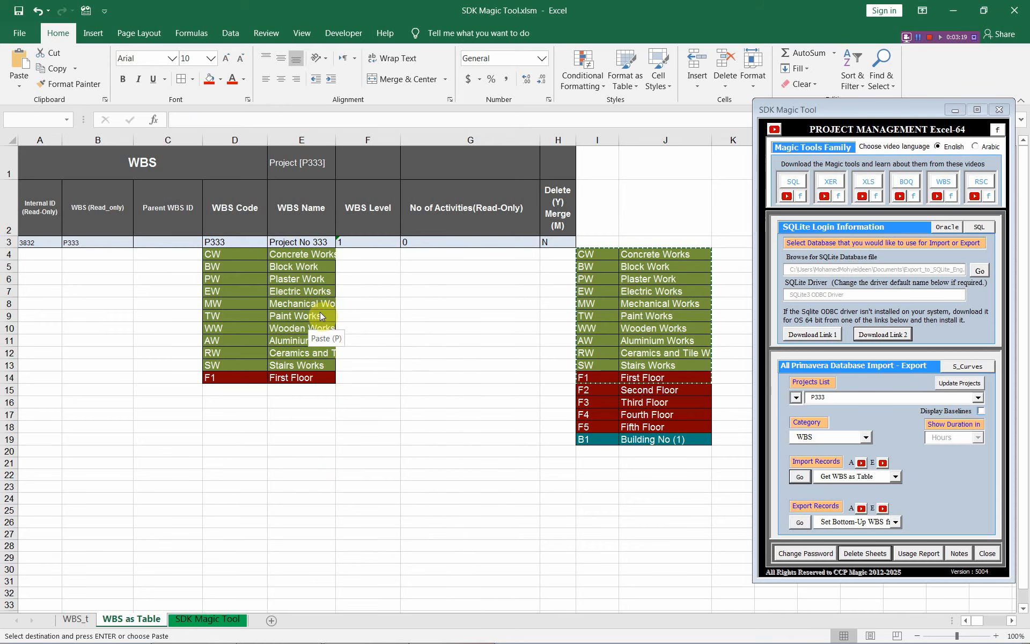
Step: Copy the ten works rows with First Floor (D4:E14) and paste the block directly below, starting at D15
click(228, 376)
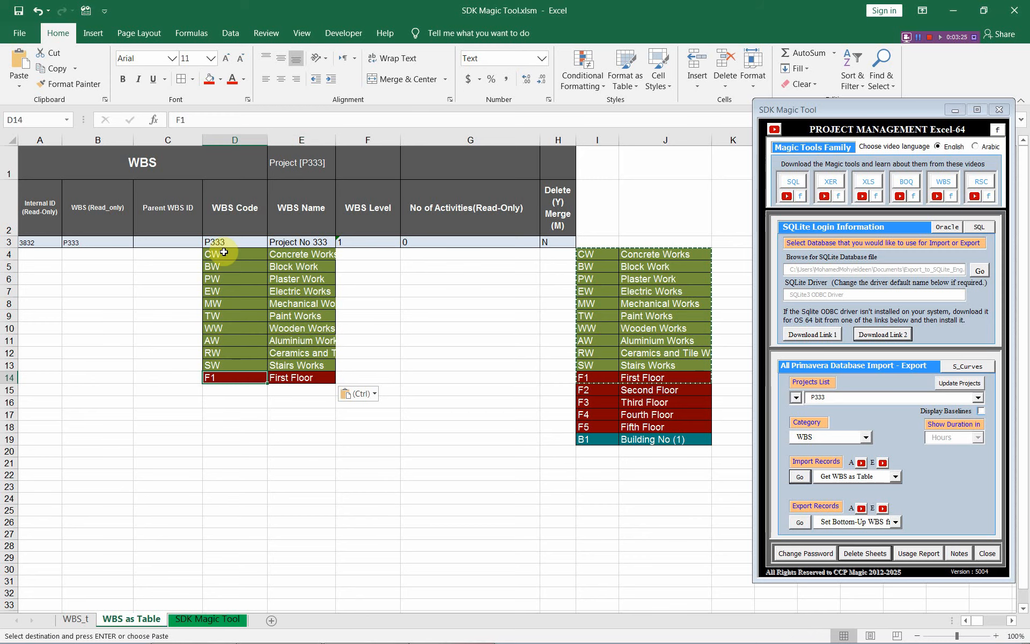
drag(224, 252, 314, 372)
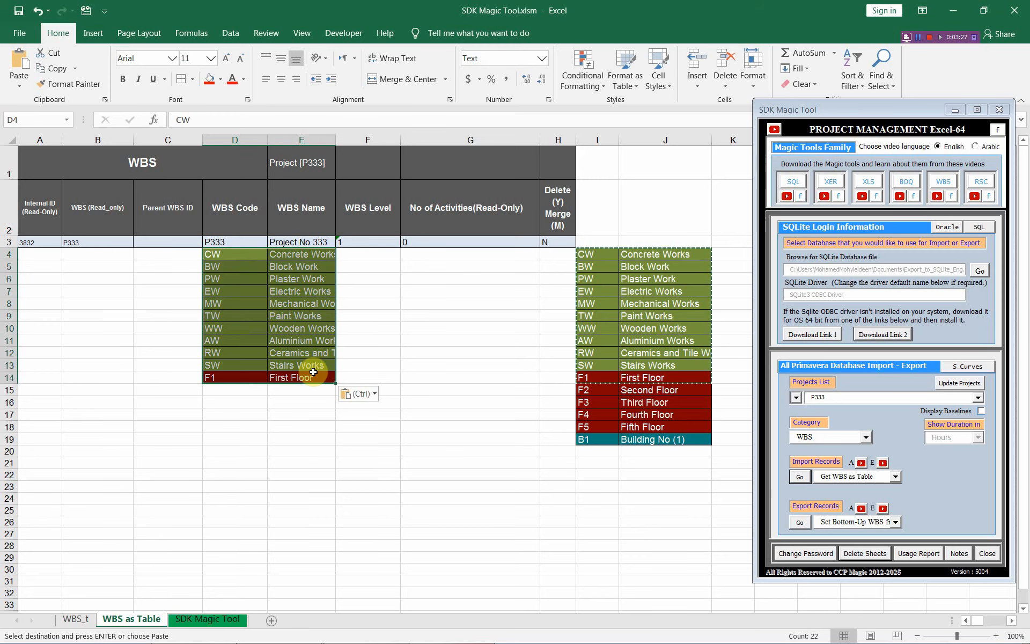
key(ctrl+c)
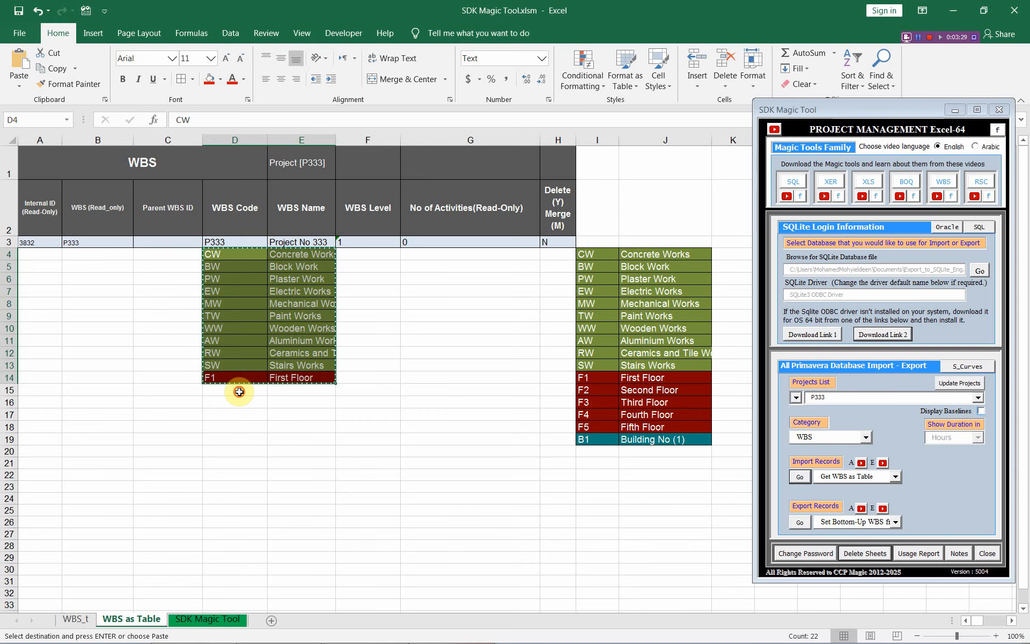
click(238, 390)
key(ctrl+v)
scroll(240, 371, down, 4)
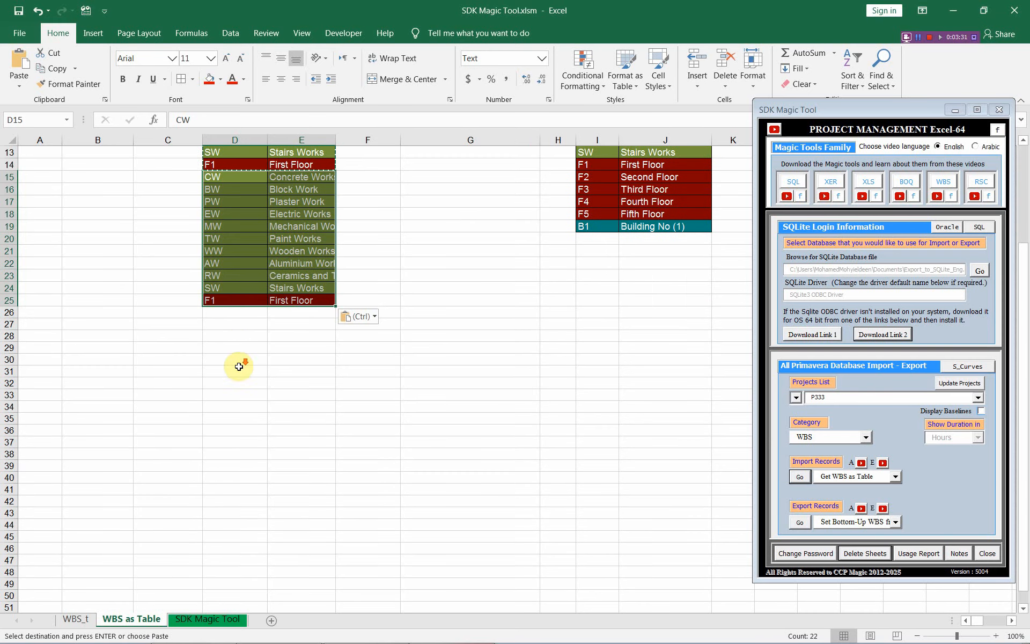
Step: Paste the same works-and-floor block three more times down the table, starting at D26, D37 and D48
click(236, 311)
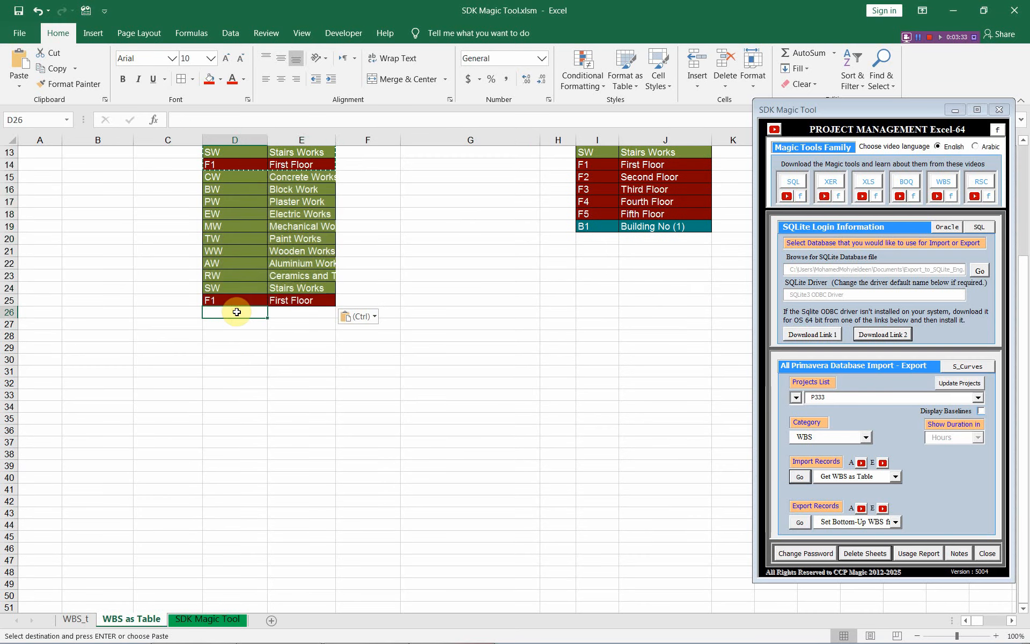
key(ctrl+v)
scroll(236, 322, down, 3)
click(236, 335)
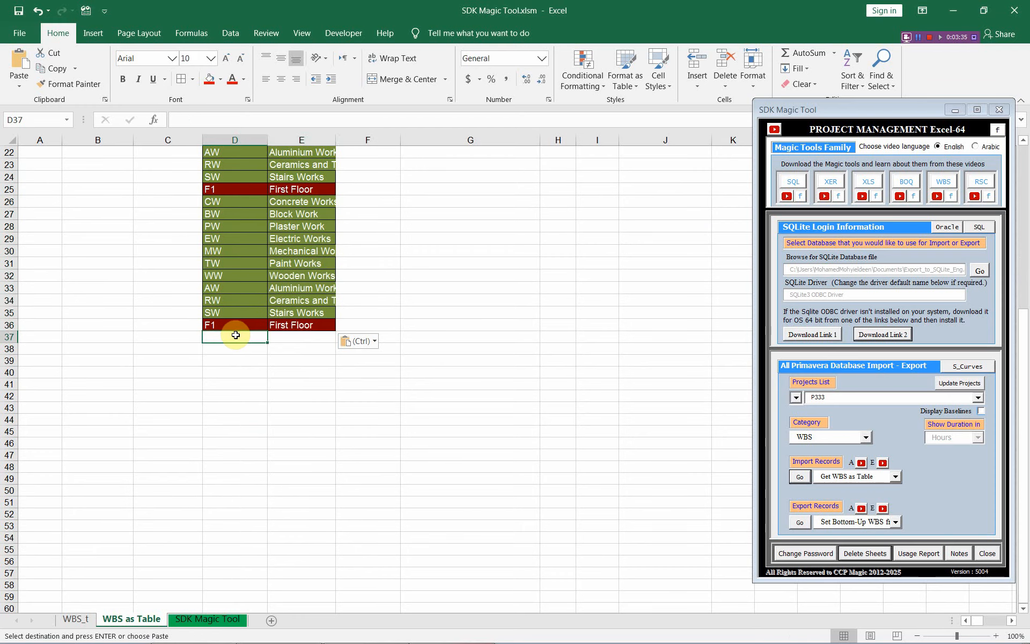
key(ctrl+v)
scroll(236, 334, down, 3)
click(234, 358)
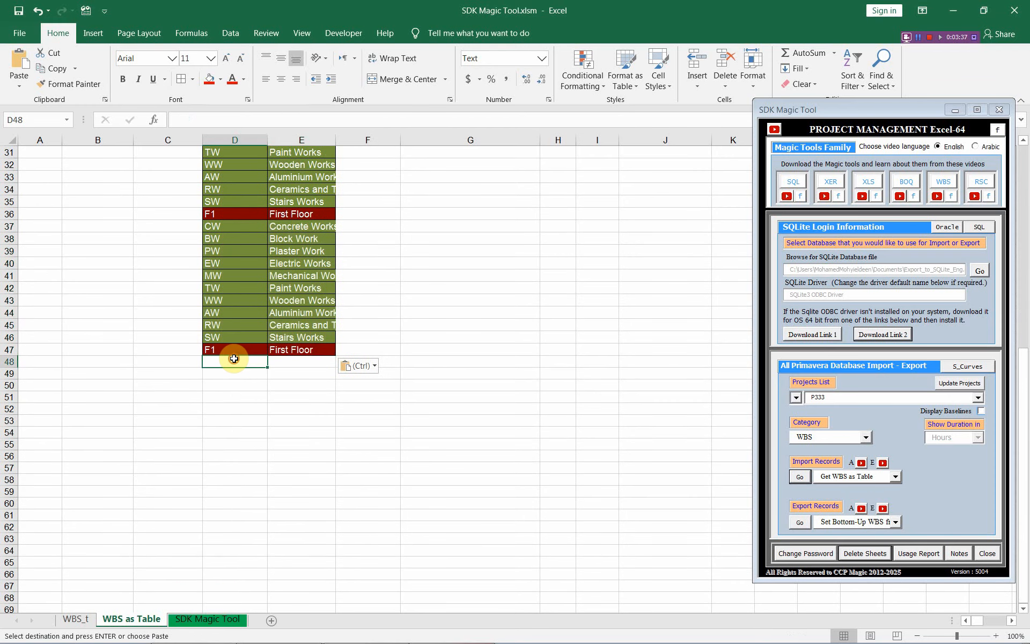
key(ctrl+v)
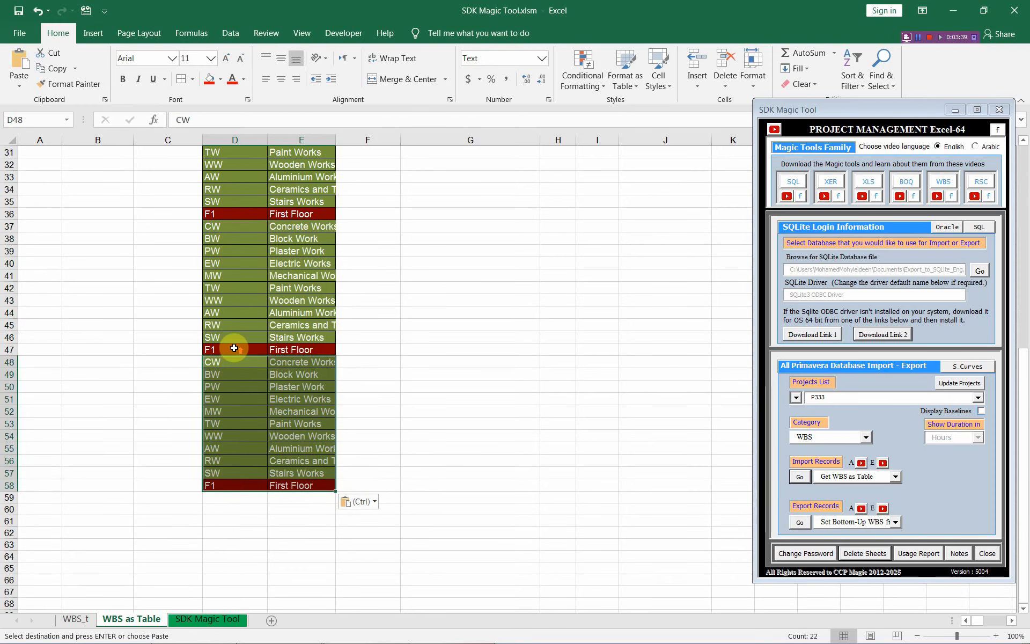
Step: Replace the floor code and name in D25:E25 with F2 Second Floor copied from I15:J15
scroll(234, 354, up, 9)
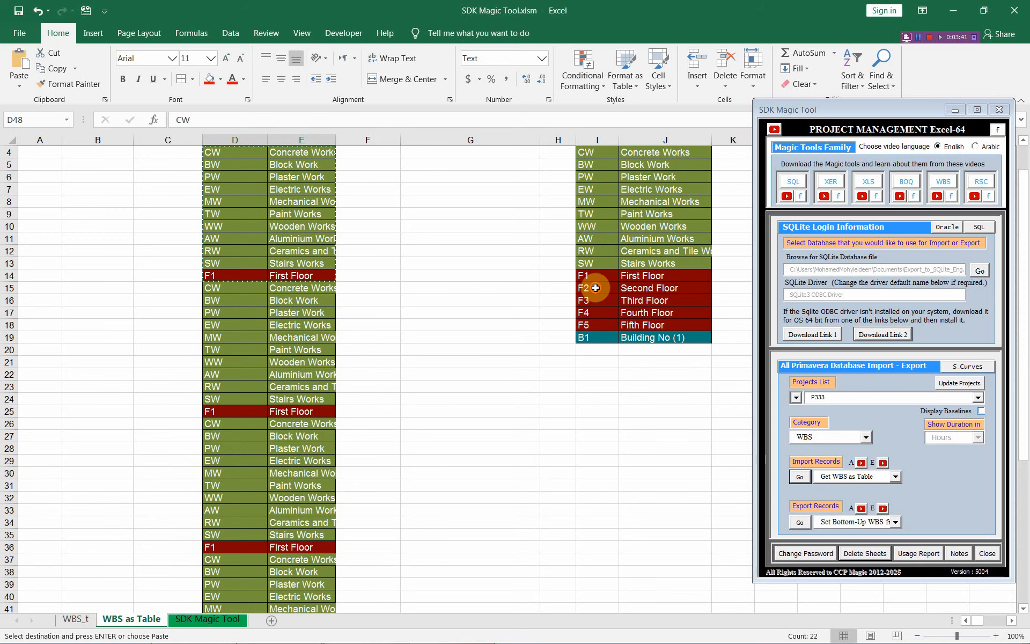
drag(596, 287, 645, 288)
key(ctrl+c)
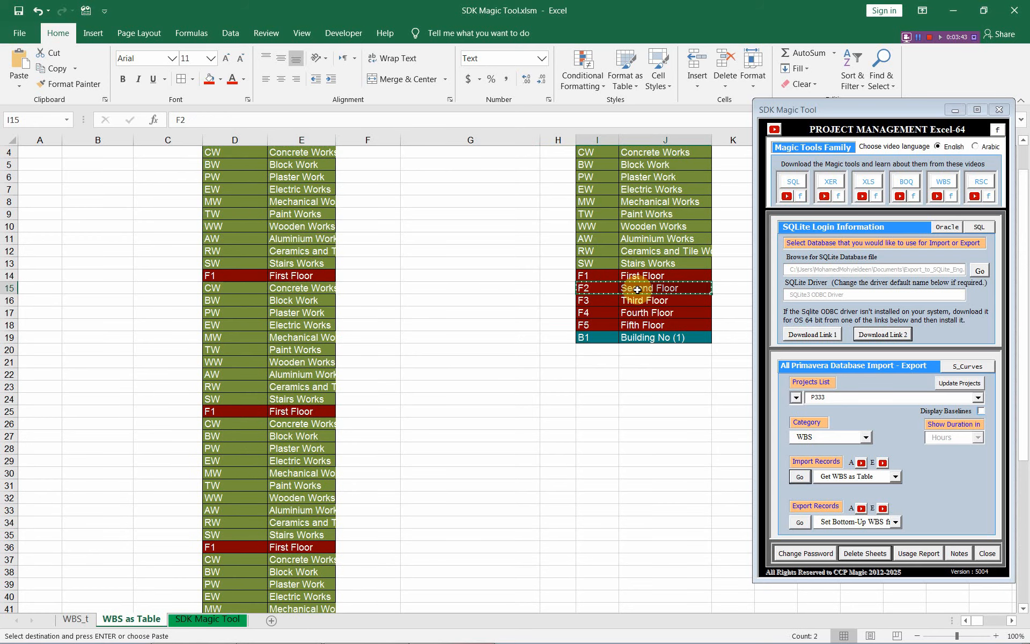
drag(246, 410, 284, 411)
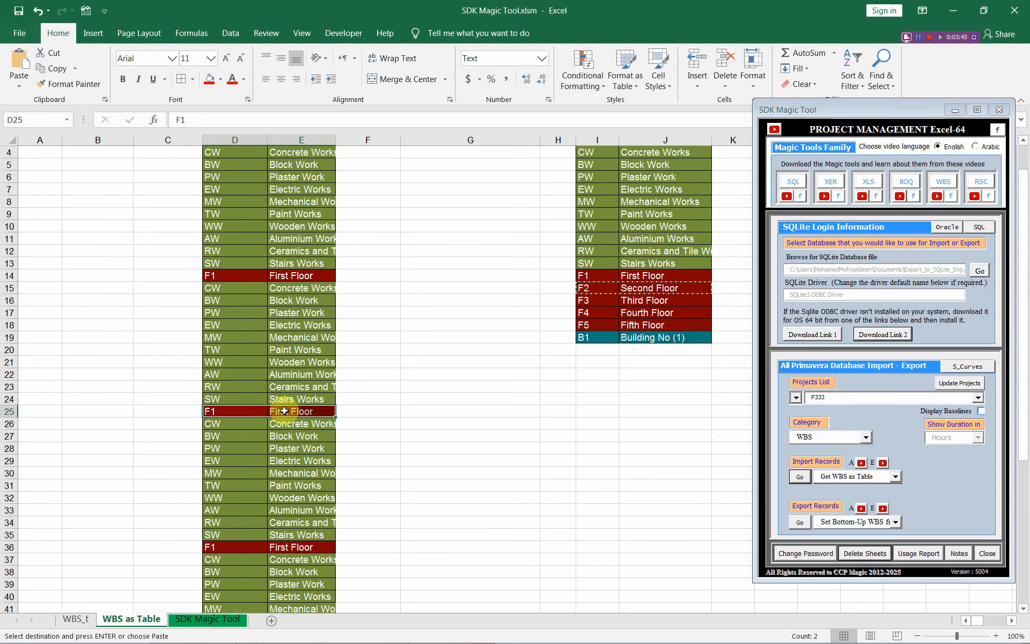
key(ctrl+v)
Step: Replace the floor code and name in D36:E36 with F3 Third Floor copied from I16:J16
scroll(430, 311, down, 5)
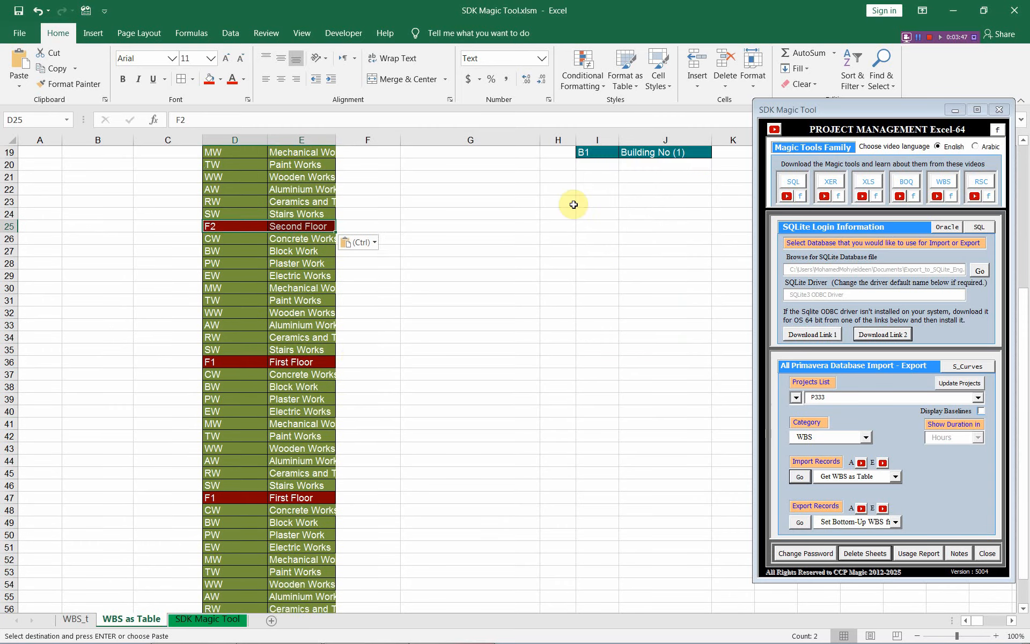
scroll(572, 202, up, 3)
drag(593, 226, 640, 228)
key(ctrl+c)
scroll(413, 287, down, 2)
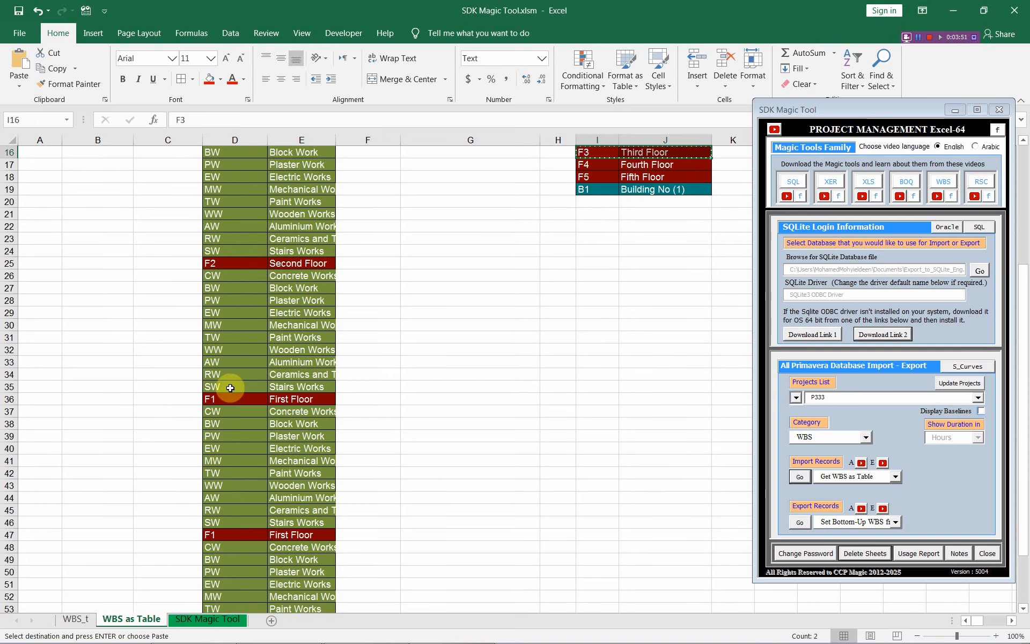
click(246, 397)
drag(245, 398, 286, 401)
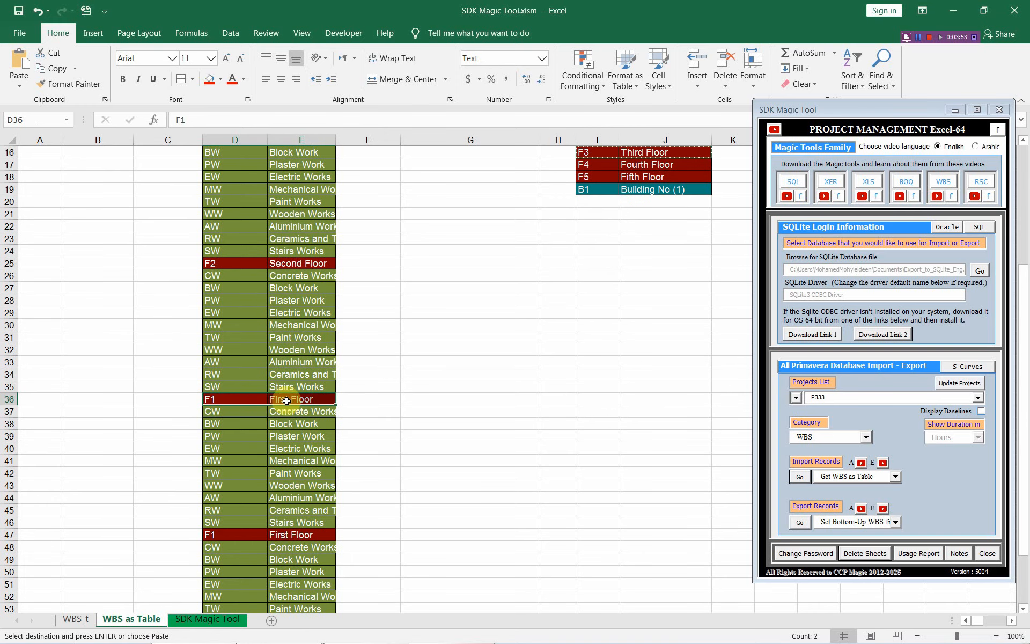
key(ctrl+v)
Step: Replace the floor code and name in D47:E47 with F4 Fourth Floor copied from I17:J17
click(609, 166)
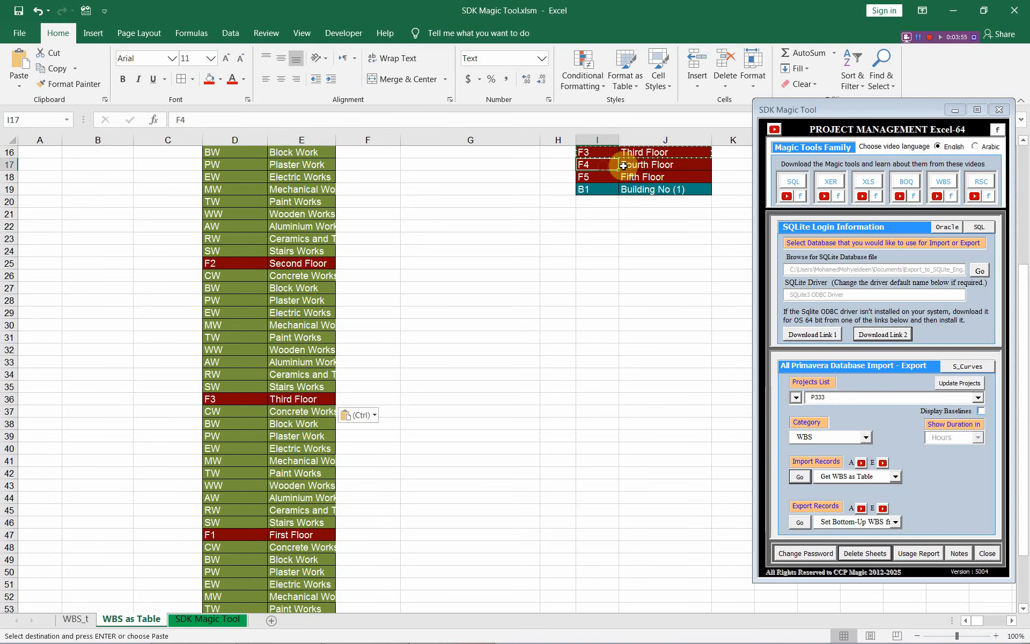
drag(624, 166, 643, 167)
scroll(361, 294, down, 2)
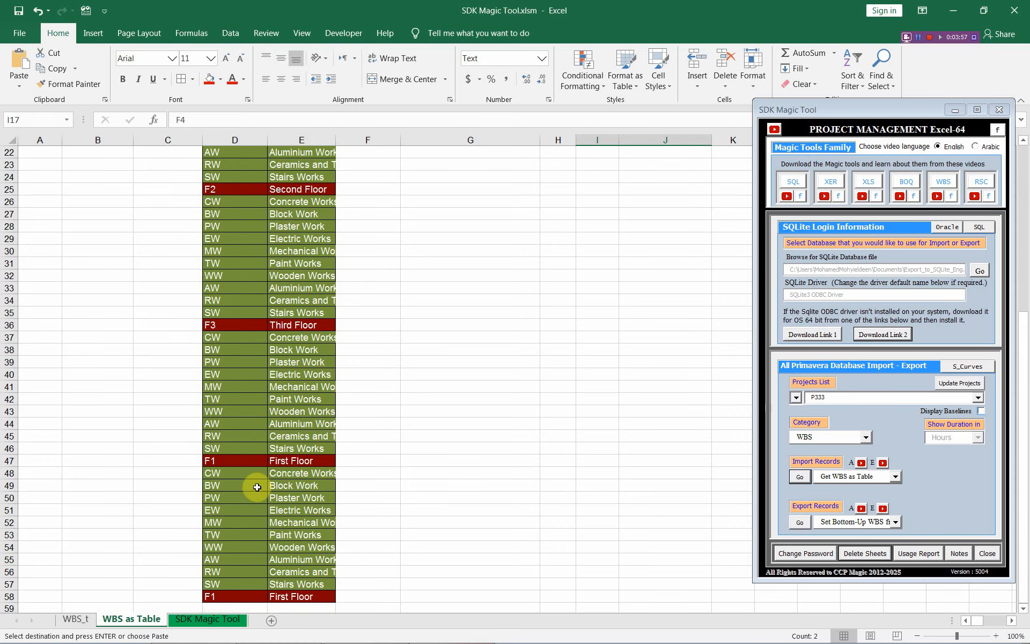
drag(244, 466, 294, 464)
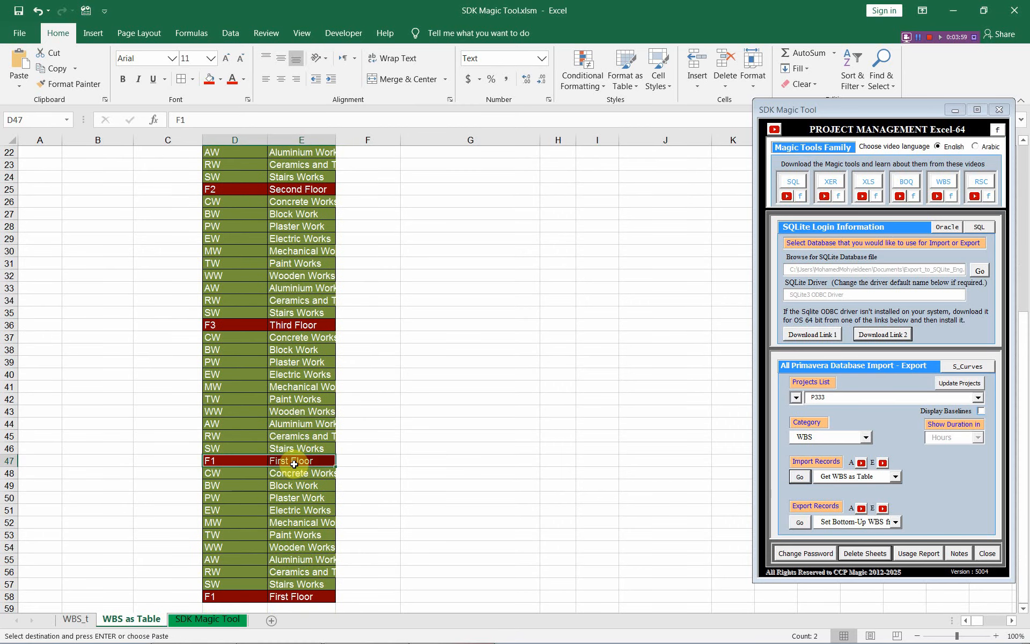
key(ctrl+v)
Step: Replace the floor code and name in D58:E58 with F5 Fifth Floor copied from I18:J18
scroll(568, 299, up, 6)
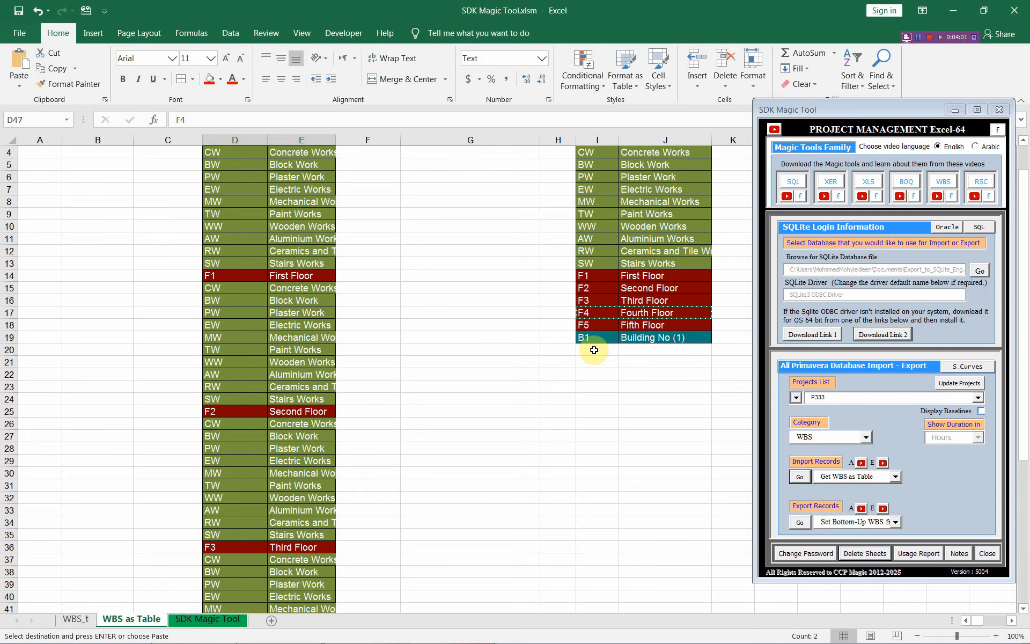
drag(590, 325, 646, 325)
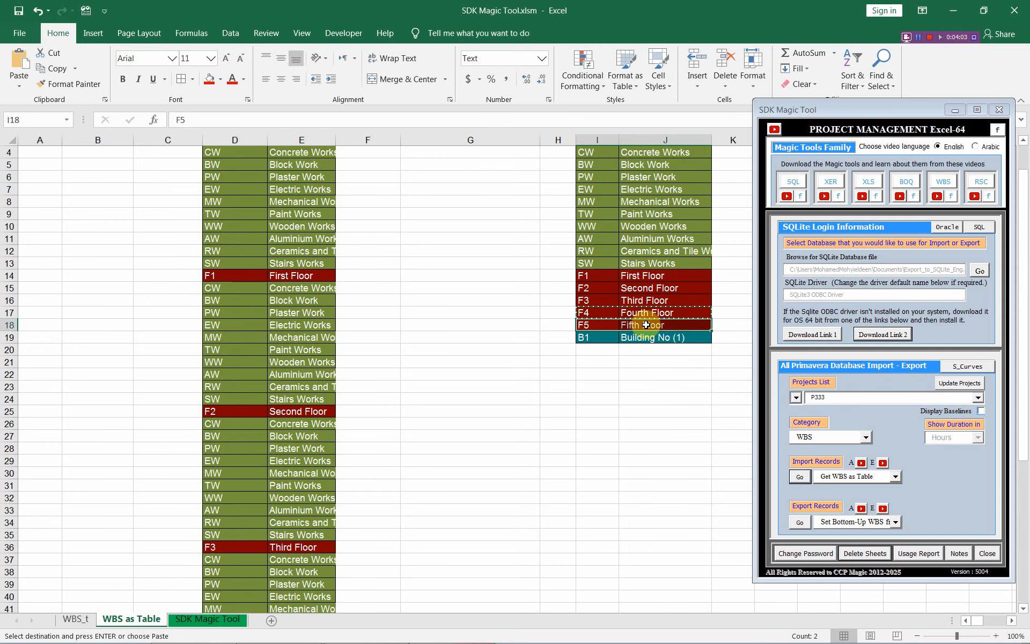
scroll(225, 363, down, 7)
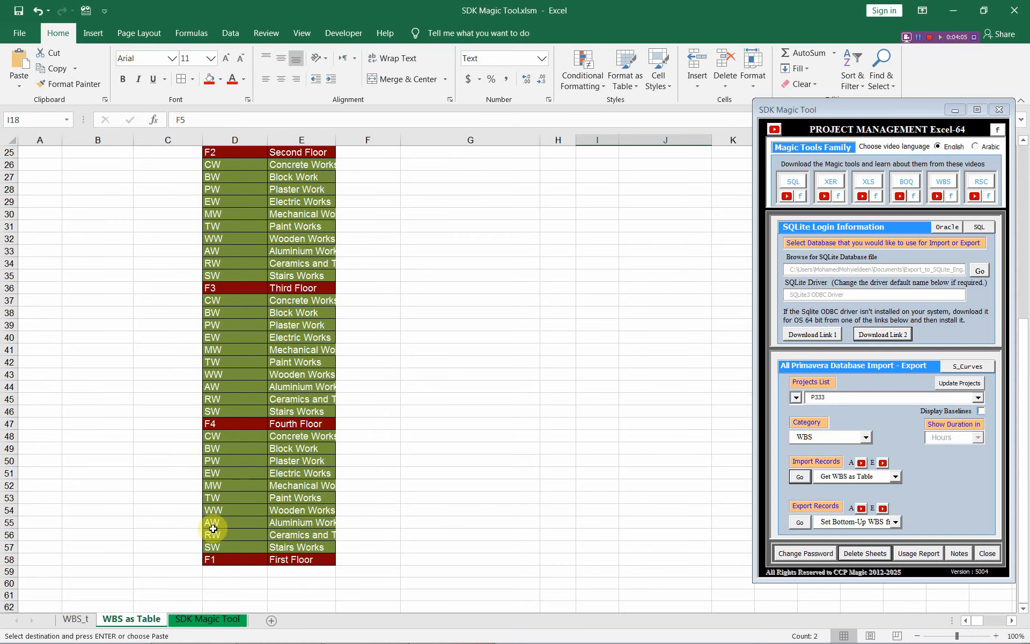
drag(224, 559, 286, 561)
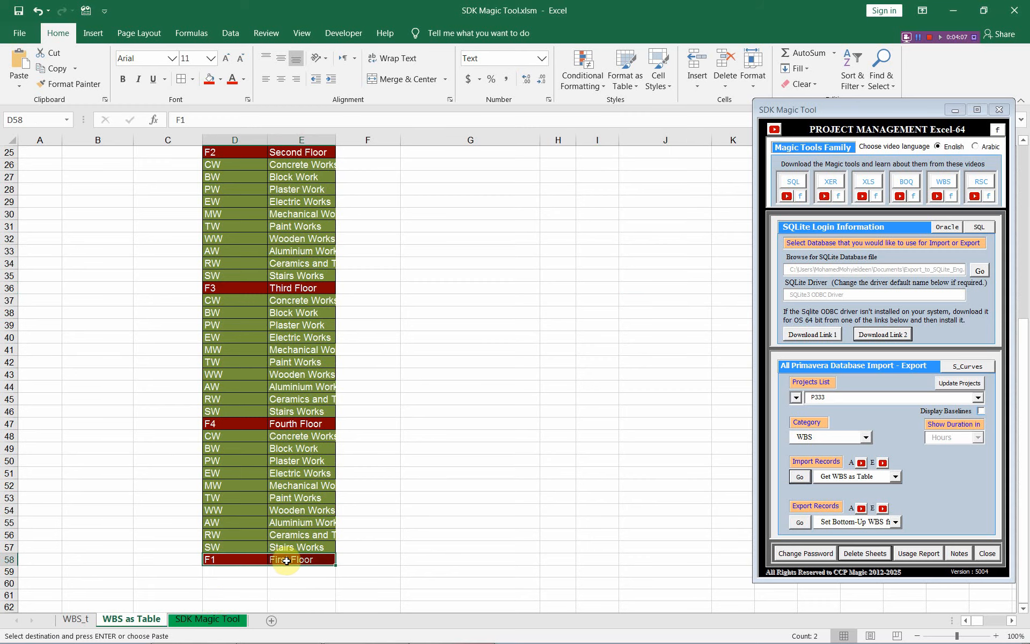
key(ctrl+v)
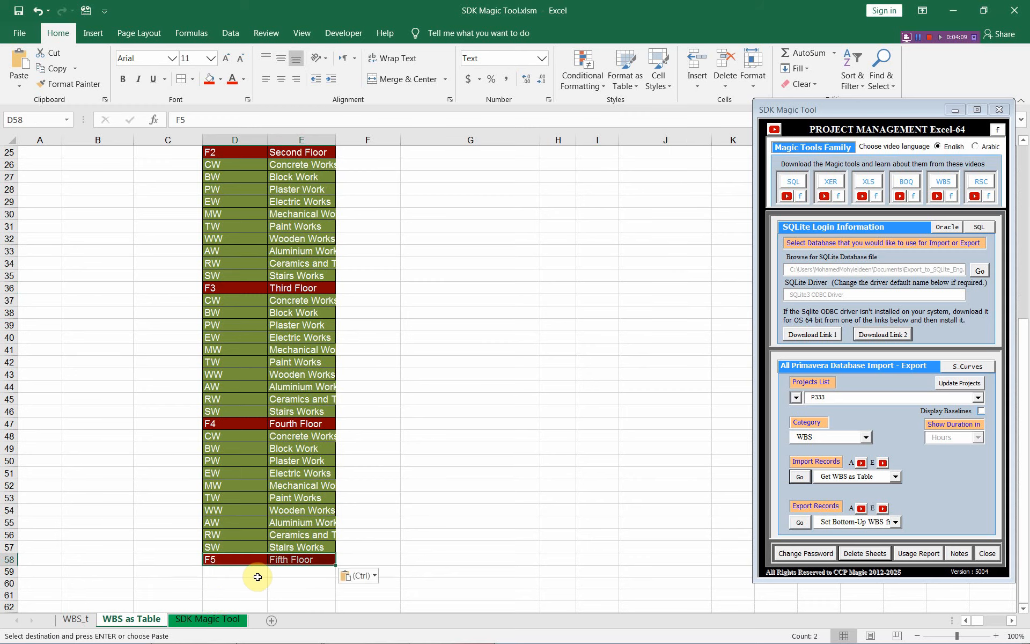
click(224, 559)
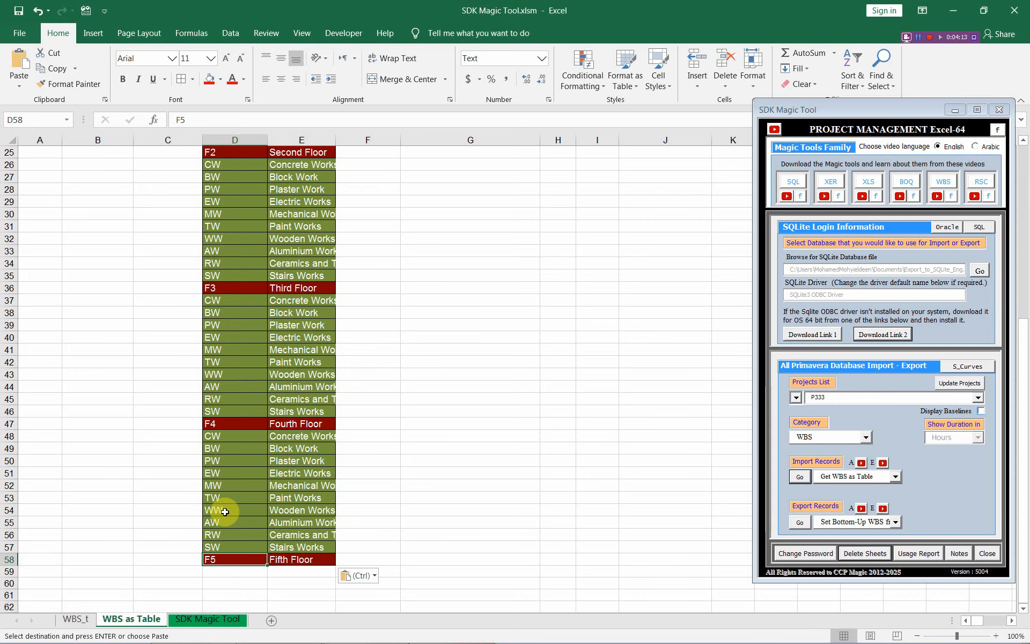
Step: Copy B1 Building No (1) from I19:J19 and paste it below the Fifth Floor row at D59:E59
scroll(224, 511, up, 4)
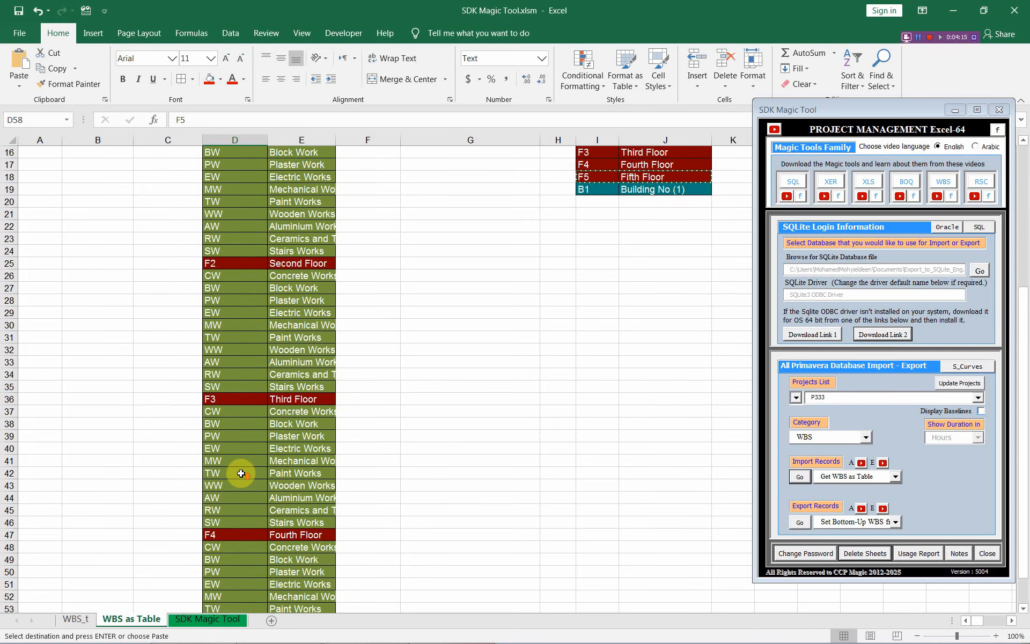
drag(601, 223, 634, 224)
key(ctrl+c)
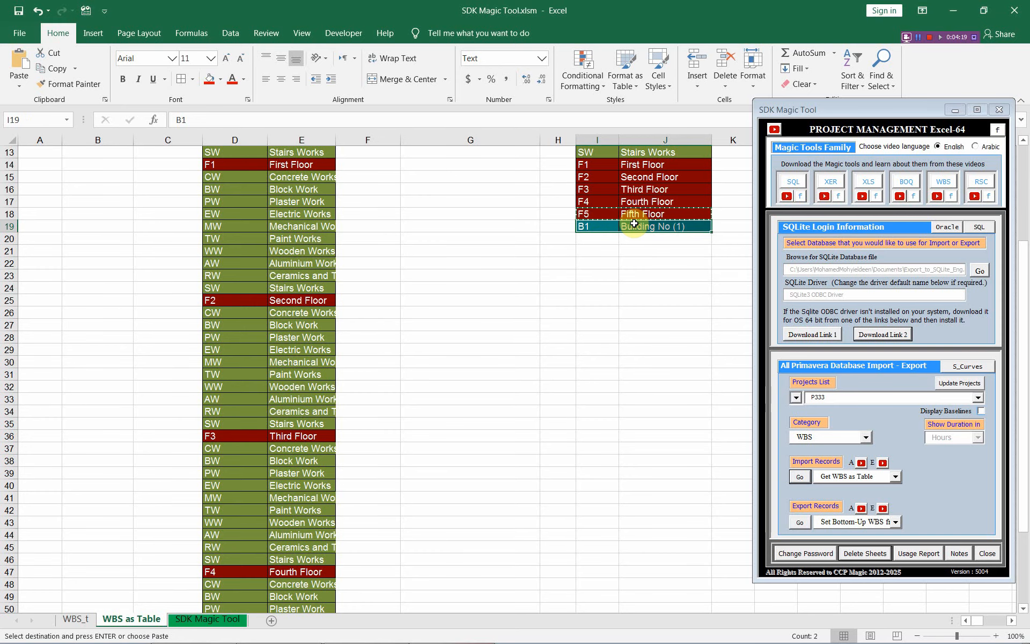
scroll(344, 299, down, 5)
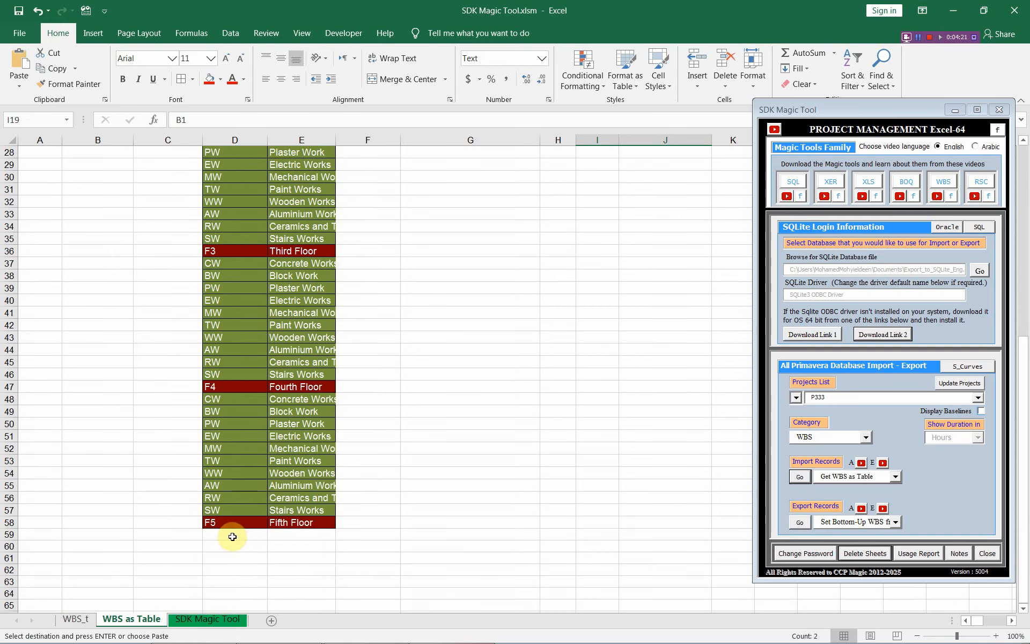
drag(232, 537, 274, 534)
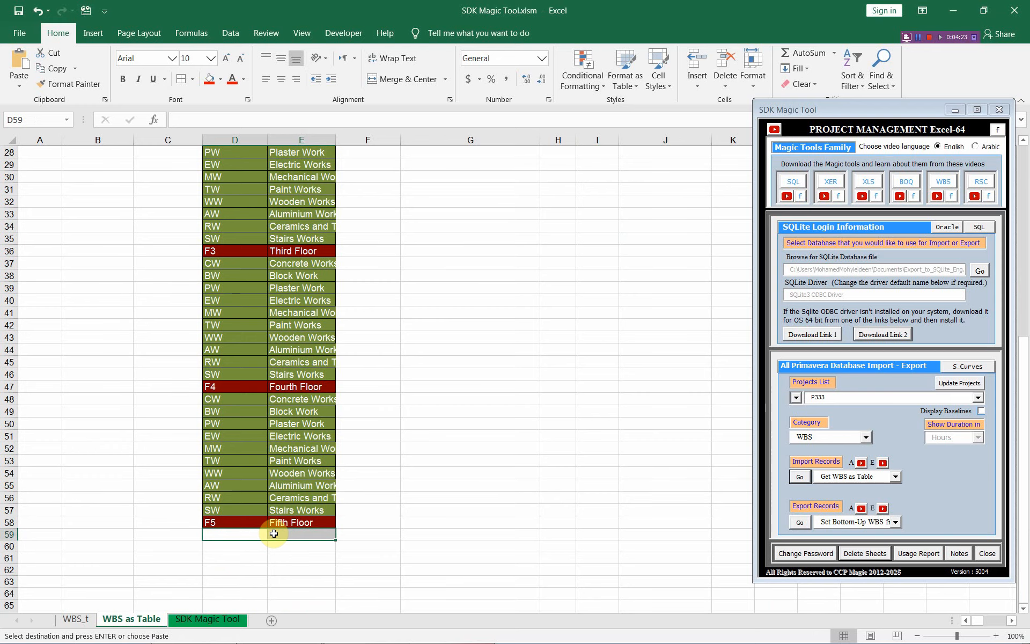
key(ctrl+v)
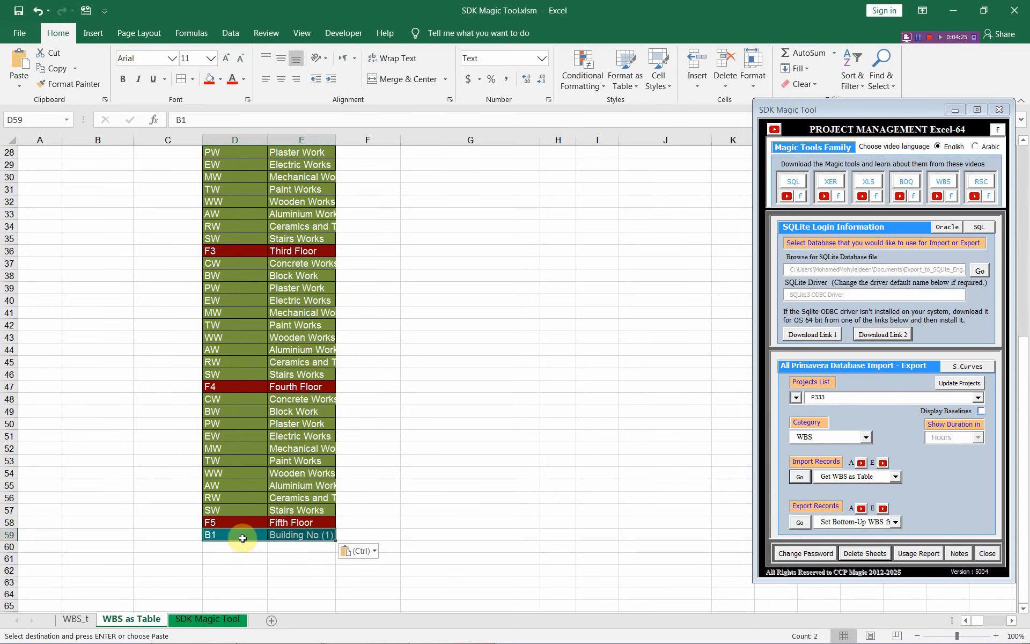
Step: Fill the Parent WBS ID cells C4:C13 of the first ten works rows with the code F1 copied from D14
scroll(232, 481, up, 4)
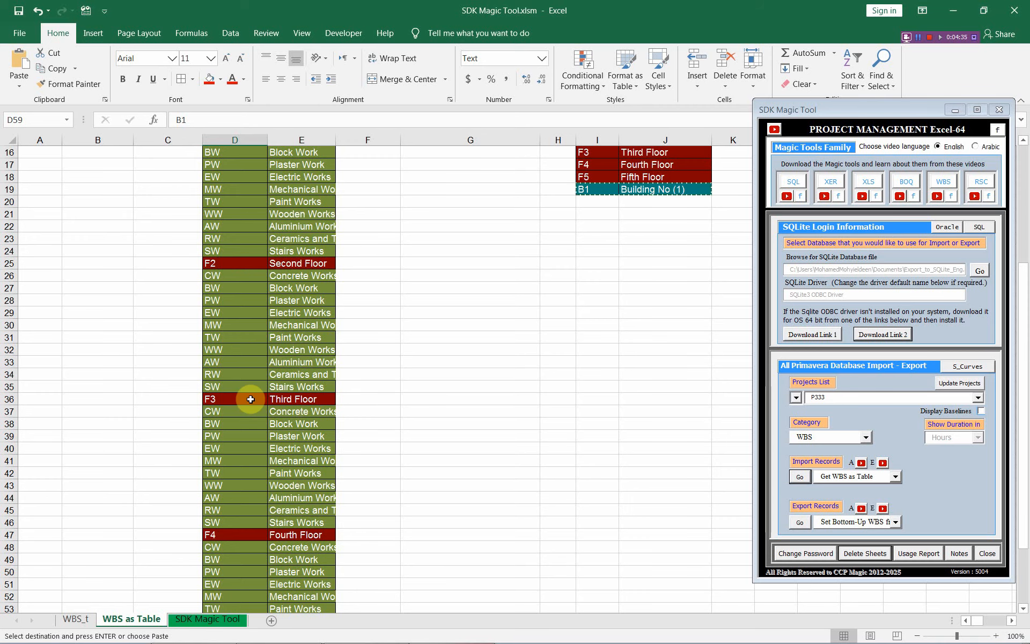
scroll(251, 400, down, 3)
scroll(251, 399, down, 2)
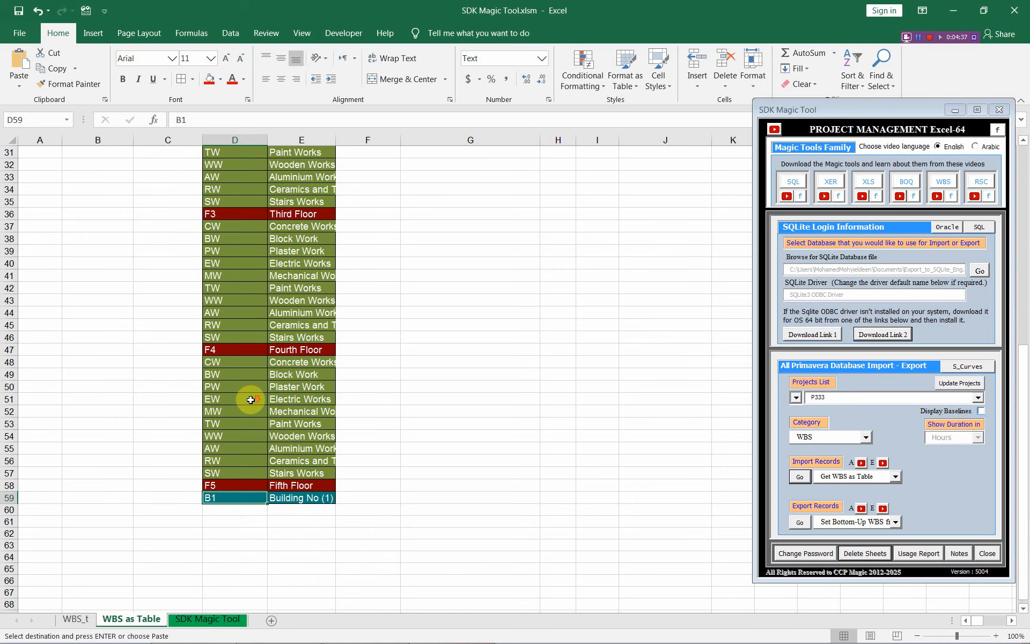
scroll(232, 457, up, 8)
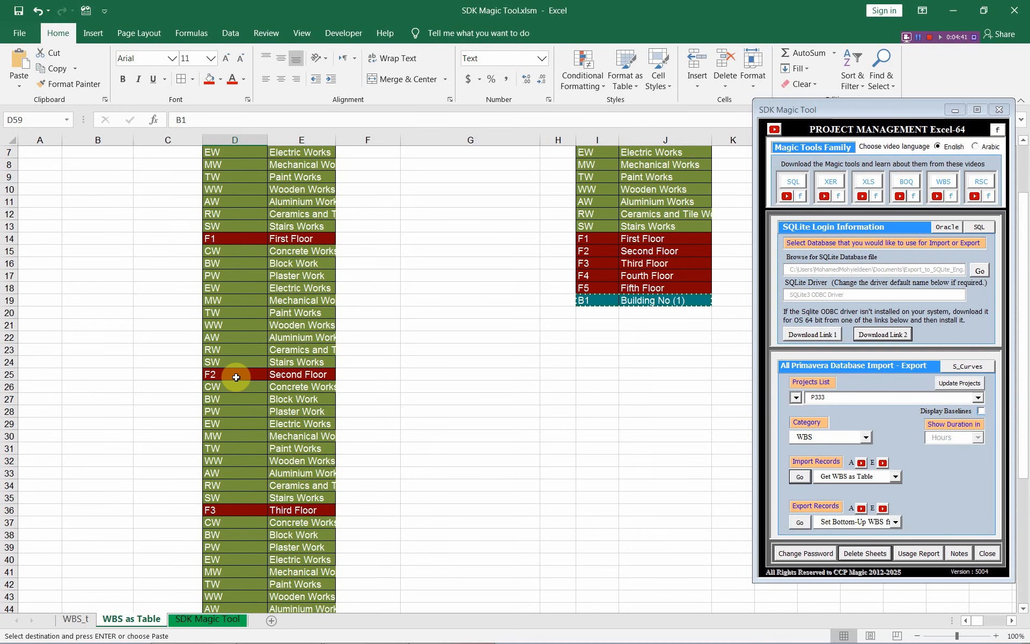
scroll(237, 377, up, 2)
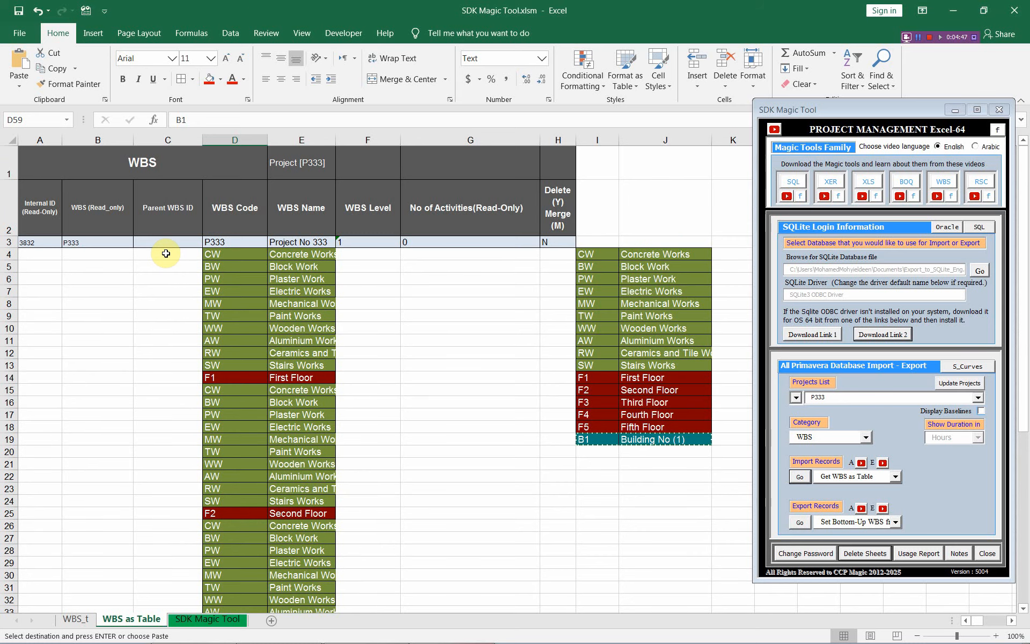
click(223, 377)
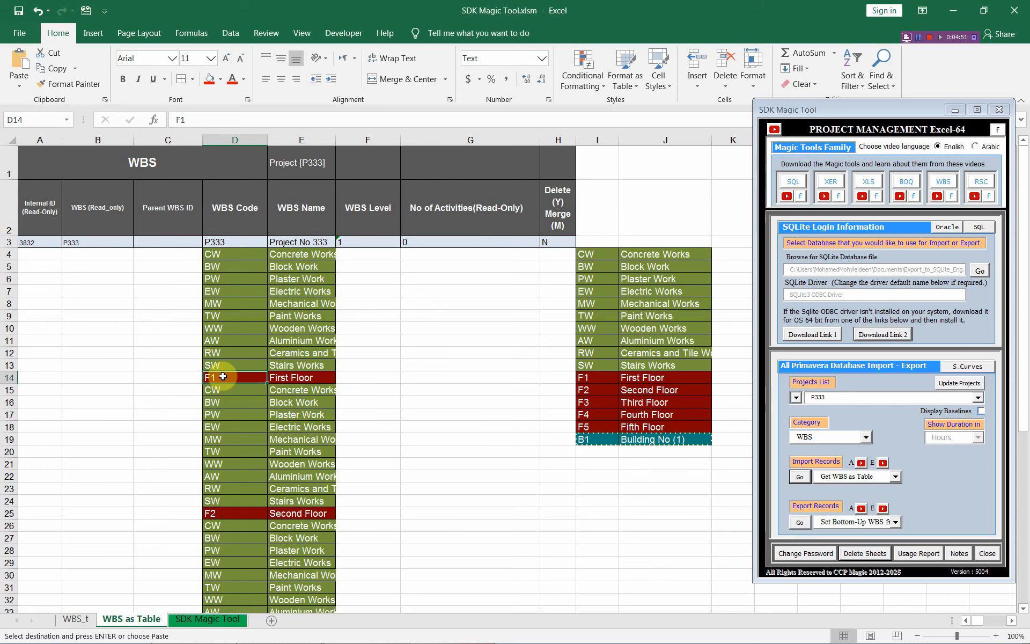
key(ctrl+c)
drag(165, 252, 163, 365)
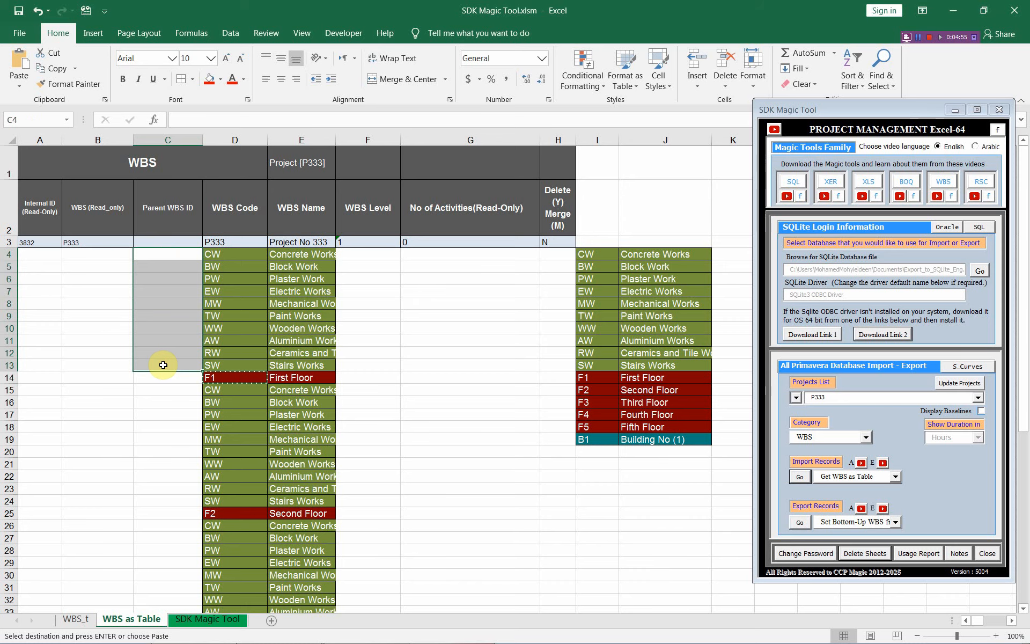
key(ctrl+v)
Step: Fill the Parent WBS ID cells C15:C24 of the second group of works rows with the code F2 copied from D25
click(228, 513)
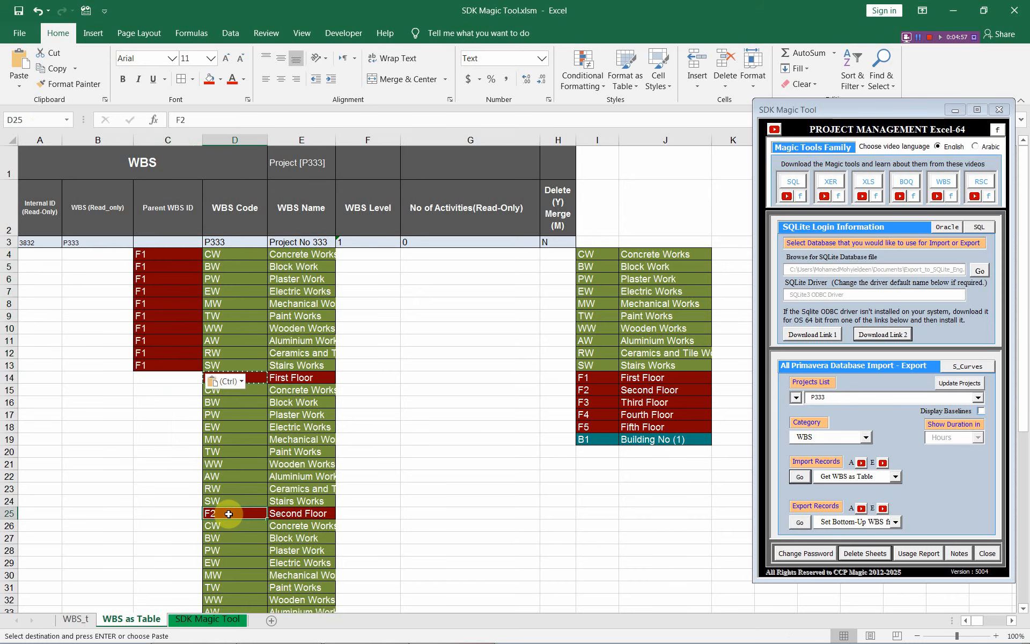
key(ctrl+c)
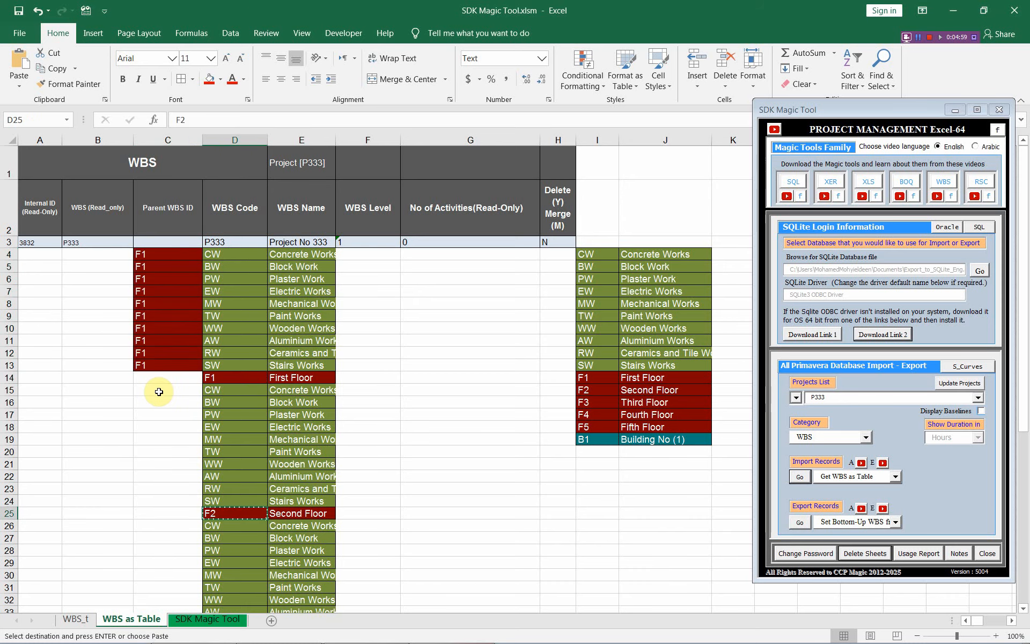
drag(159, 392, 164, 498)
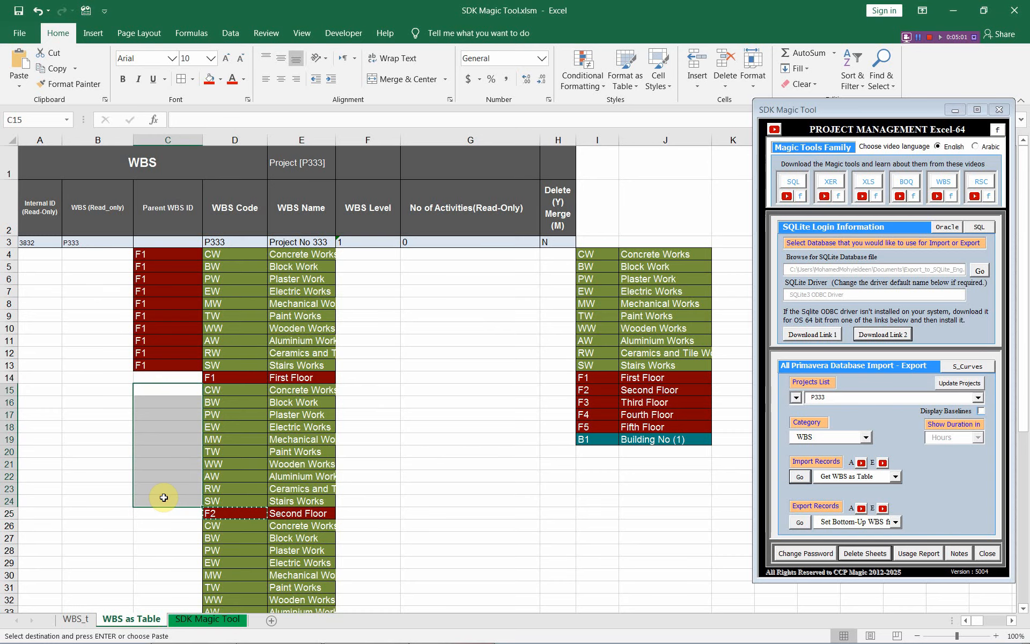
key(ctrl+v)
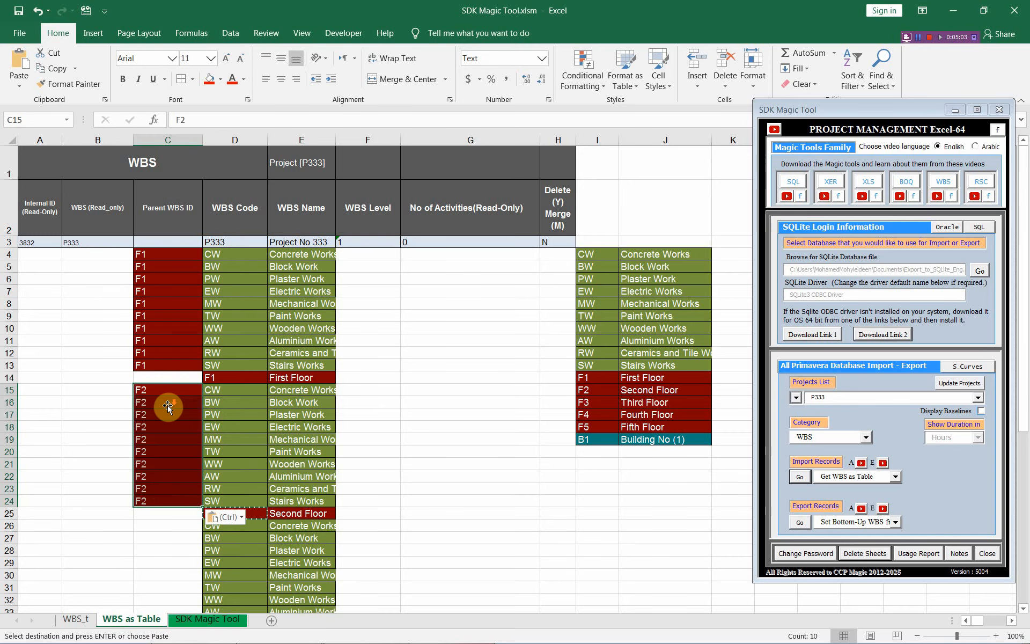
Step: Fill the Parent WBS ID cells C26:C35 of the third group of works rows with the code F3 copied from D36
scroll(166, 408, down, 4)
click(246, 433)
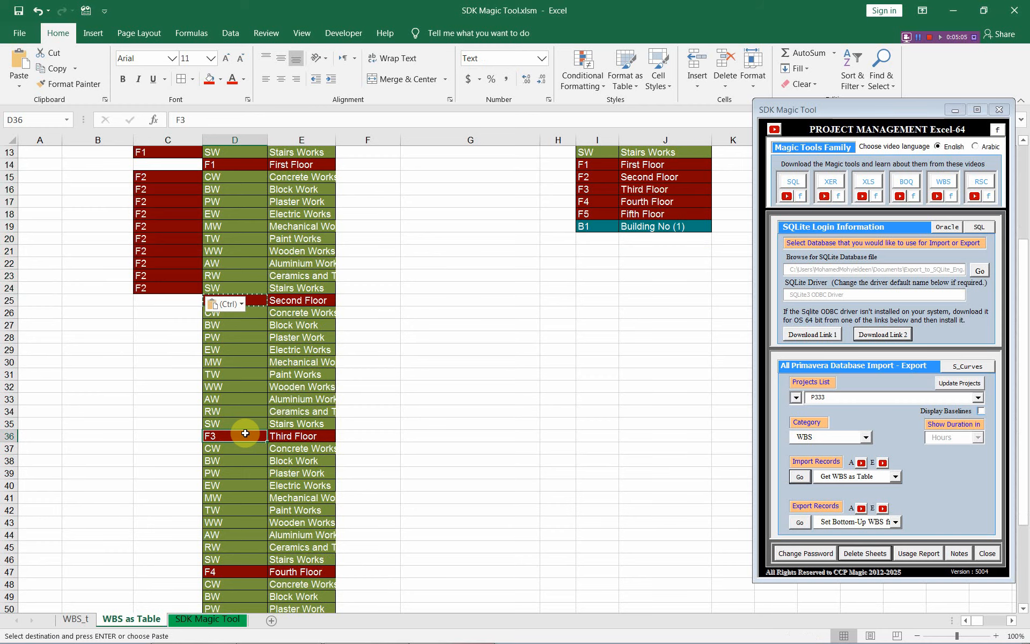
key(ctrl+c)
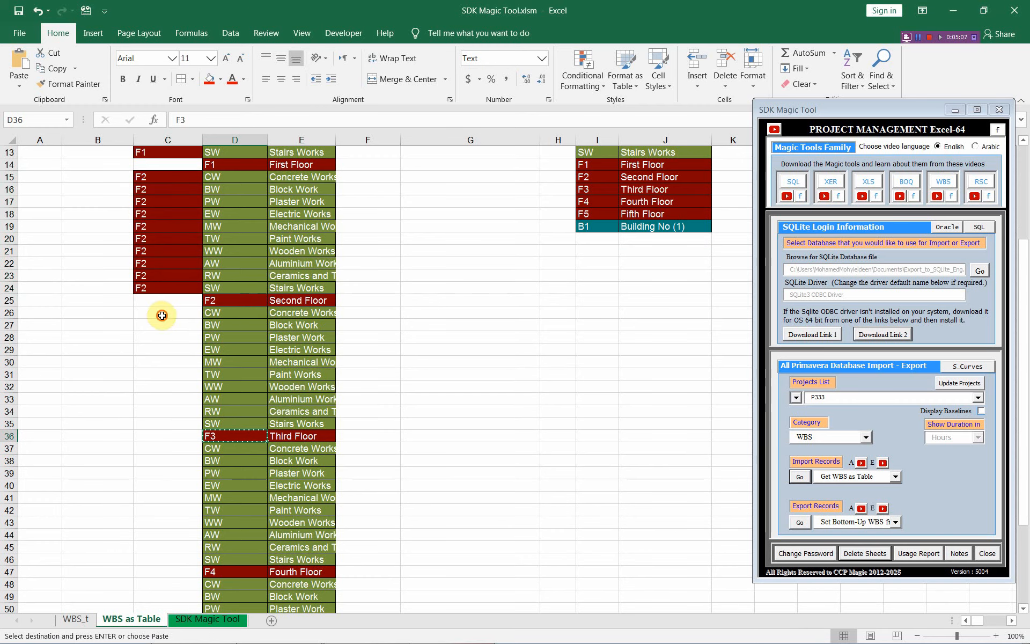
drag(162, 316, 168, 421)
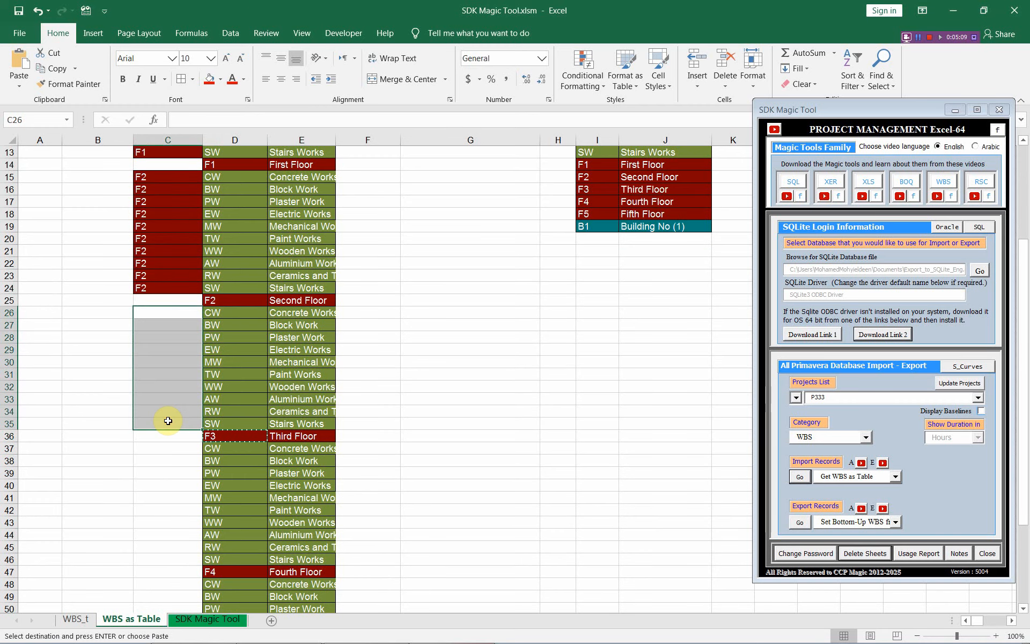
key(ctrl+v)
Step: Fill the Parent WBS ID cells C37:C46 of the fourth group of works rows with the code F4 copied from D47
scroll(166, 408, down, 4)
click(236, 424)
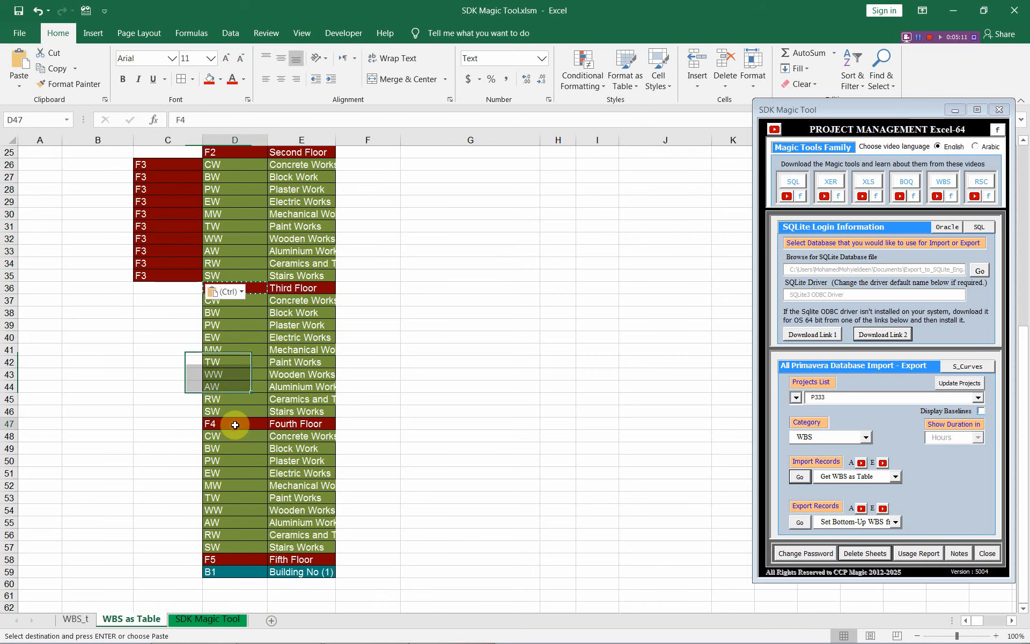
key(ctrl+c)
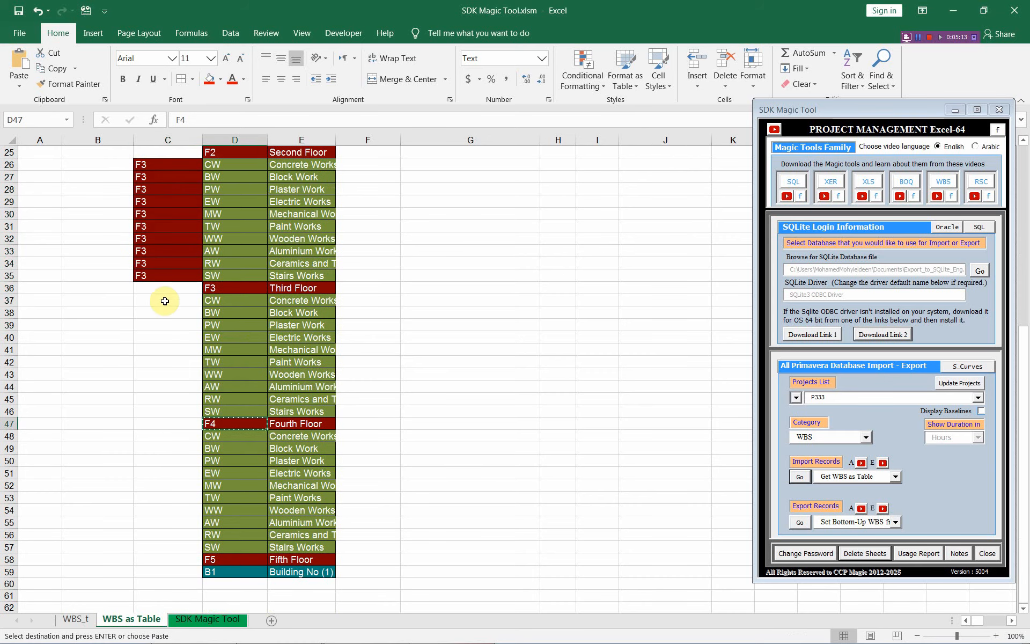
drag(161, 299, 164, 409)
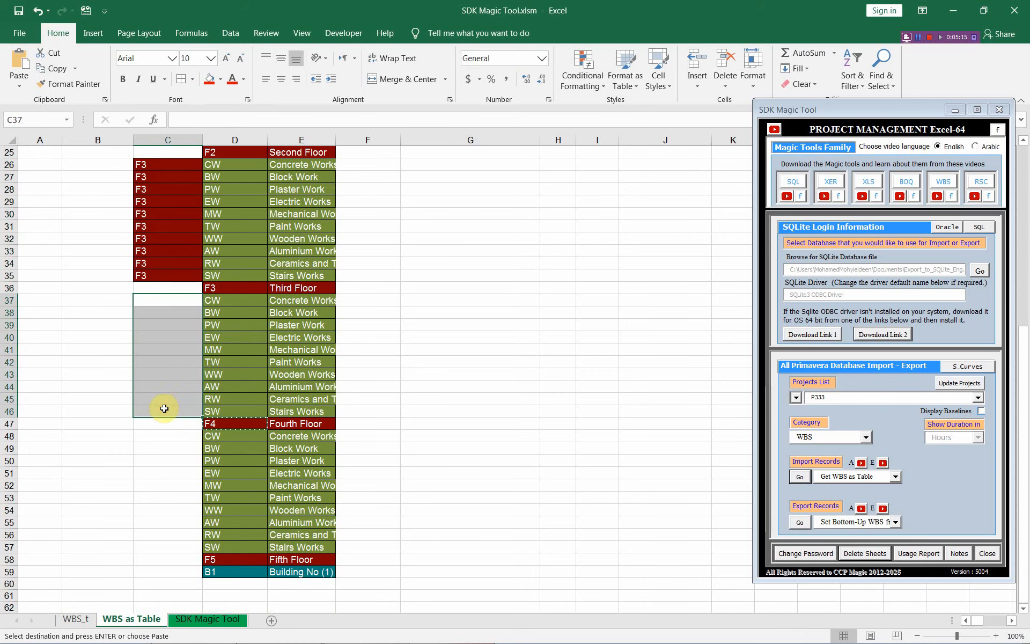
key(ctrl+v)
Step: Fill the Parent WBS ID cells C48:C57 of the fifth group of works rows with the code F5 copied from D58
scroll(165, 363, down, 3)
click(233, 452)
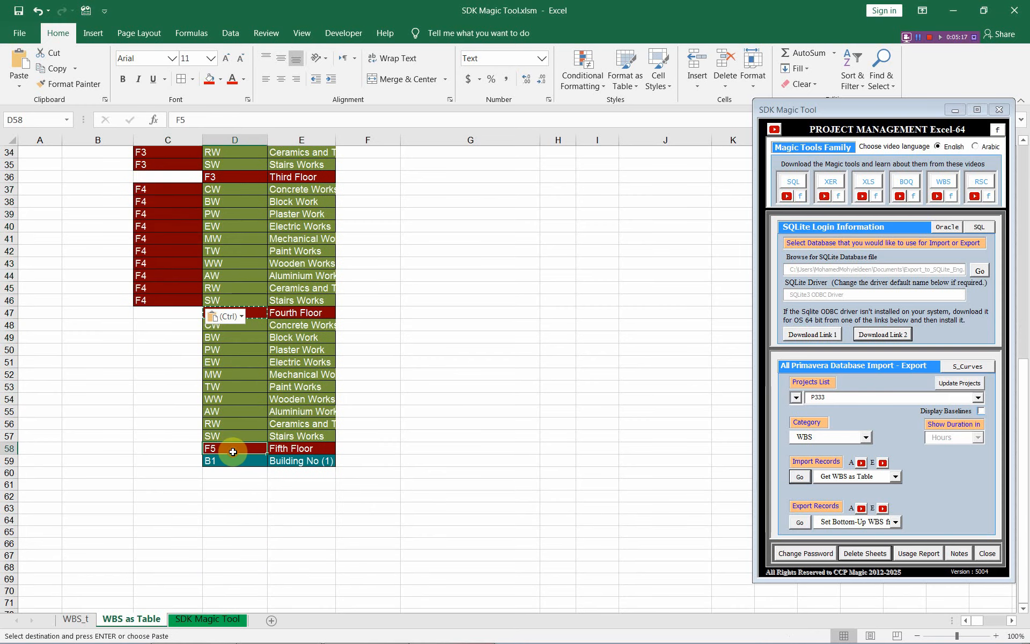
key(ctrl+c)
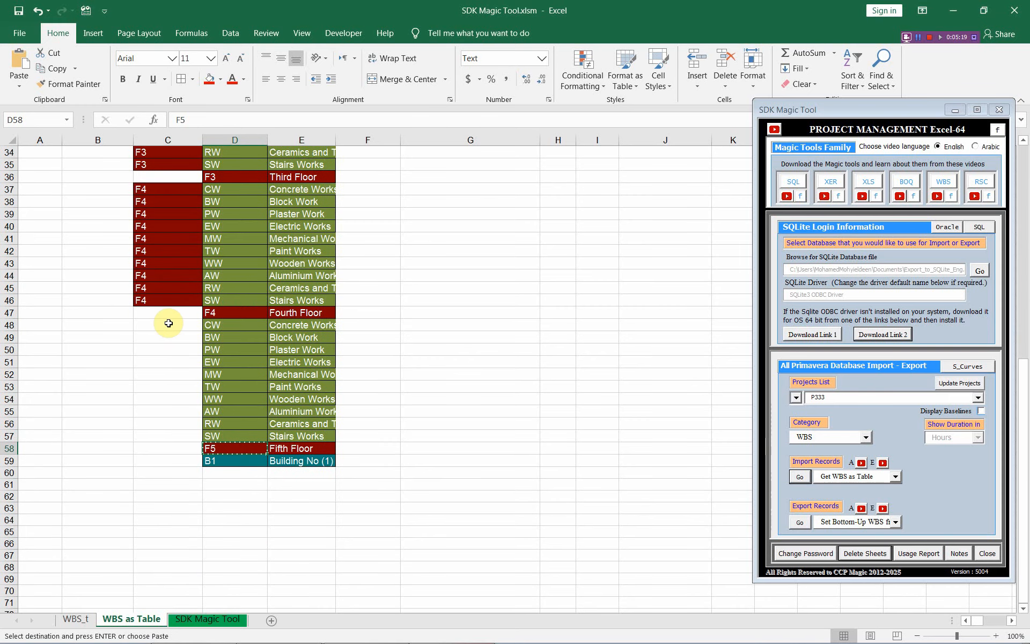
drag(169, 323, 172, 434)
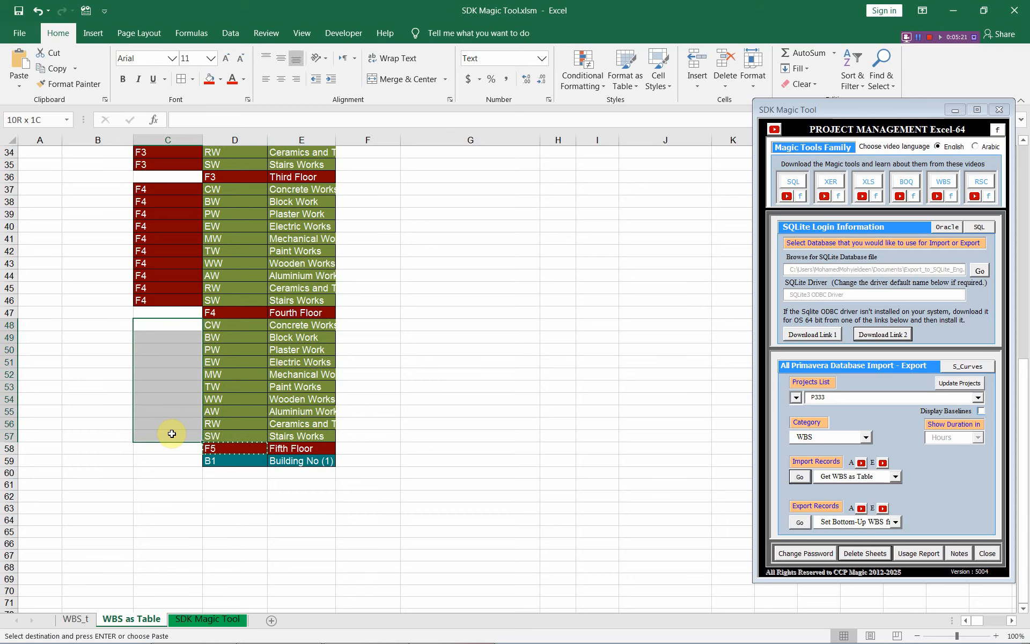
key(ctrl+v)
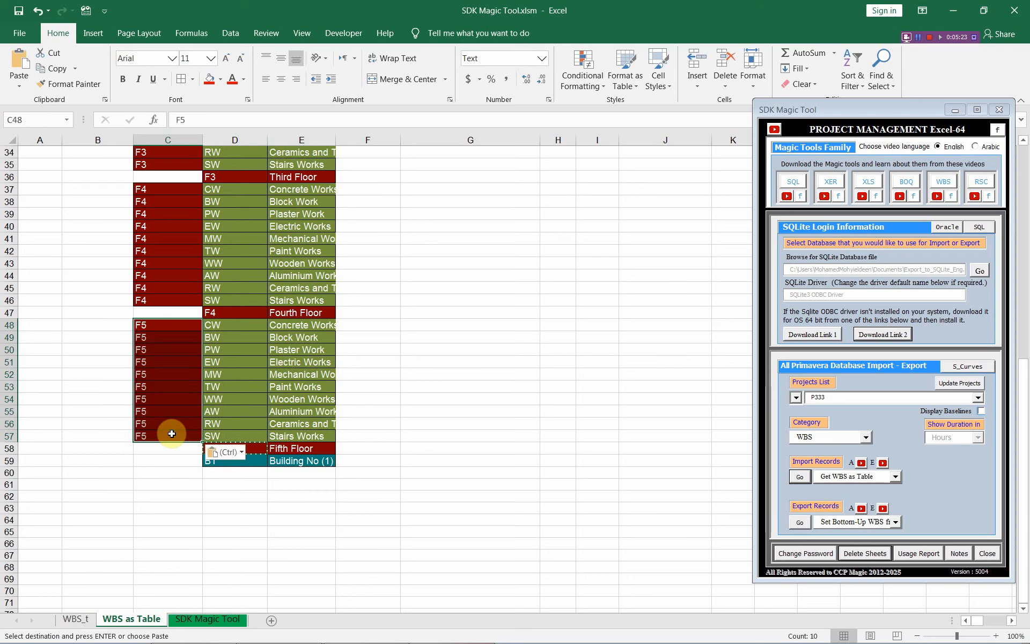
Step: Copy the code B1 from D59 into the Parent WBS ID cells of the five floor rows: C14, C25, C36, C47 and C58
click(249, 463)
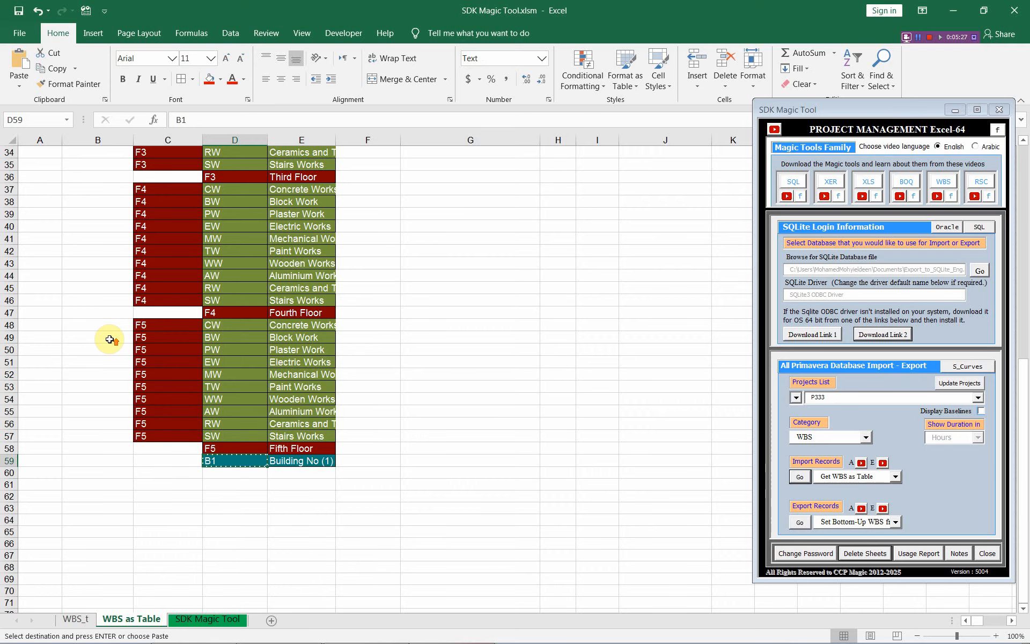
scroll(115, 341, up, 9)
scroll(139, 284, up, 1)
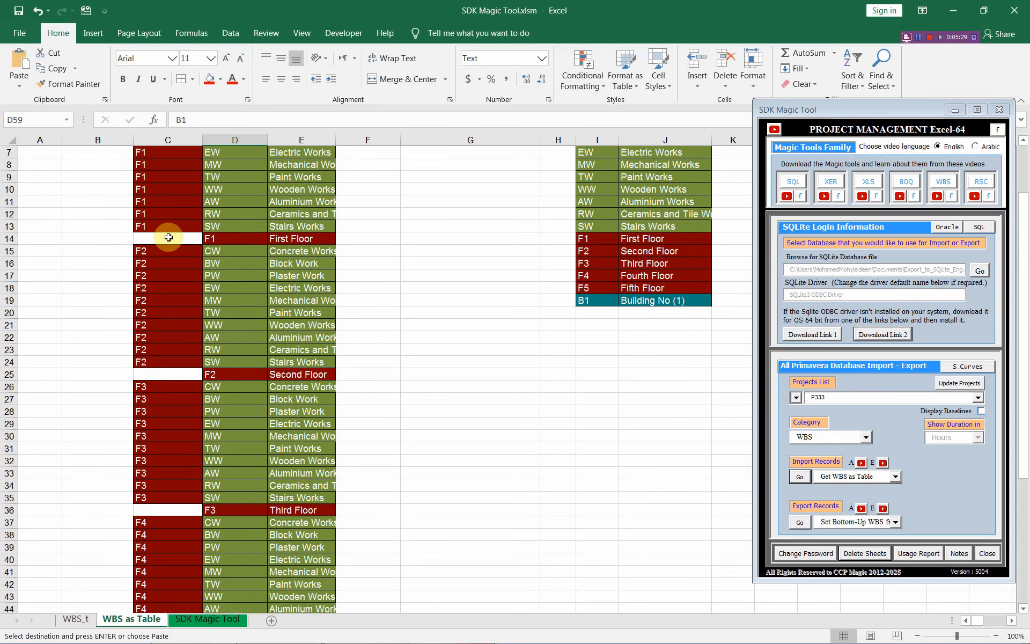
click(168, 238)
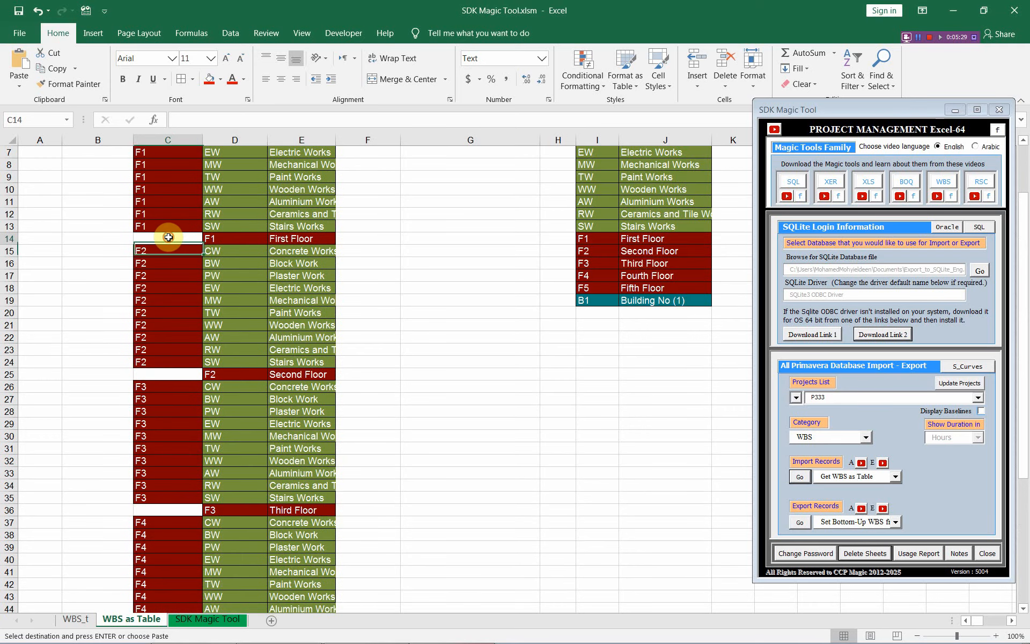
ctrl+click(148, 372)
ctrl+click(164, 509)
scroll(169, 499, down, 3)
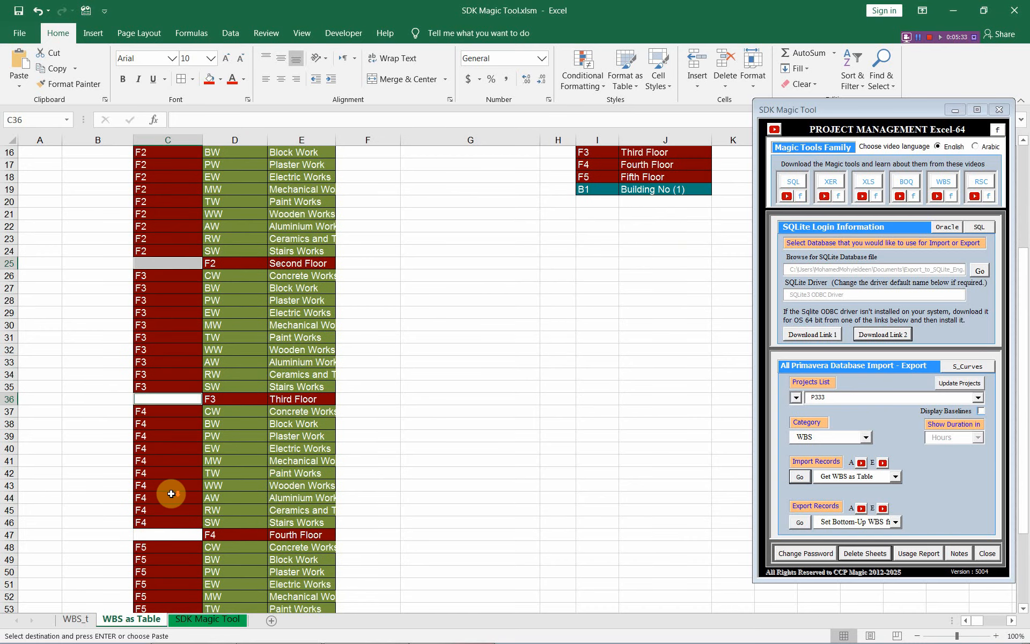
scroll(169, 499, down, 1)
ctrl+click(169, 498)
scroll(168, 510, down, 3)
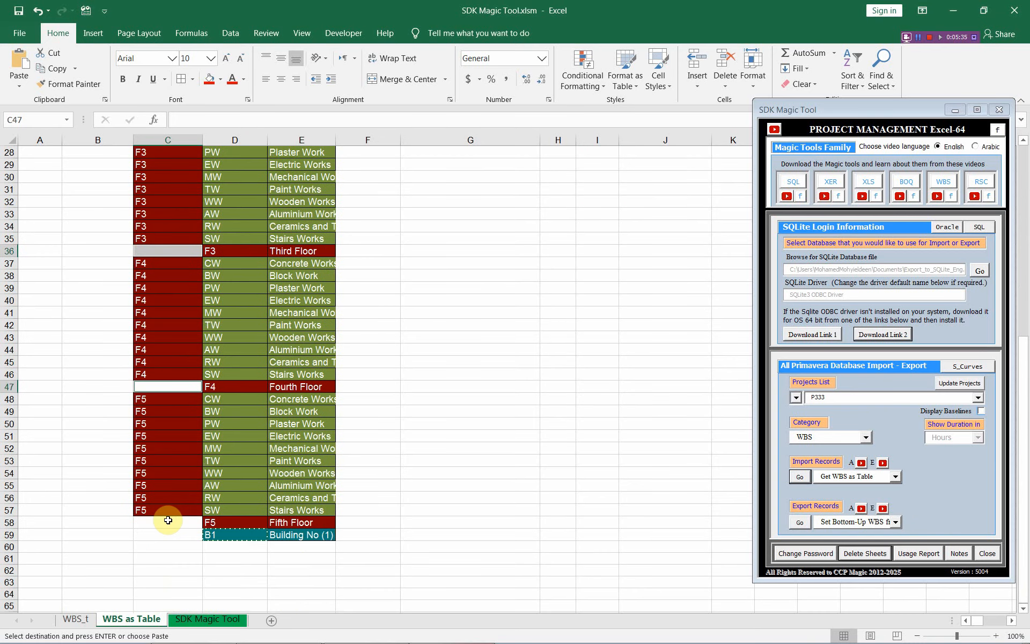
ctrl+click(168, 520)
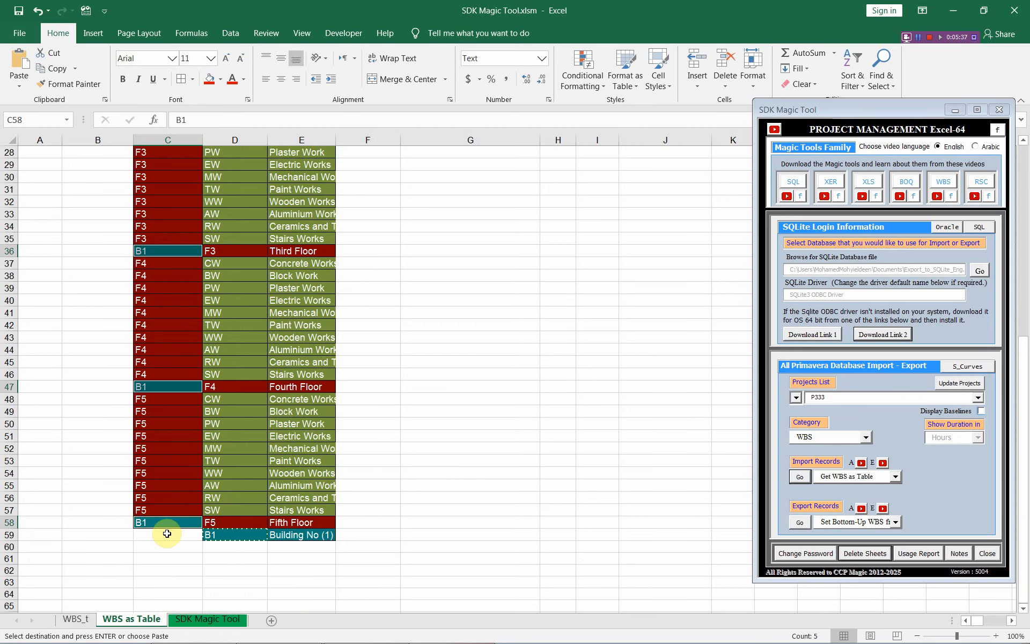
key(Return)
Step: Copy the project code P333 from D3 into the Parent WBS ID cell C59 of the Building No (1) row
scroll(163, 408, up, 7)
scroll(163, 400, up, 2)
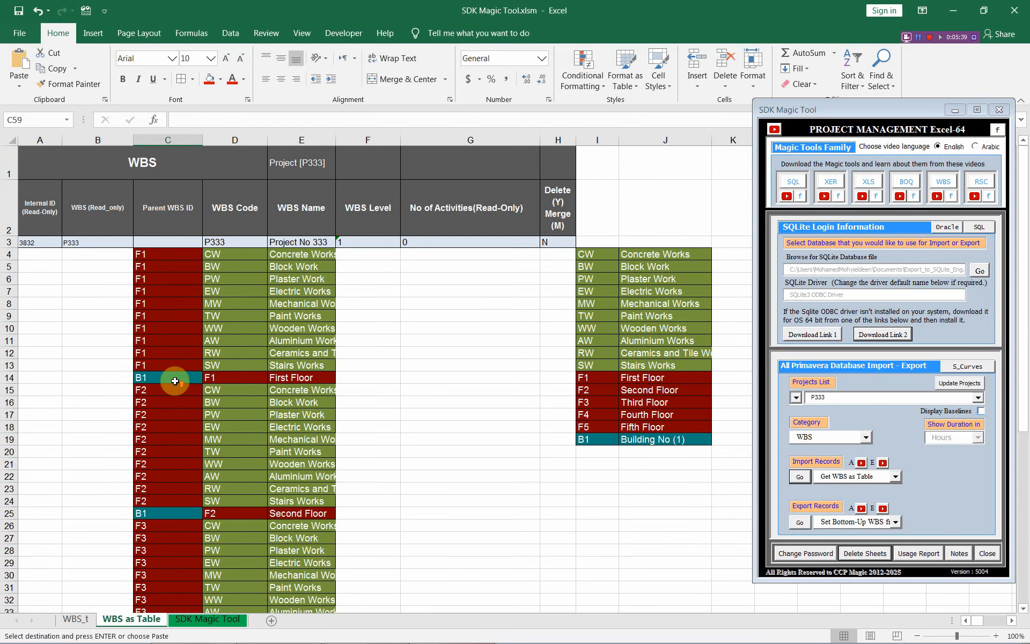
click(239, 242)
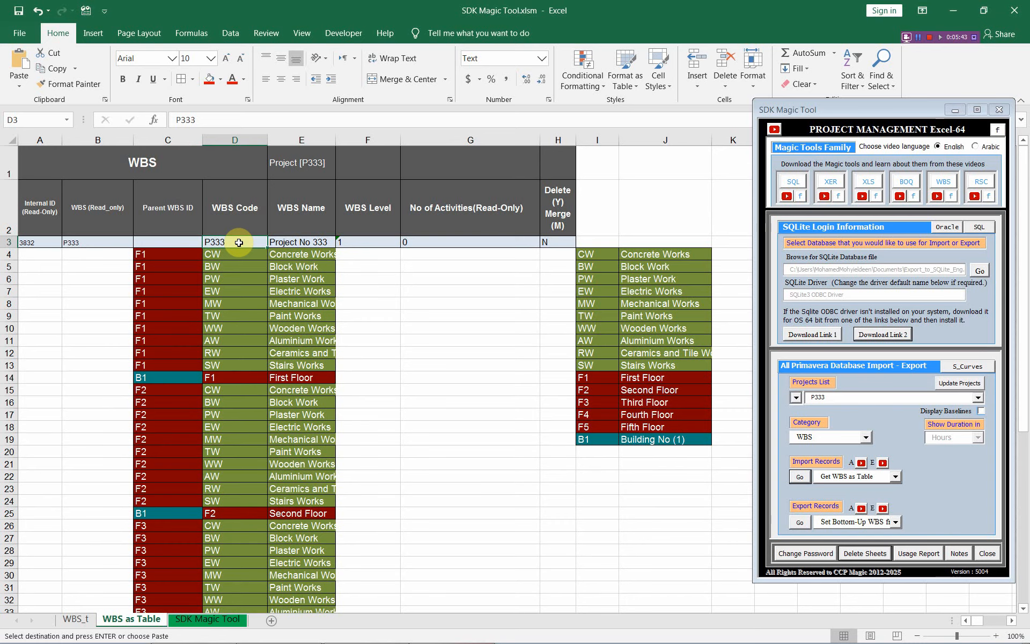
scroll(184, 391, down, 12)
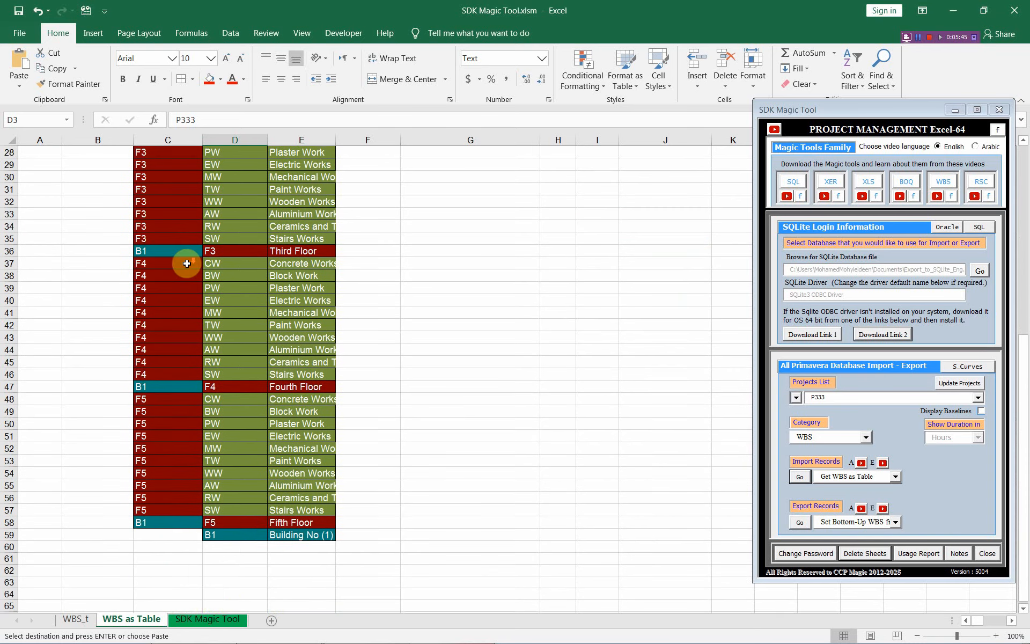
click(165, 424)
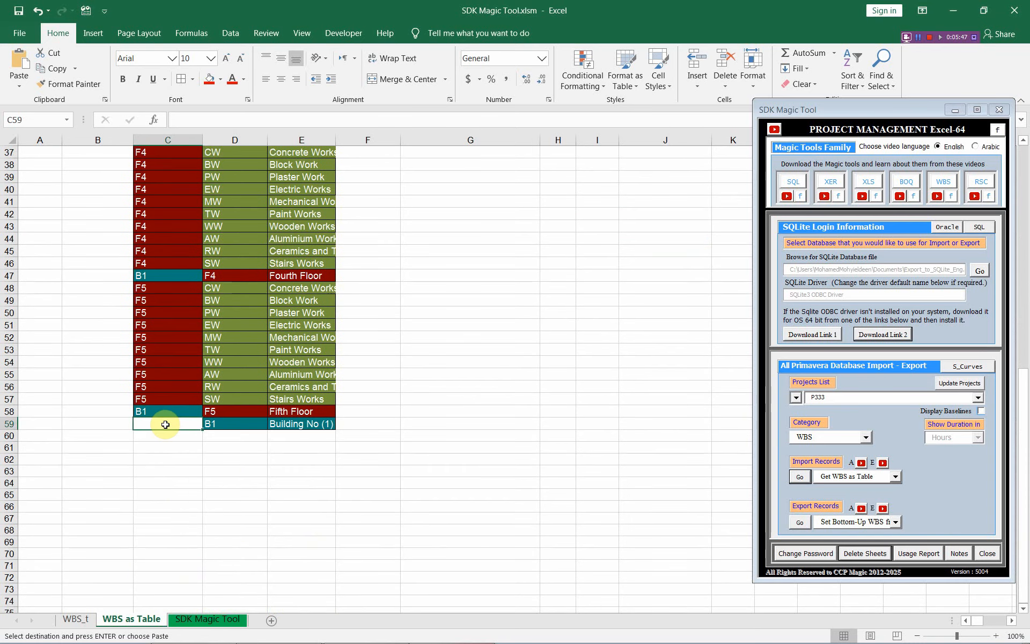
key(ctrl+v)
Step: Delete the helper columns I:J holding the reference list of WBS codes and names
scroll(270, 297, up, 12)
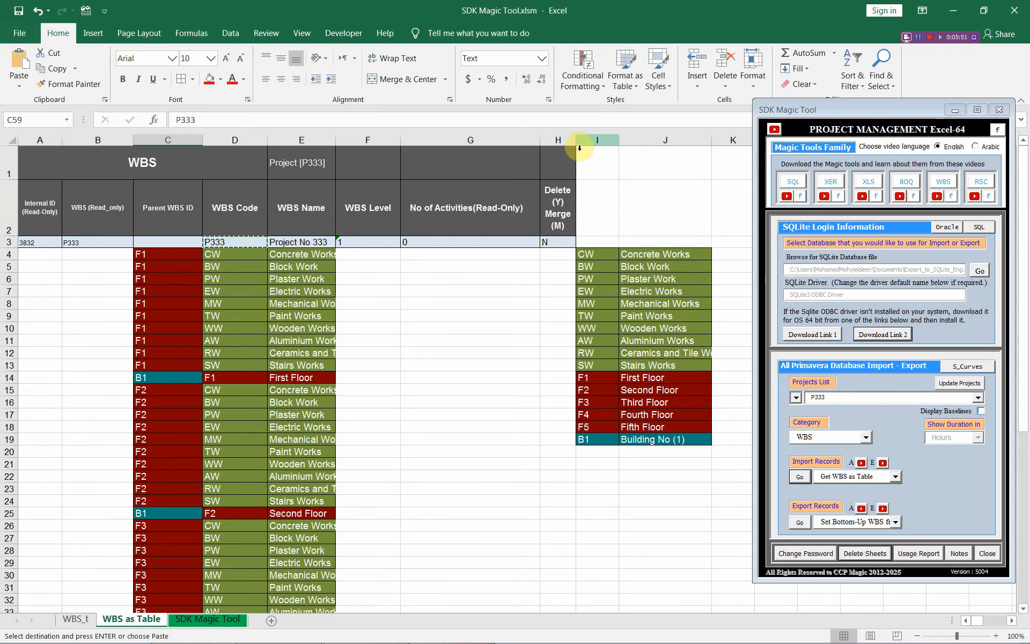
drag(595, 140, 641, 135)
right_click(627, 208)
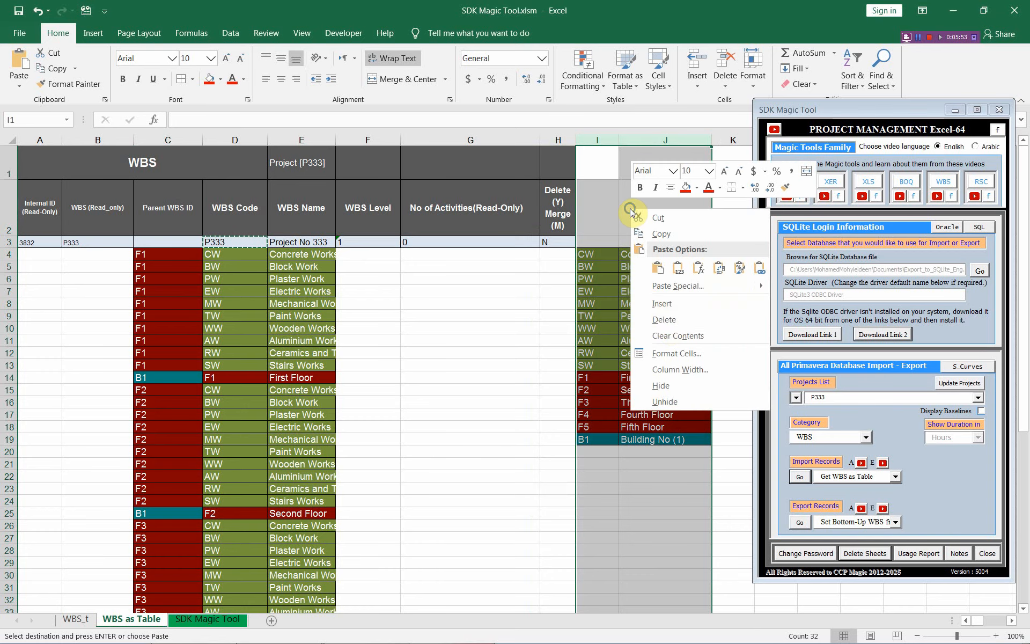
click(668, 321)
Step: Copy the complete Building No (1) block C4:E59 and paste it directly below, starting at C60
click(172, 256)
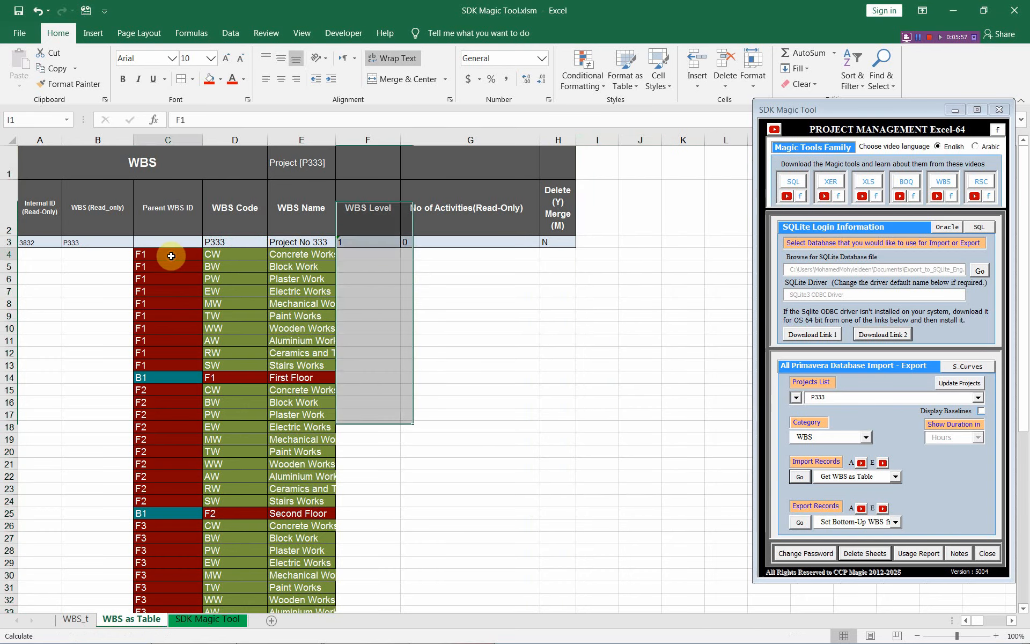
scroll(171, 256, down, 7)
scroll(172, 263, up, 4)
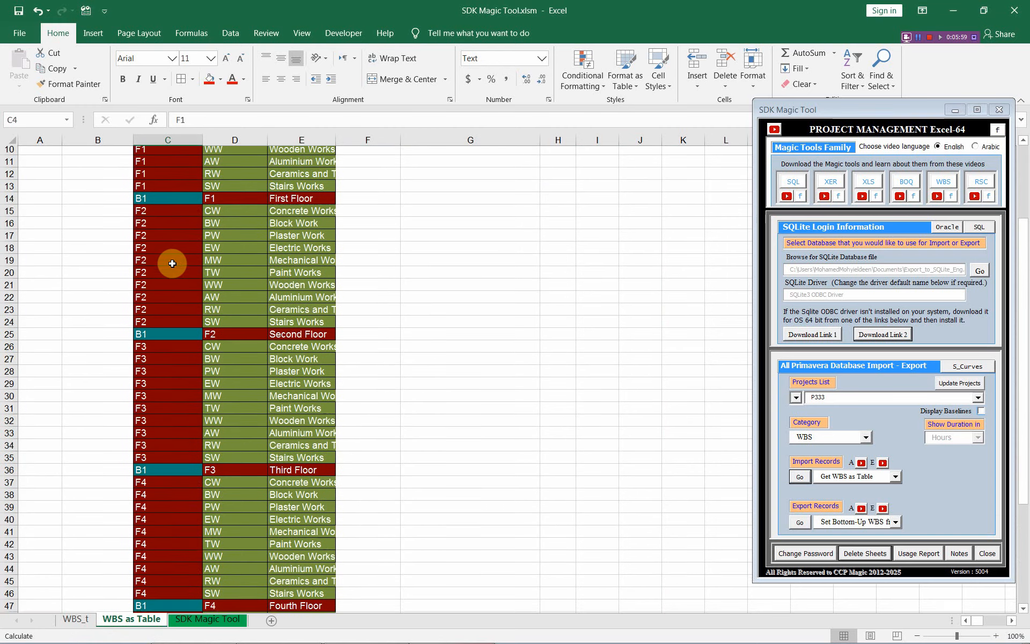
scroll(173, 264, down, 3)
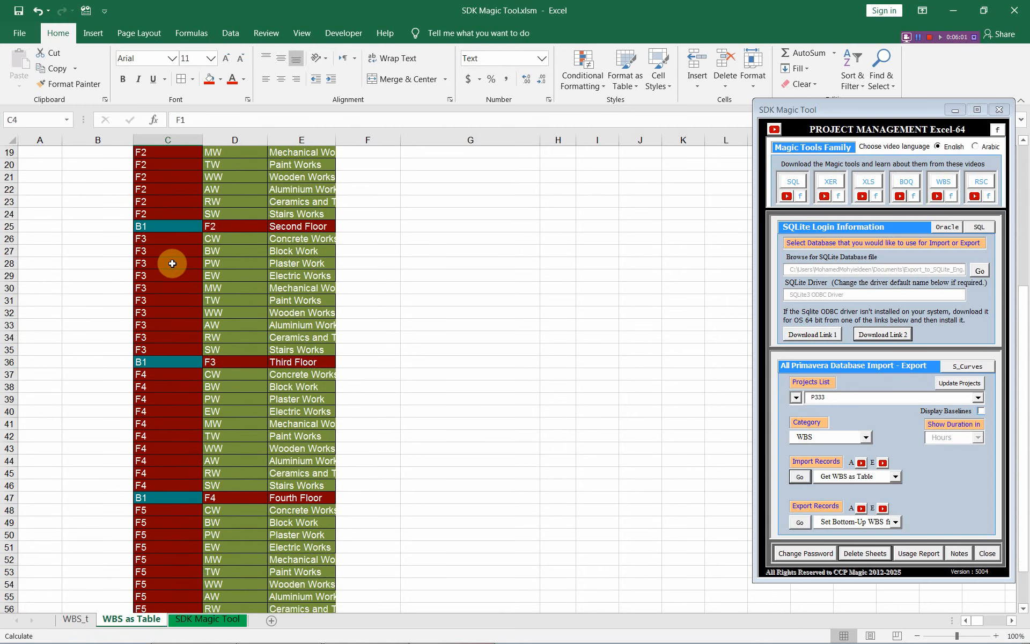
scroll(173, 263, down, 6)
click(175, 426)
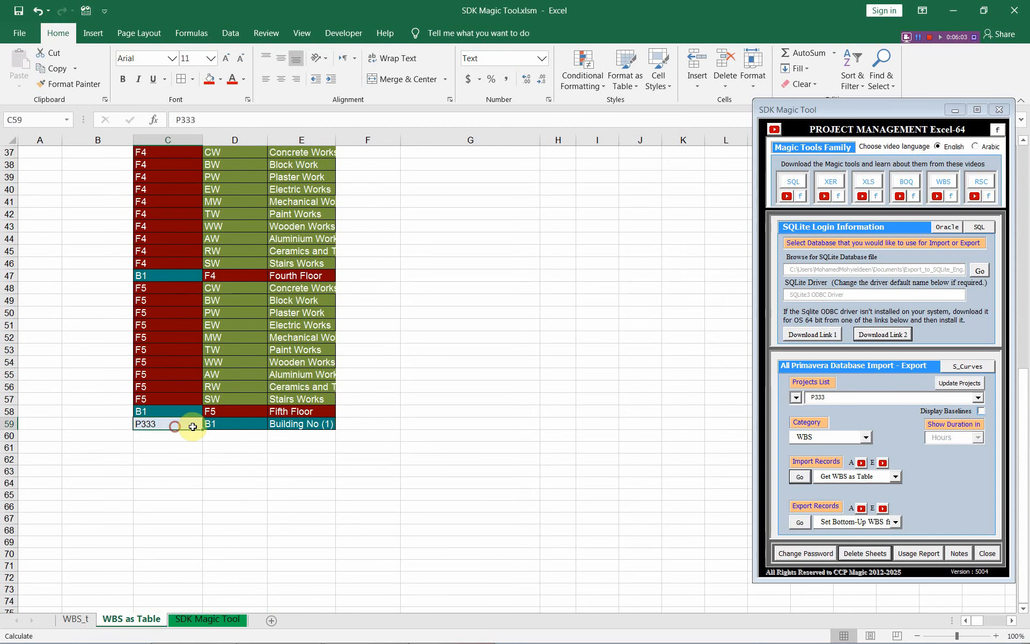
drag(193, 426, 311, 257)
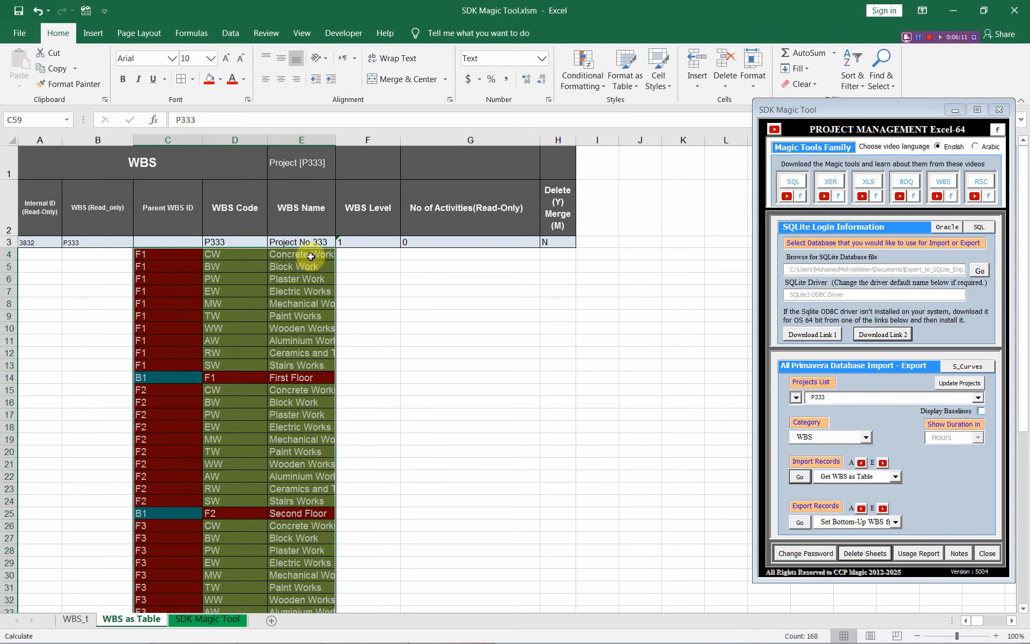
key(ctrl+c)
scroll(299, 265, down, 15)
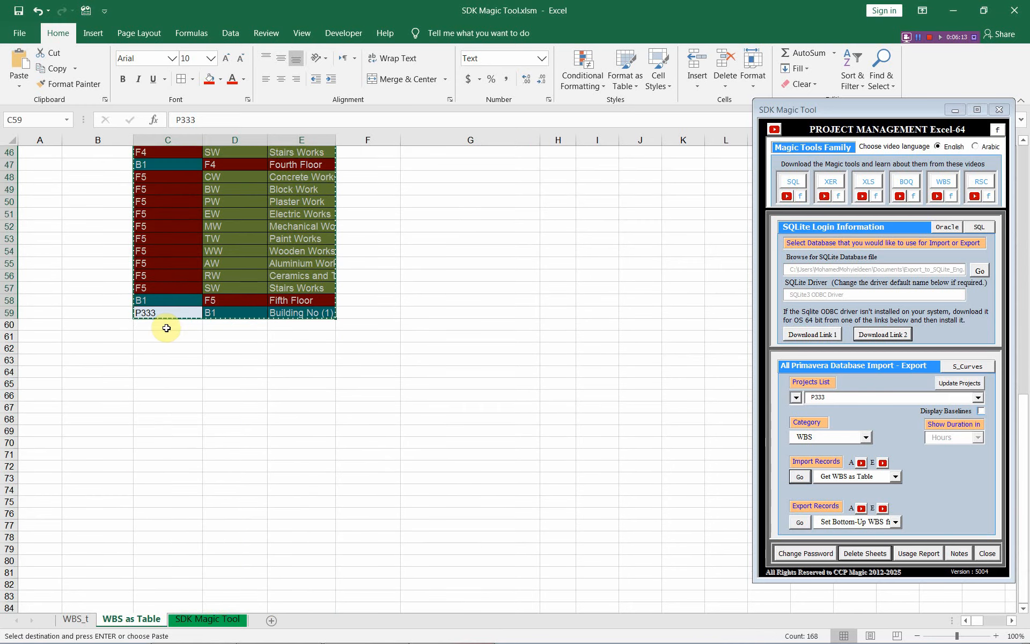
click(167, 326)
key(ctrl+v)
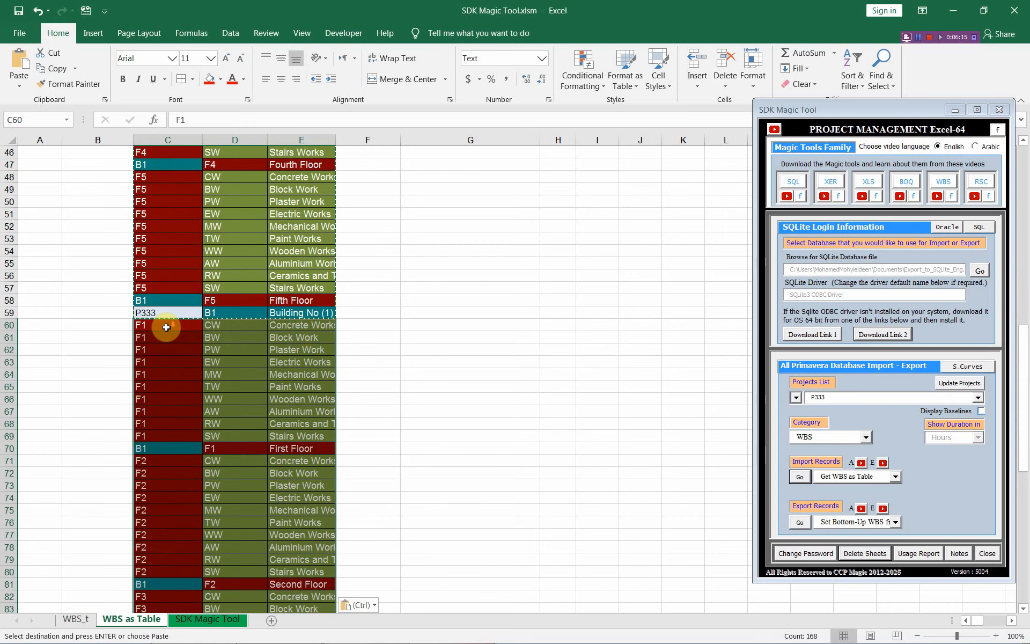
Step: In the pasted block's last row, rename the WBS to Building No (2) in E115 and set its code in D115 to B2
scroll(322, 311, down, 6)
scroll(319, 302, down, 10)
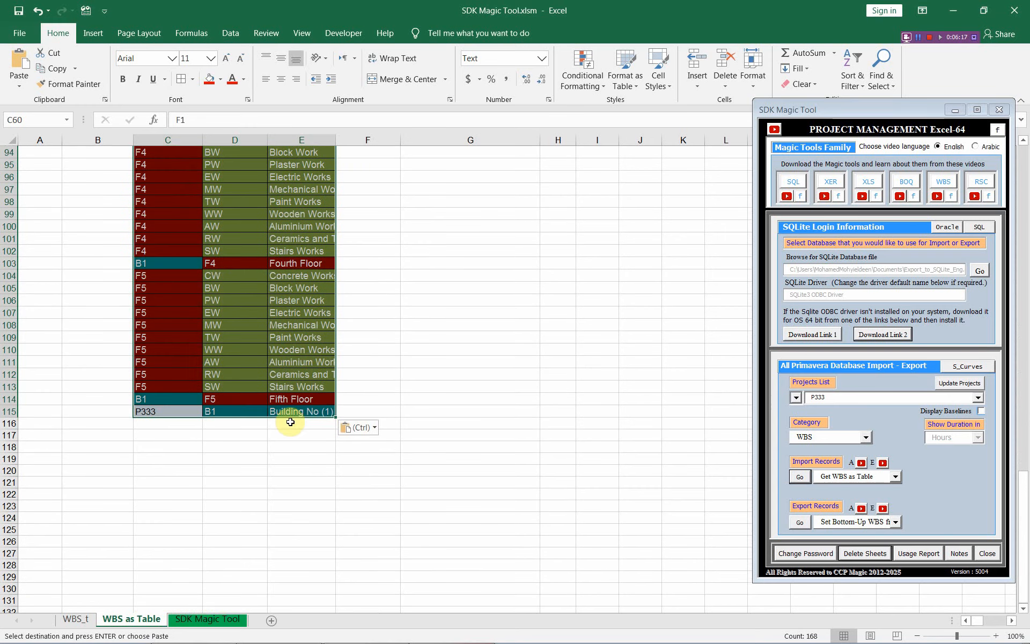
double_click(324, 412)
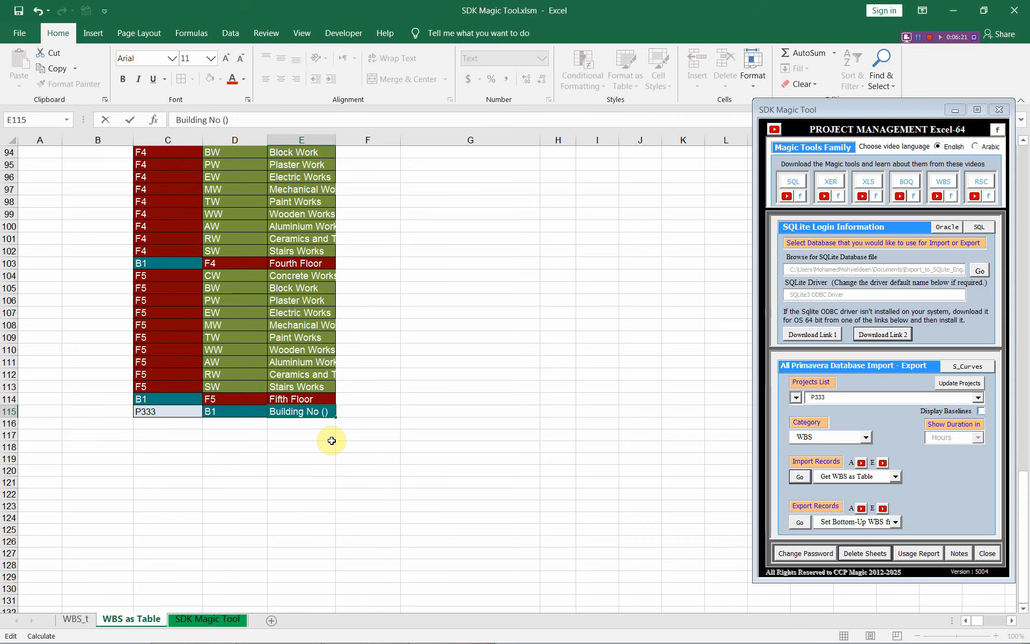
text(2)
click(210, 412)
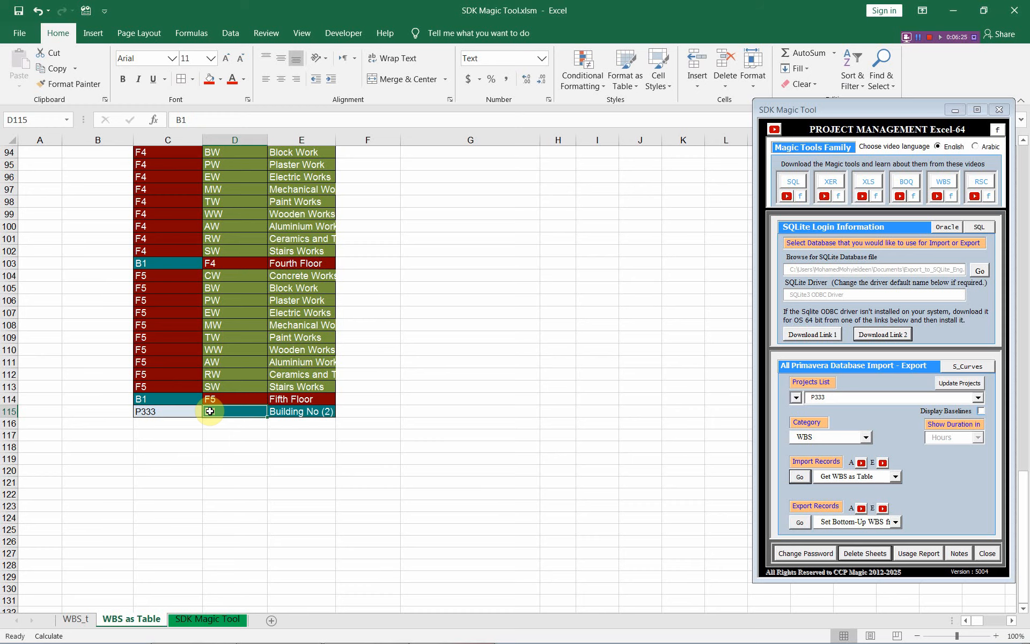
double_click(210, 412)
key(BackSpace)
text(2)
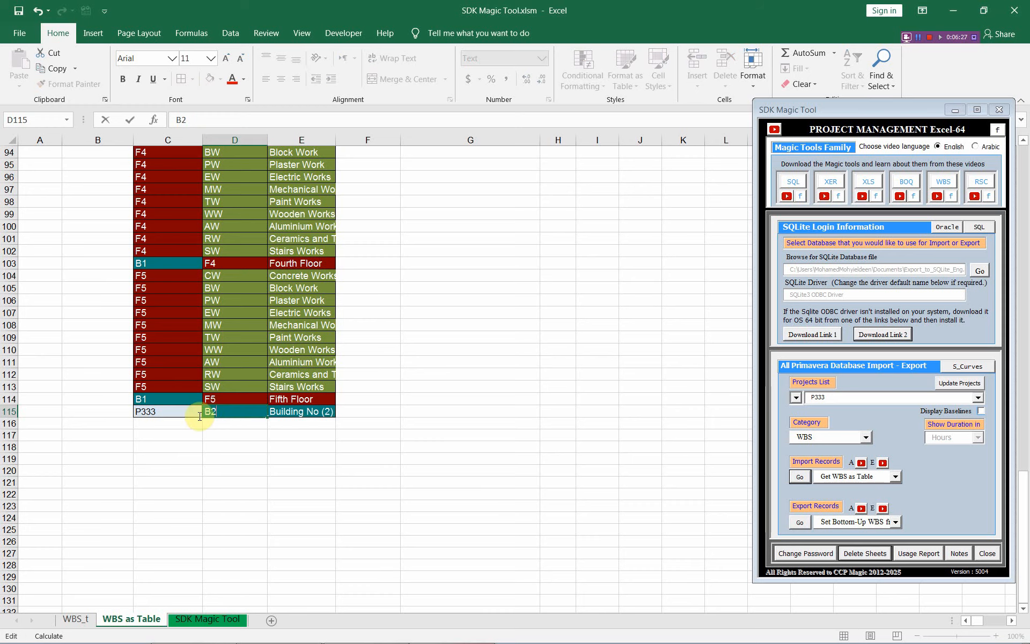
Step: Set the Parent WBS ID of the second building's Fifth Floor (C114) and Fourth Floor (C103) rows to B2
double_click(160, 398)
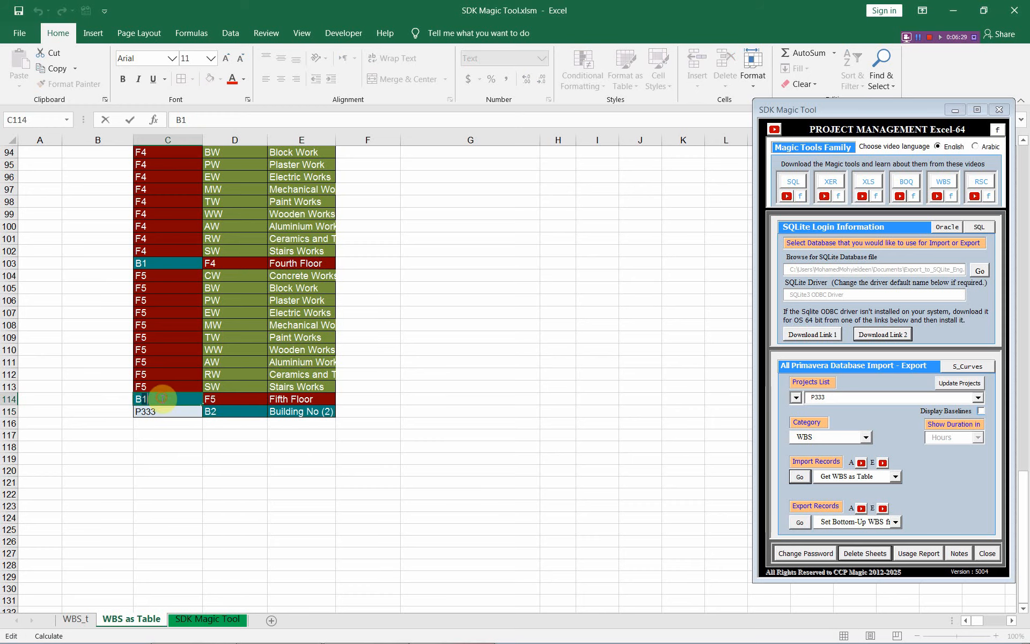
key(BackSpace)
text(2)
click(143, 263)
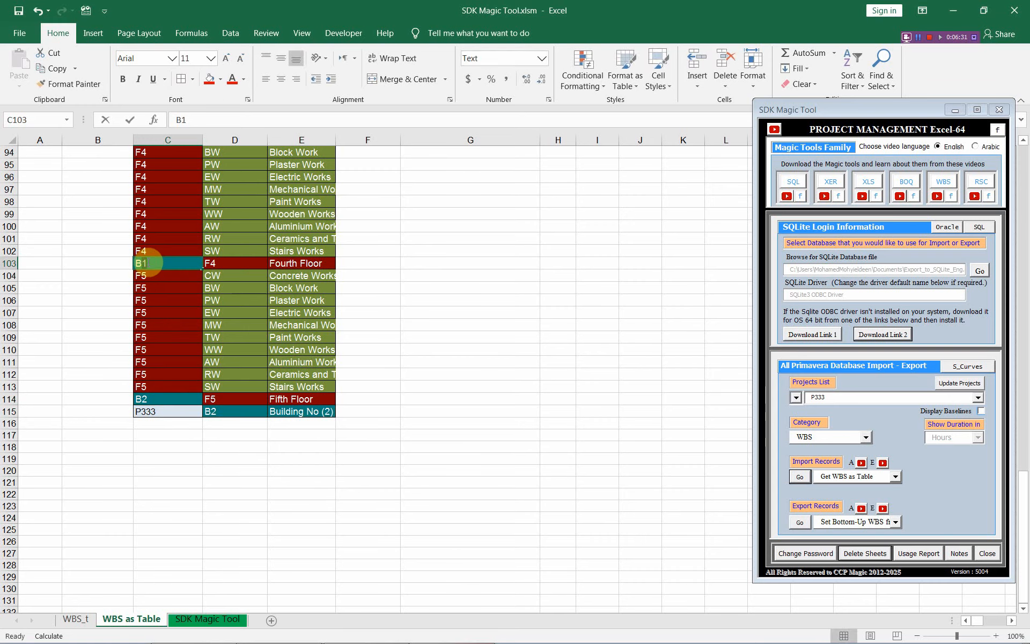
double_click(143, 262)
key(BackSpace)
text(2)
Step: Set the Parent WBS ID of the second building's Third Floor (C92) and Second Floor (C81) rows to B2
scroll(145, 273, up, 4)
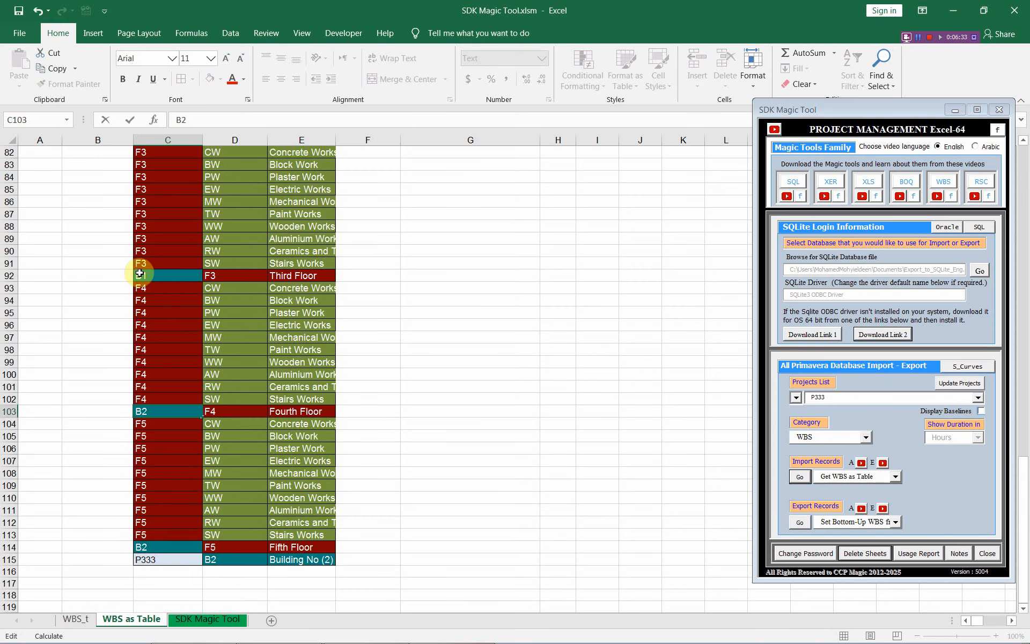
click(139, 273)
double_click(146, 274)
key(BackSpace)
text(2)
scroll(145, 322, up, 7)
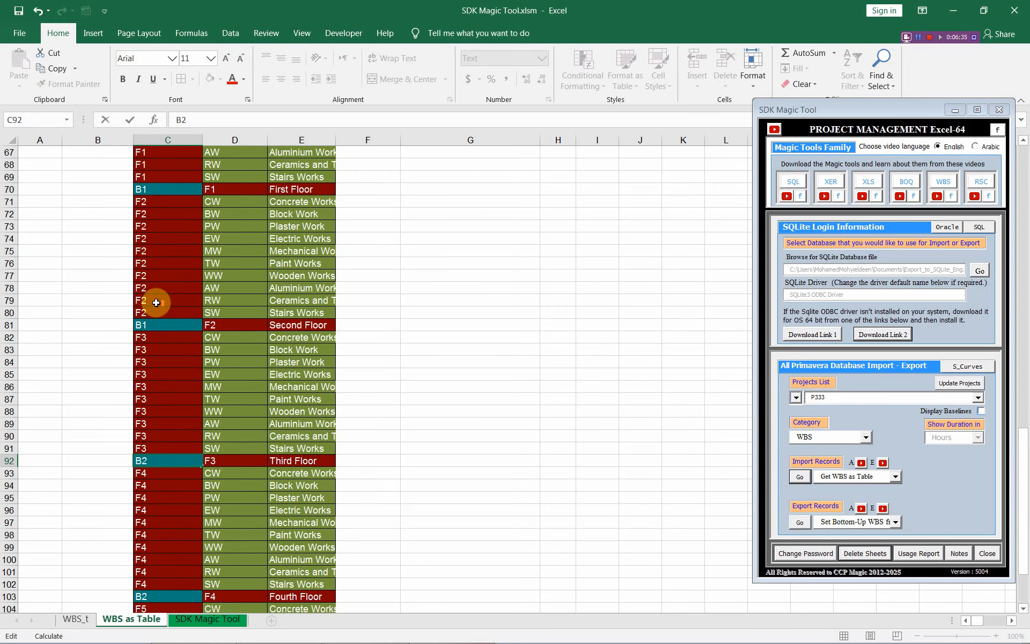
click(143, 398)
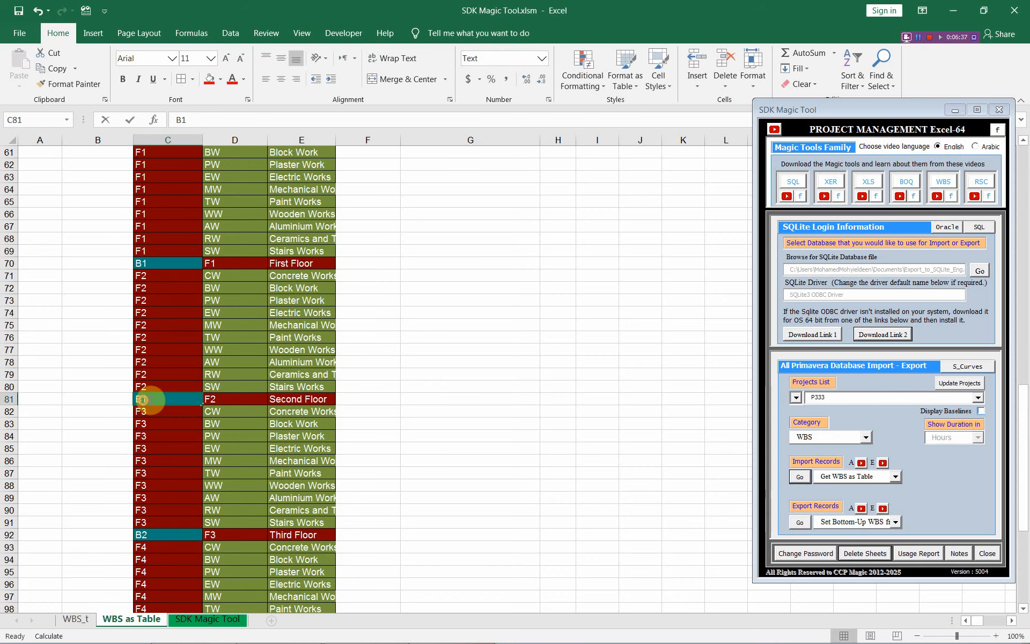
double_click(143, 398)
key(BackSpace)
text(2)
Step: Set the Parent WBS ID of the second building's First Floor row, C70, to B2
scroll(146, 380, up, 4)
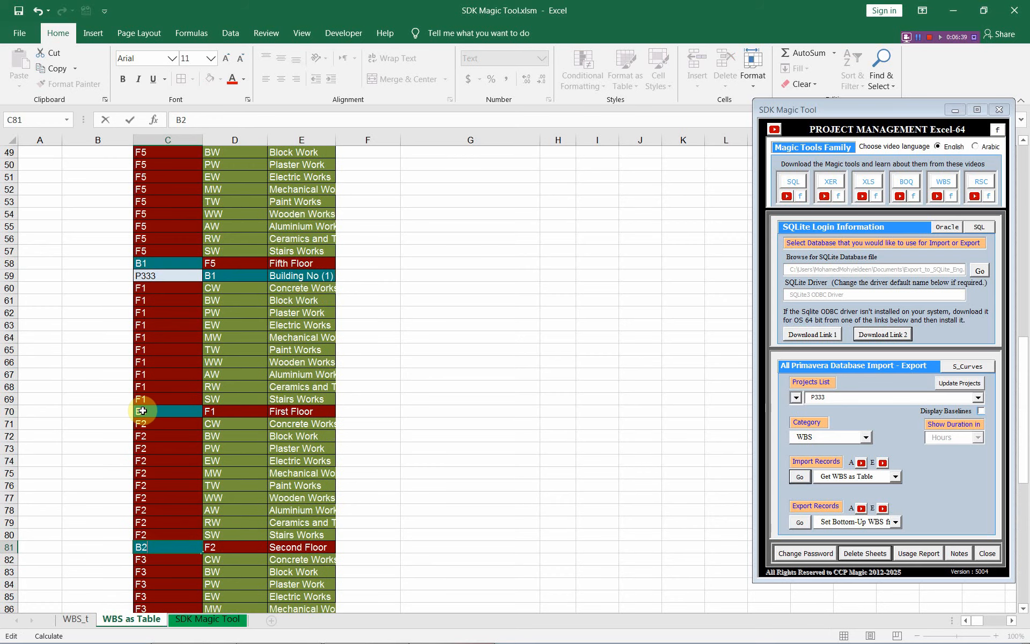
click(142, 411)
double_click(143, 411)
key(BackSpace)
text(2)
click(162, 436)
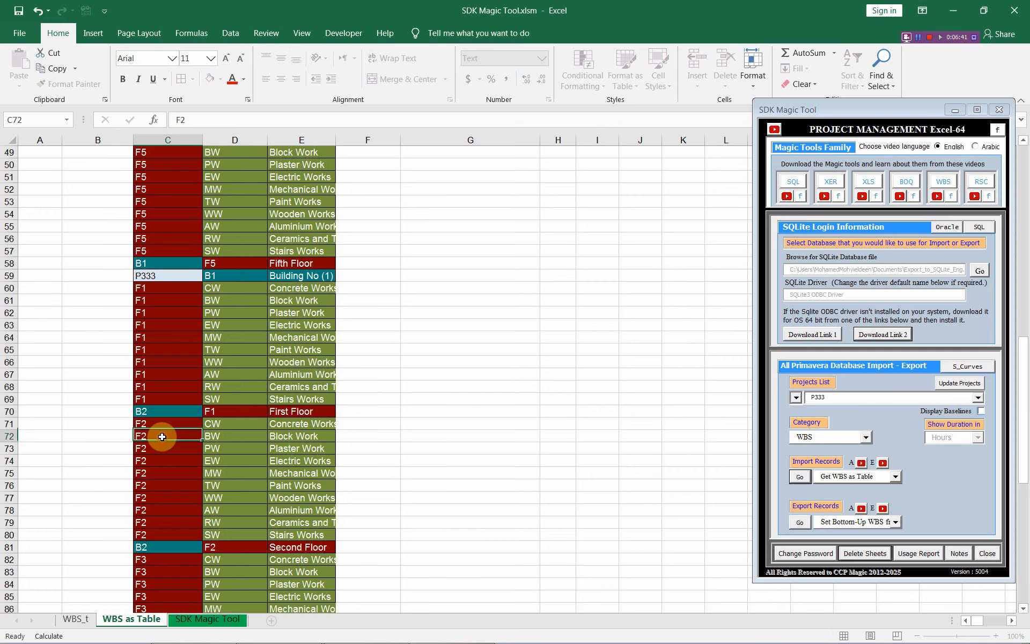
Step: Widen the WBS Name column E so that the full names fit
scroll(162, 403, down, 8)
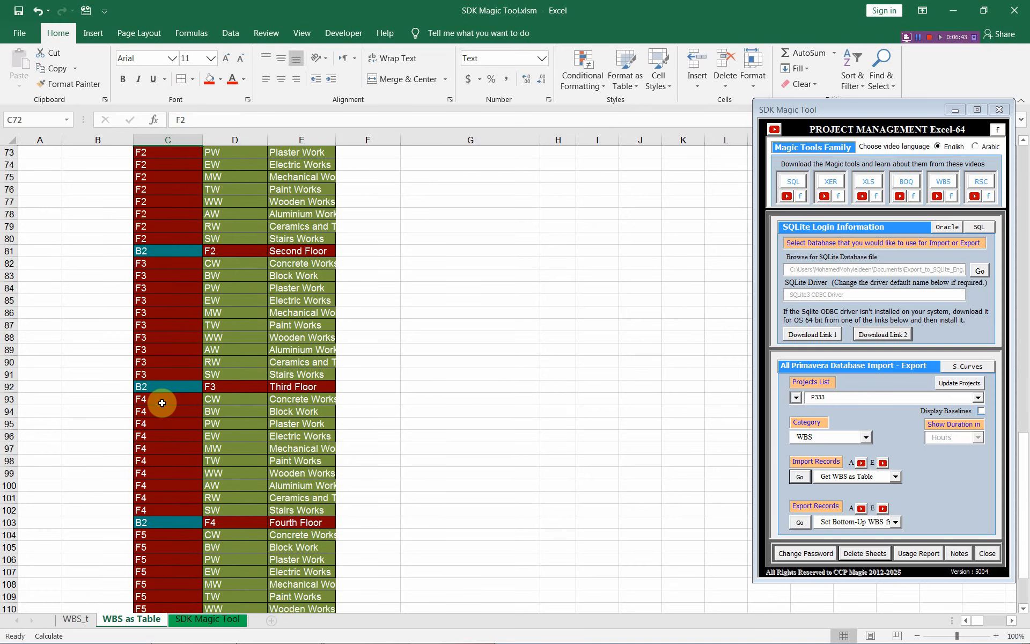
scroll(162, 403, down, 2)
drag(337, 141, 412, 141)
click(346, 188)
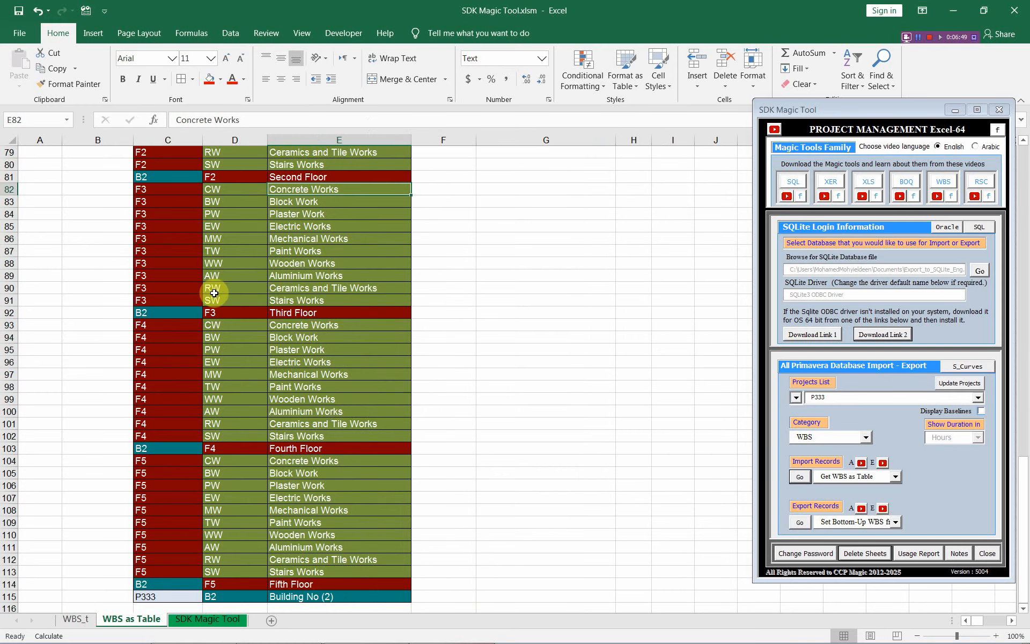
Step: Export the table to project P333 with the Set Bottom-Up WBS option, choosing to continue anyway despite WBS codes with multiple parents
scroll(214, 292, up, 15)
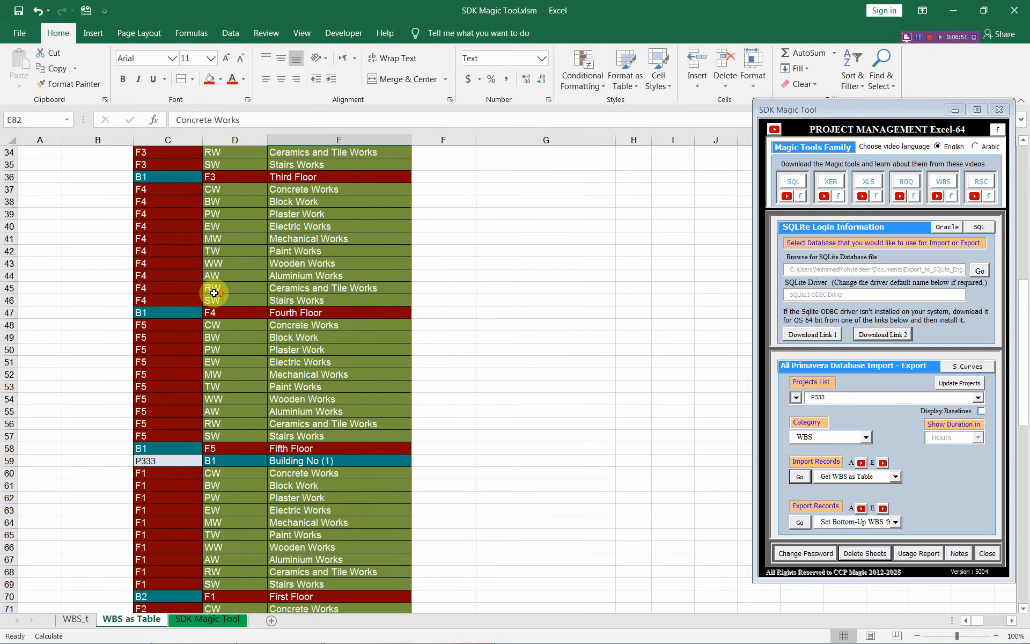
scroll(214, 292, up, 8)
scroll(214, 292, up, 3)
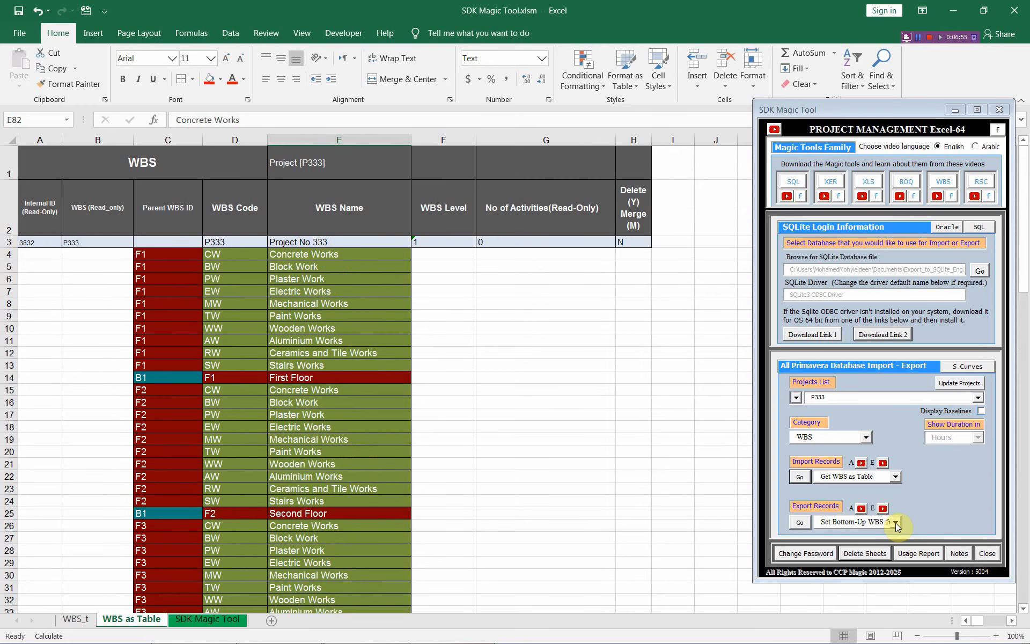
click(800, 523)
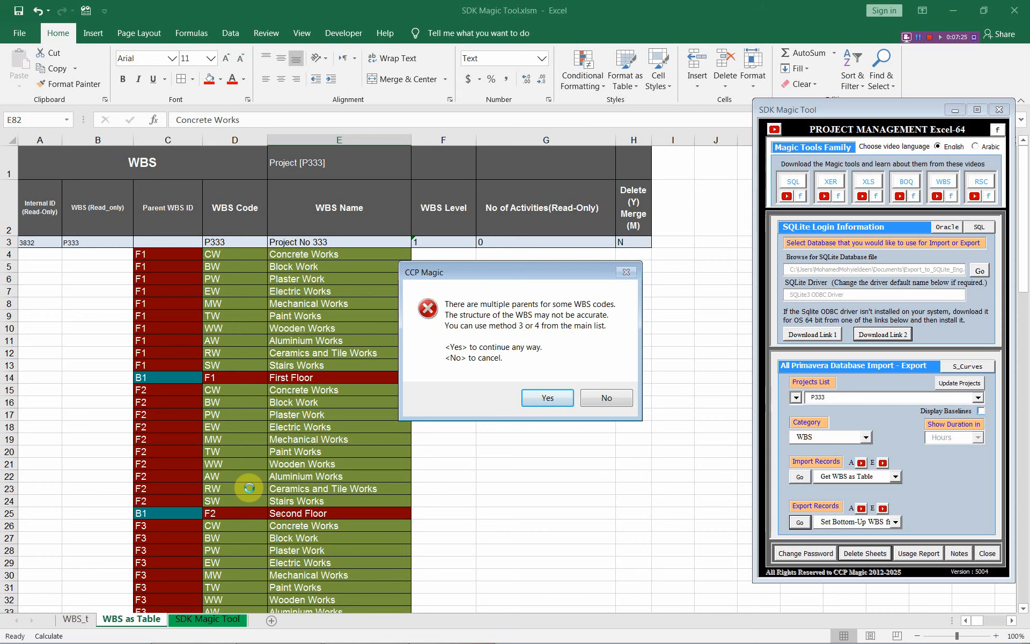
click(548, 400)
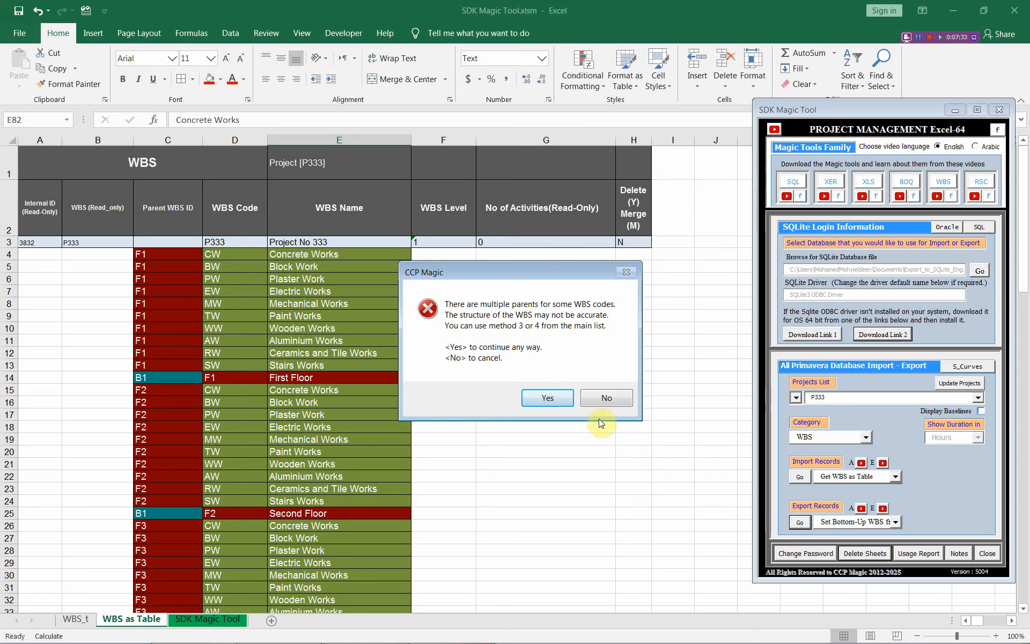
click(548, 400)
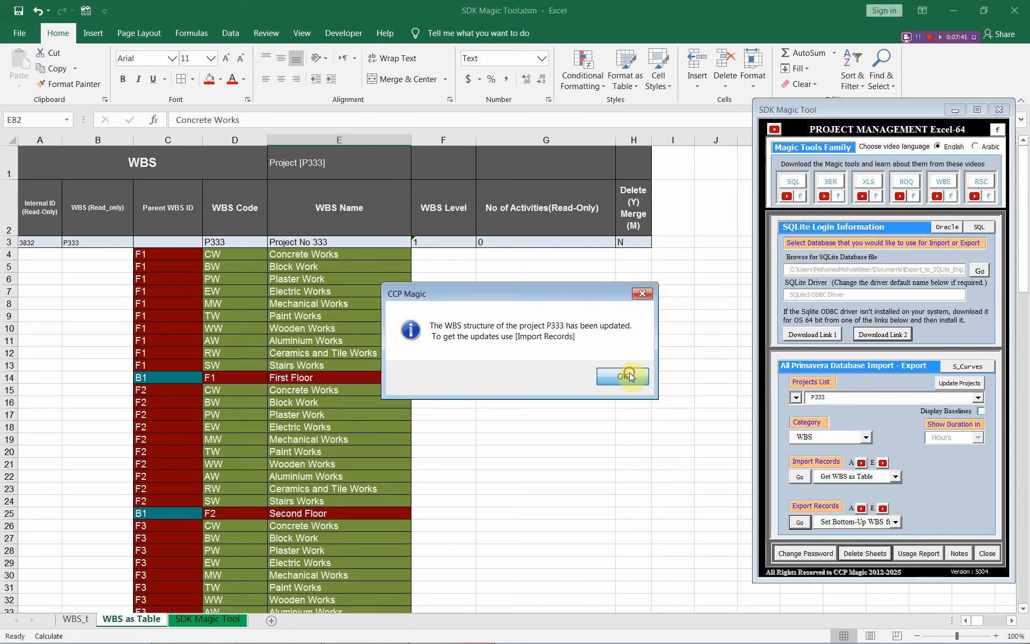
click(627, 376)
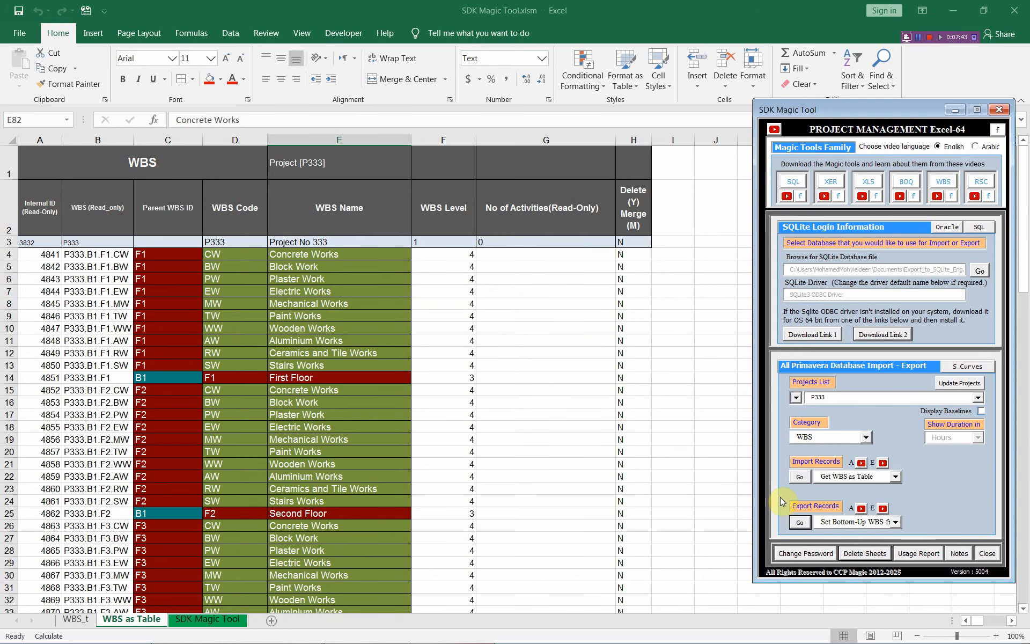
Step: Import the updated WBS of P333 with Get WBS as Table and look through its rows
click(800, 479)
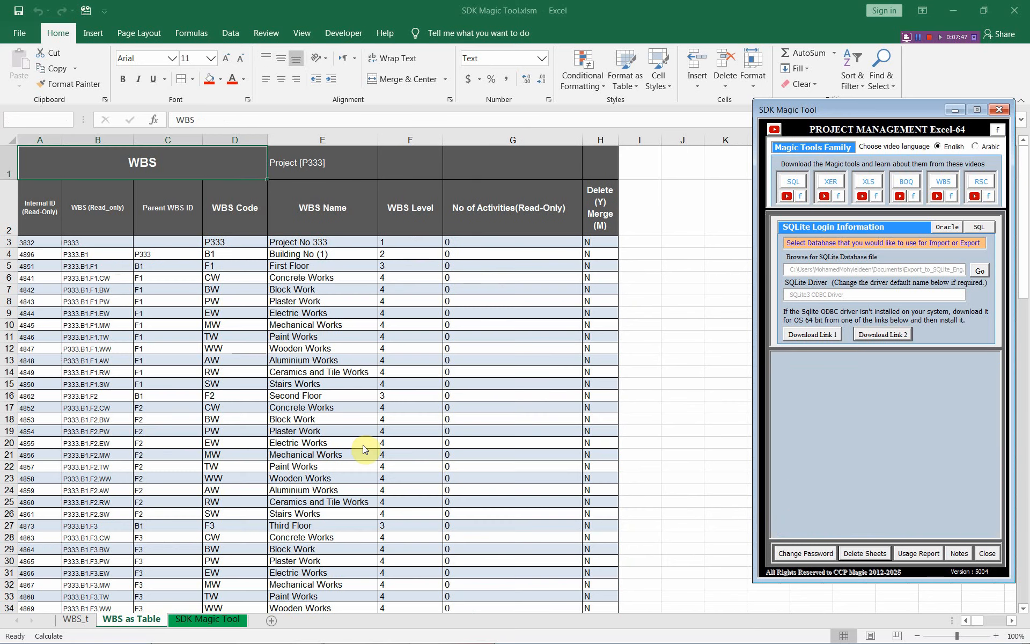
click(36, 164)
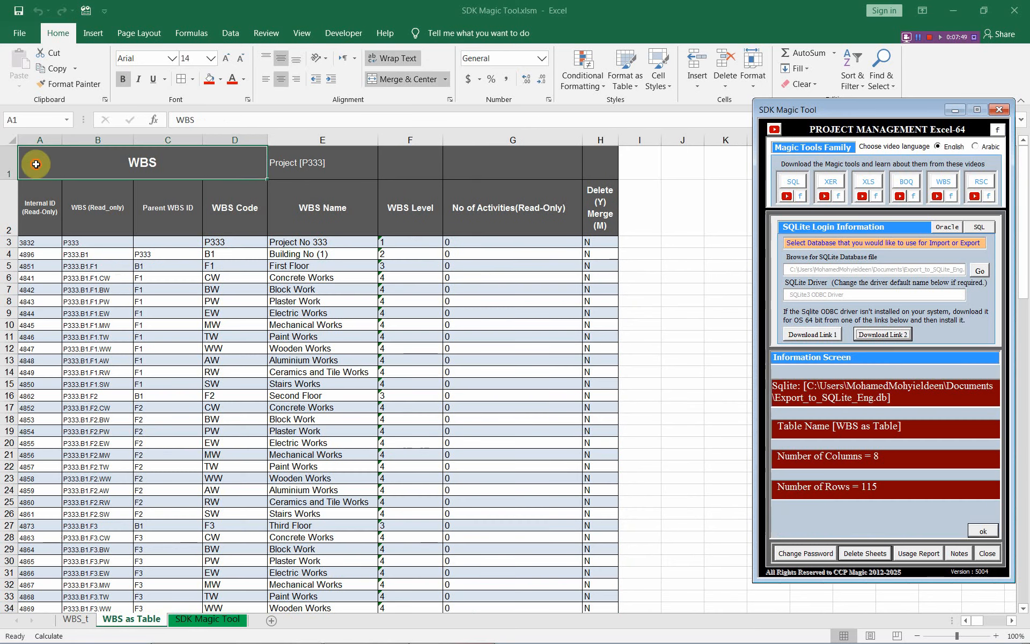
scroll(143, 303, down, 15)
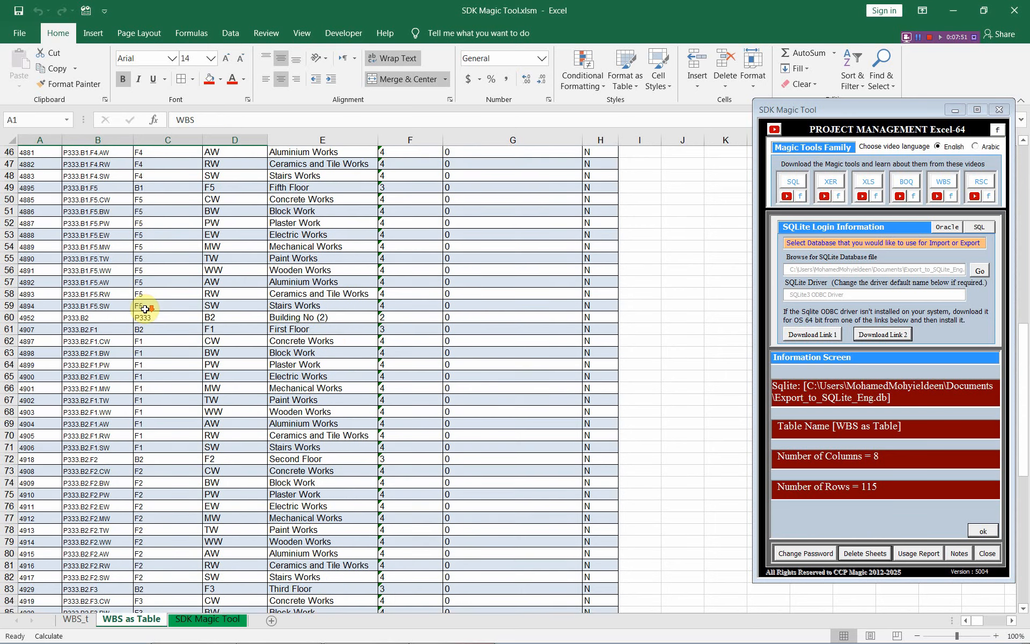
scroll(144, 308, down, 13)
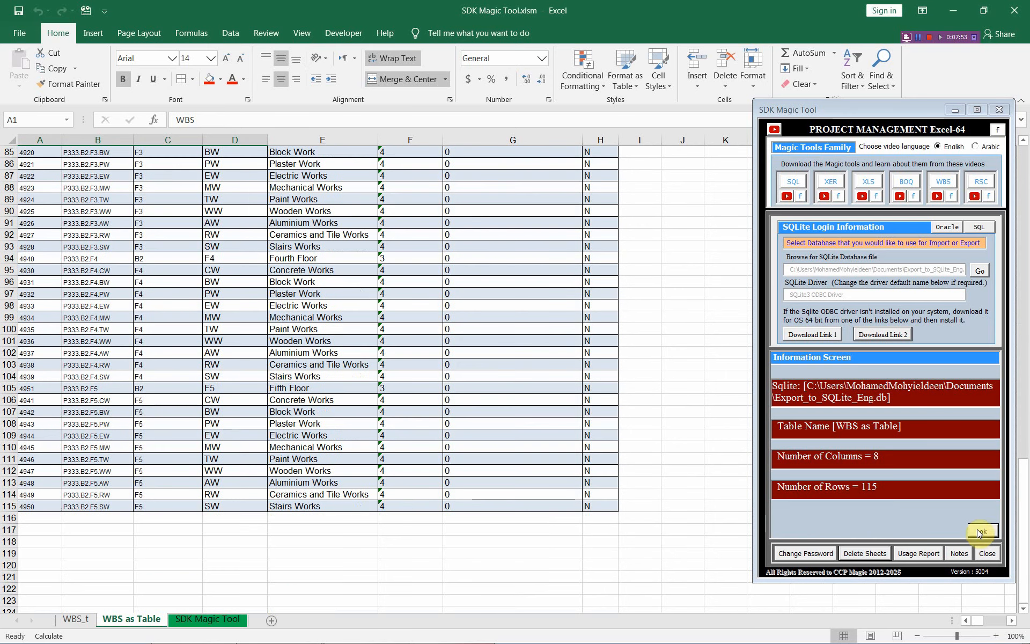
click(980, 531)
Step: Import the WBS of P333 with Get WBS as Table & Chart, and minimize the SDK Magic Tool window
click(896, 476)
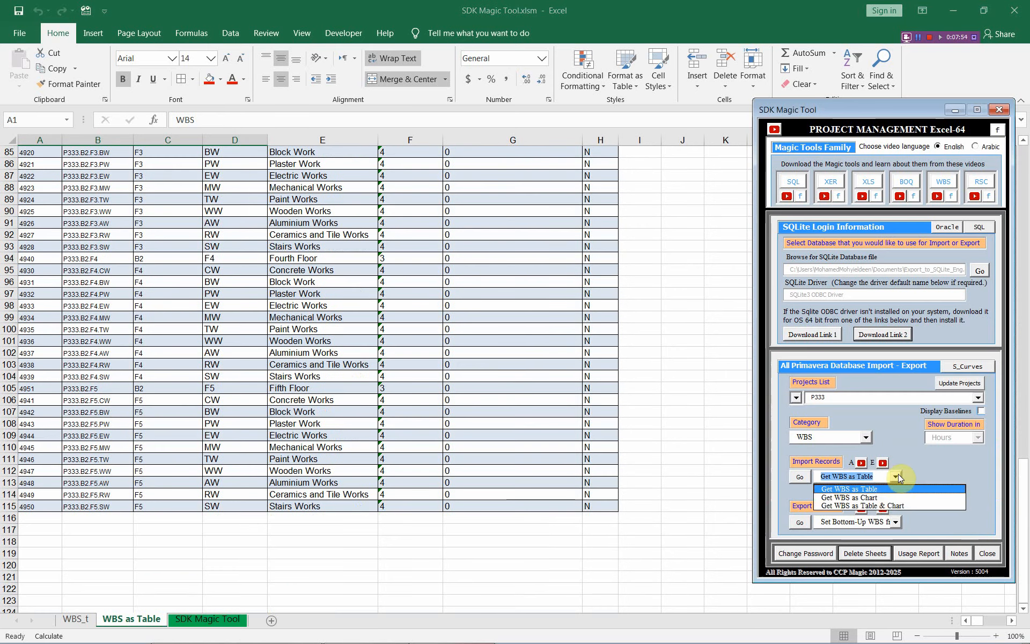
click(891, 504)
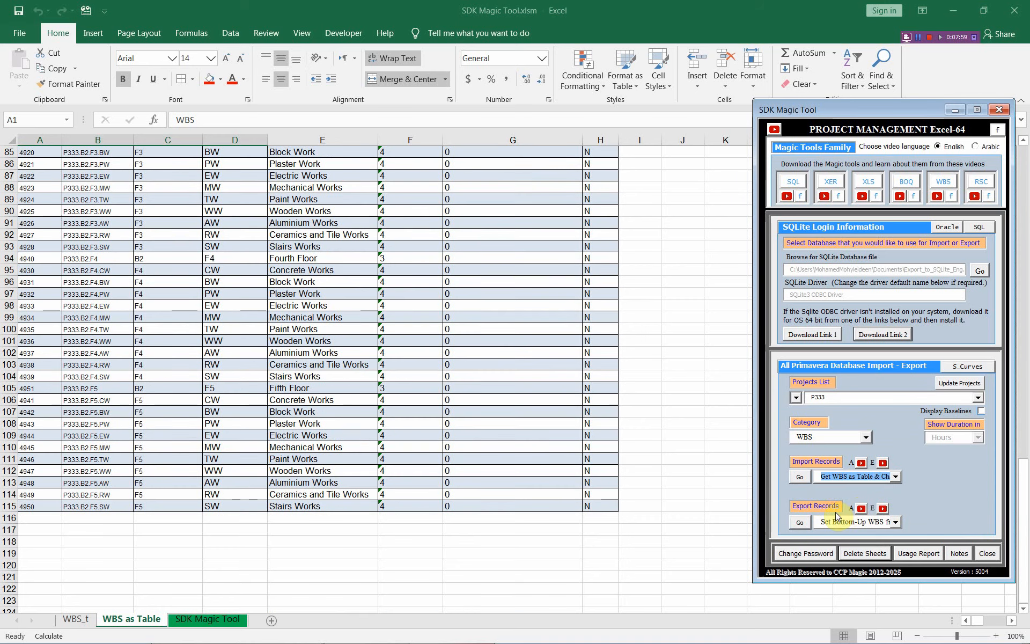
click(799, 481)
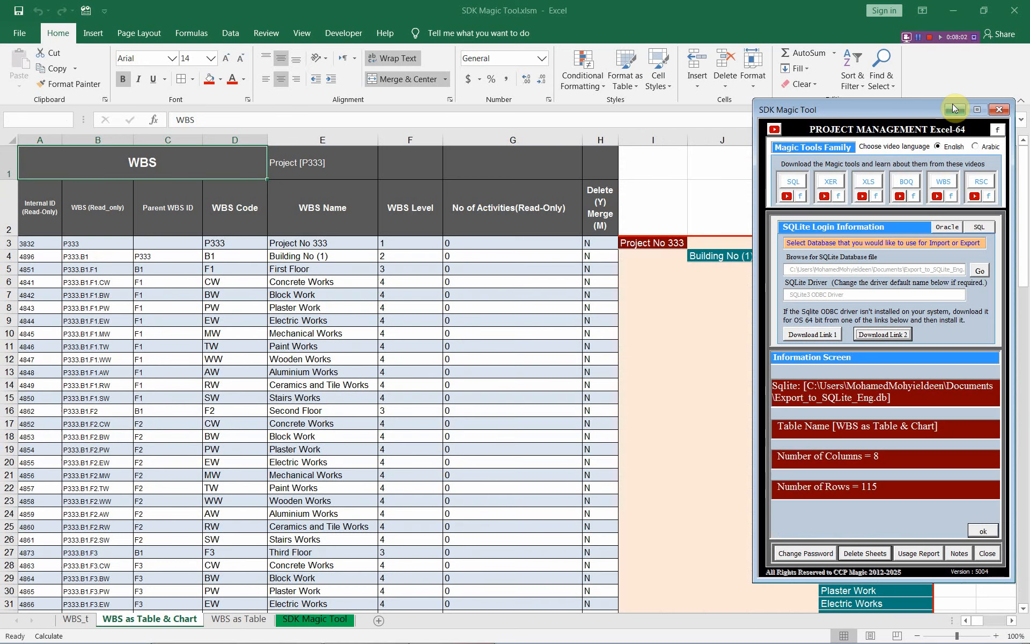
click(953, 109)
Step: Examine the WBS chart from Project No 333 through Building No (1) and Building No (2) down to the last row
click(653, 241)
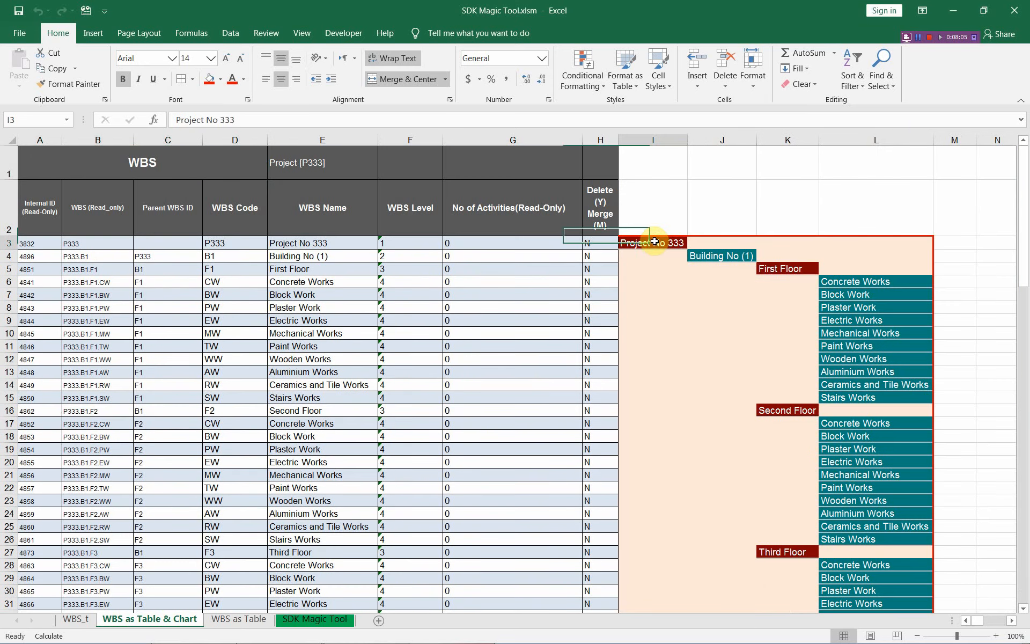
click(737, 256)
scroll(747, 280, down, 6)
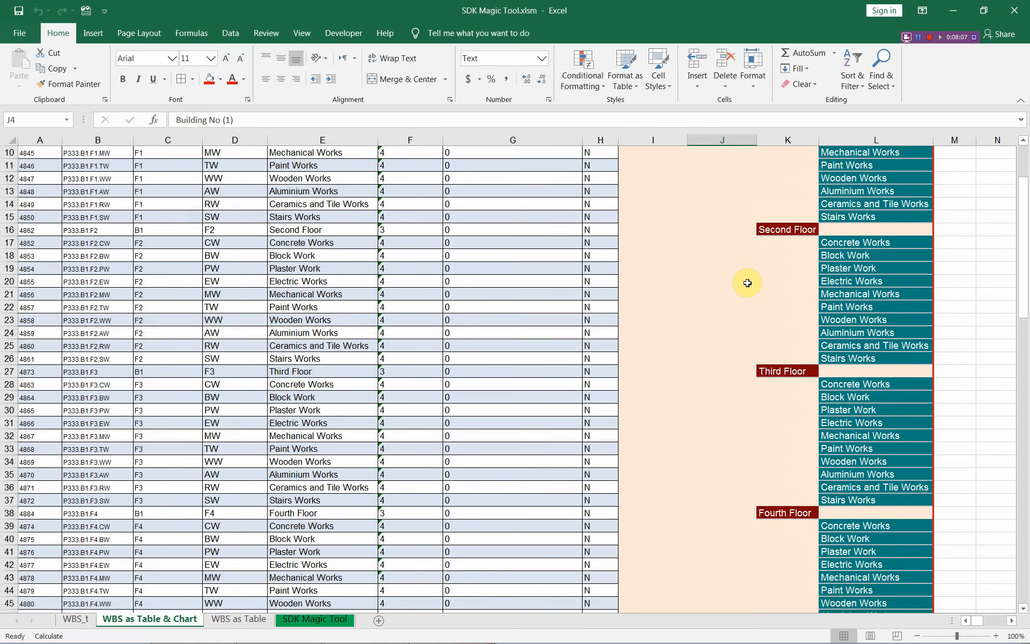
scroll(751, 299, down, 8)
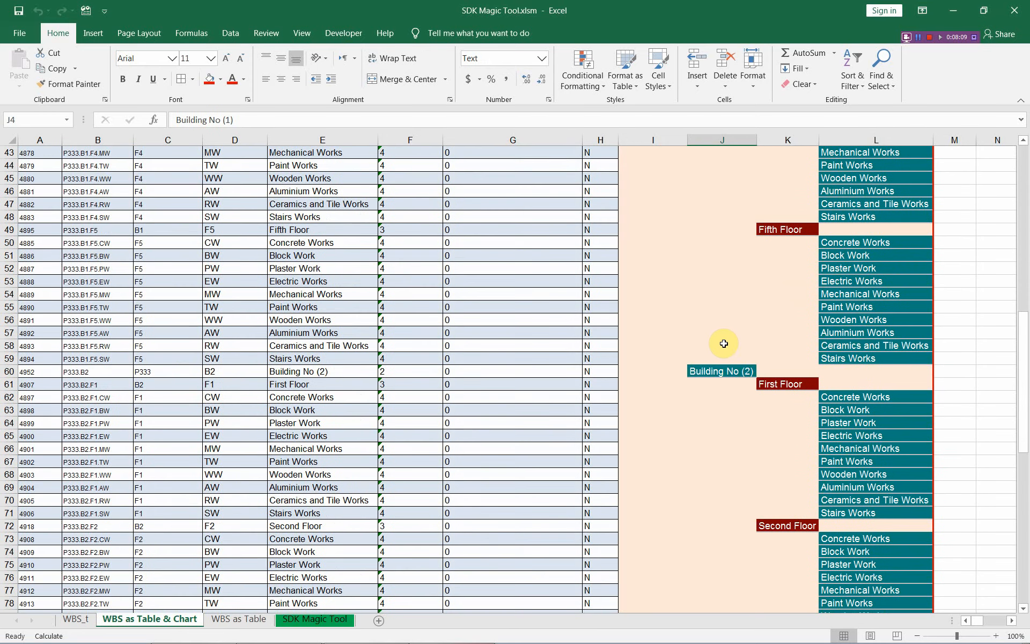
click(724, 370)
scroll(719, 361, down, 14)
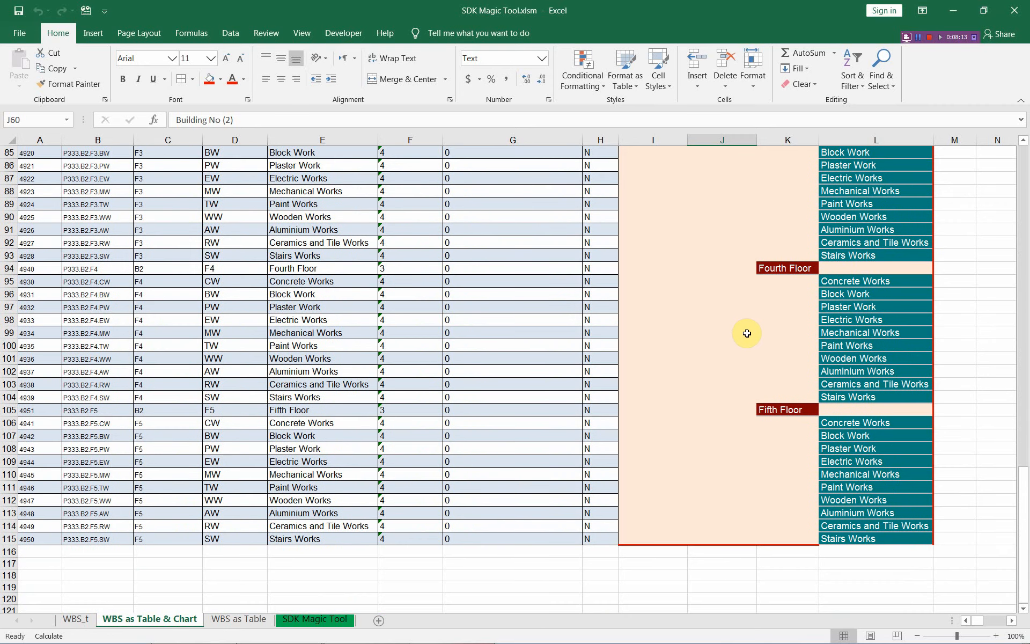
Step: Switch to Primavera P6 and refresh the data in the WBS view of project P333
key(alt+Tab)
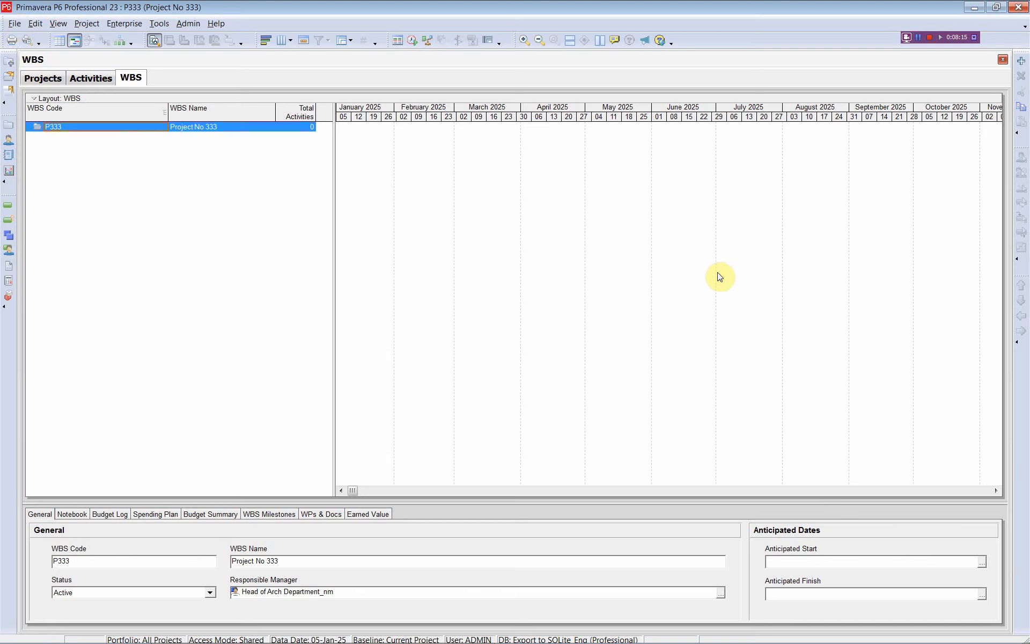
click(15, 24)
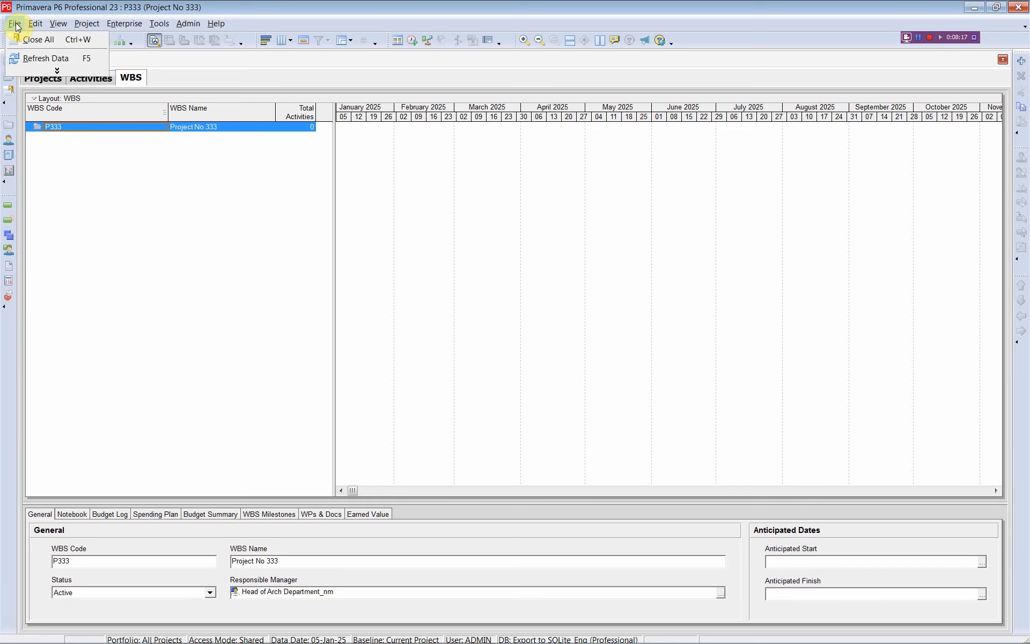
click(37, 58)
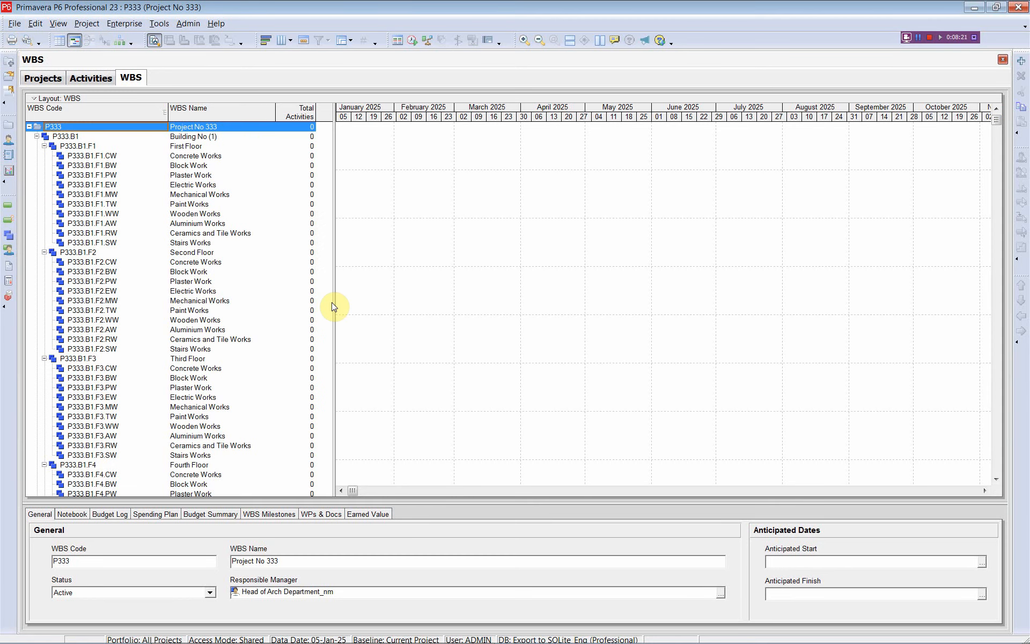
Step: Widen the WBS table area and examine the rows from Building No (1) through the end of Building No (2)
drag(333, 301, 438, 298)
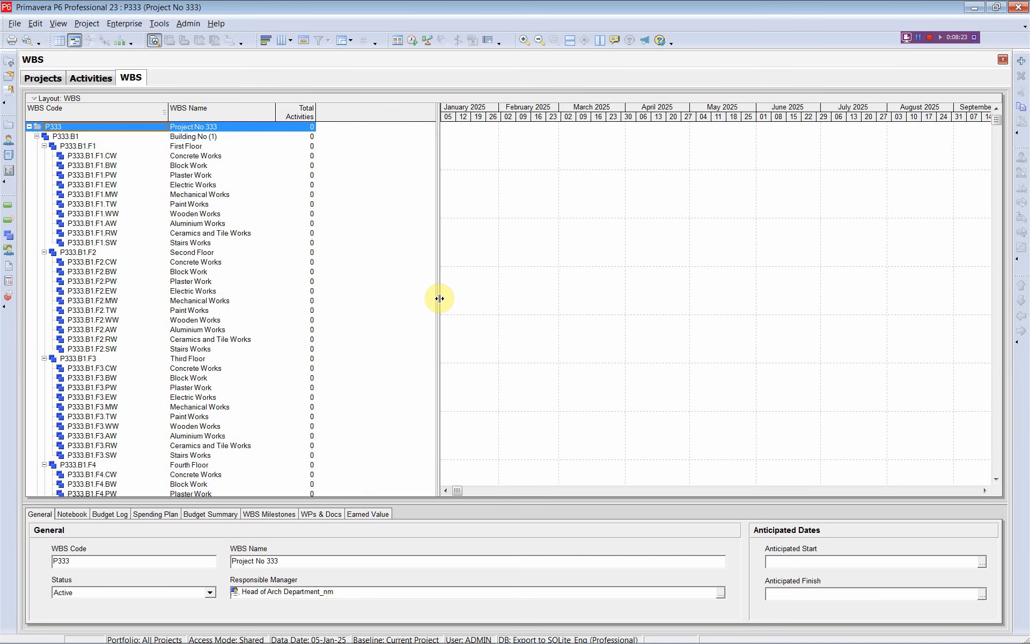
click(65, 136)
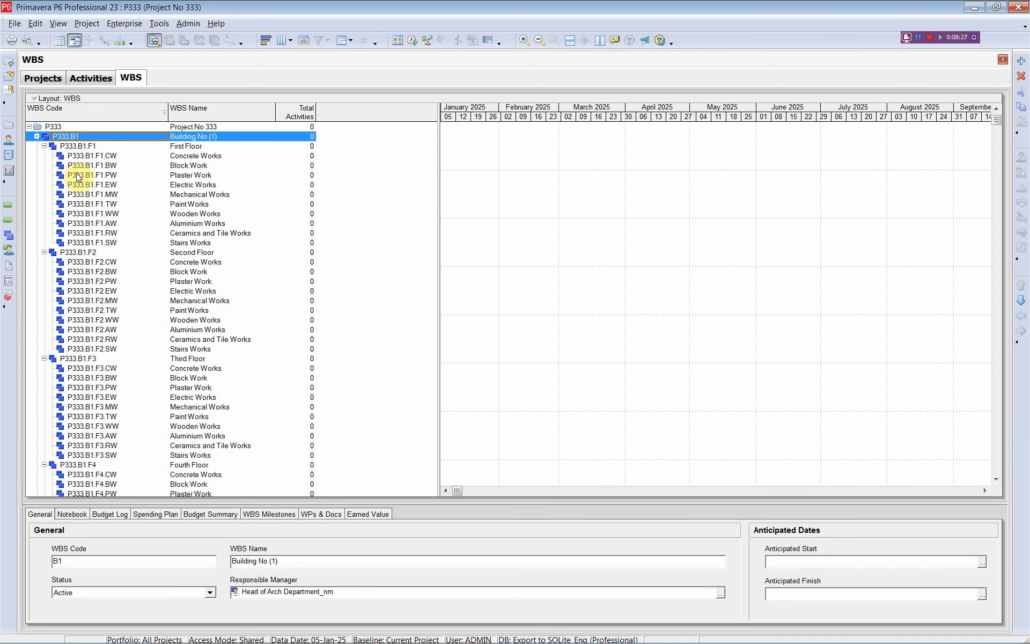
scroll(81, 182, down, 1)
scroll(85, 184, down, 8)
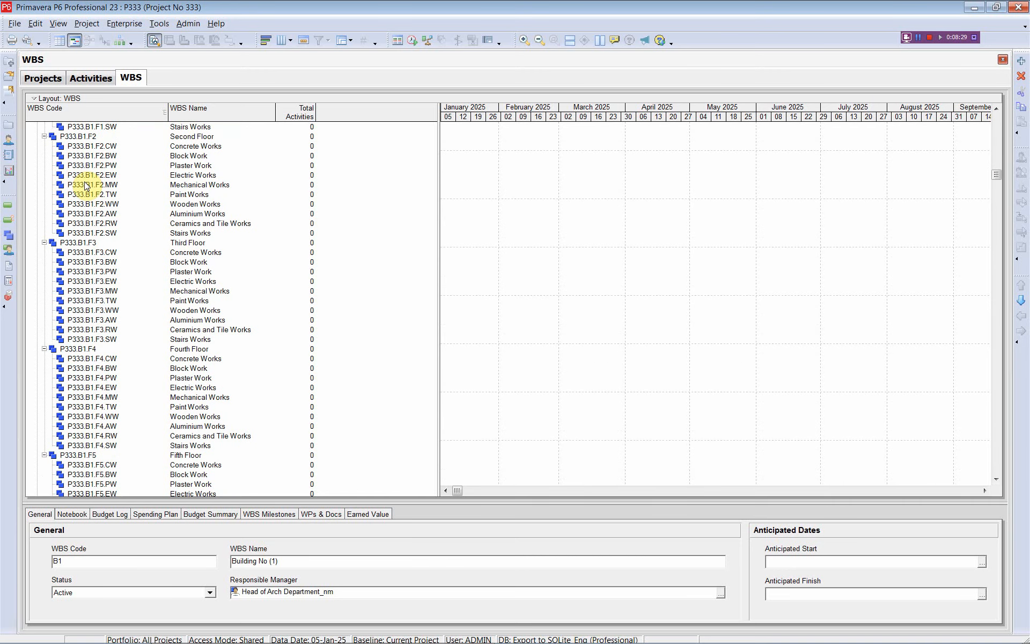
scroll(85, 185, down, 5)
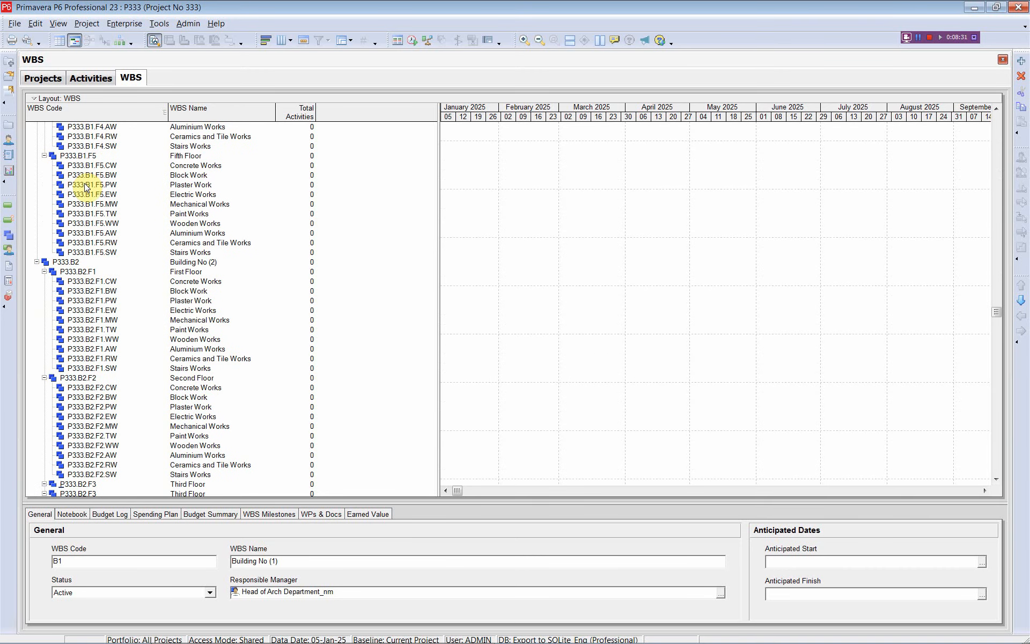
click(73, 263)
scroll(73, 266, down, 7)
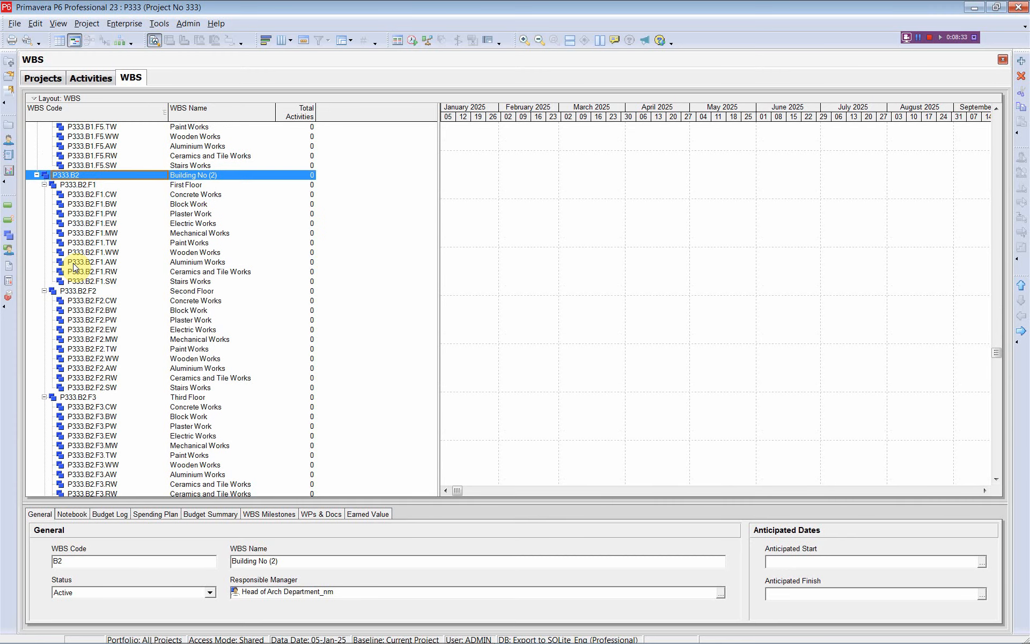
scroll(73, 269, down, 4)
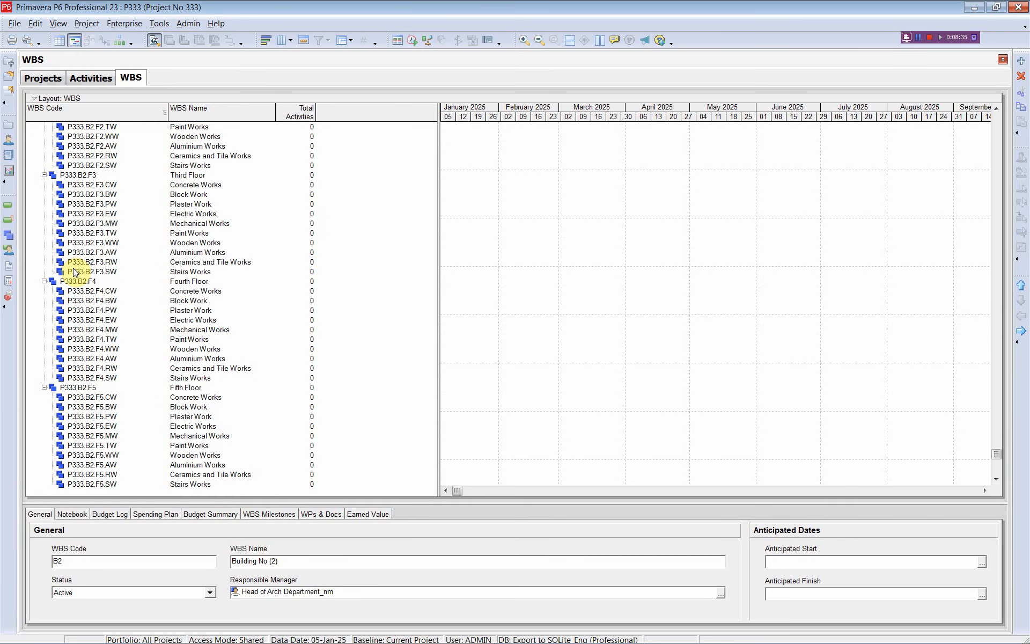
Step: Switch back to the SDK Magic Tool workbook in Excel, dismiss the import information screen, and minimize the SDK Magic Tool window
key(alt+Tab)
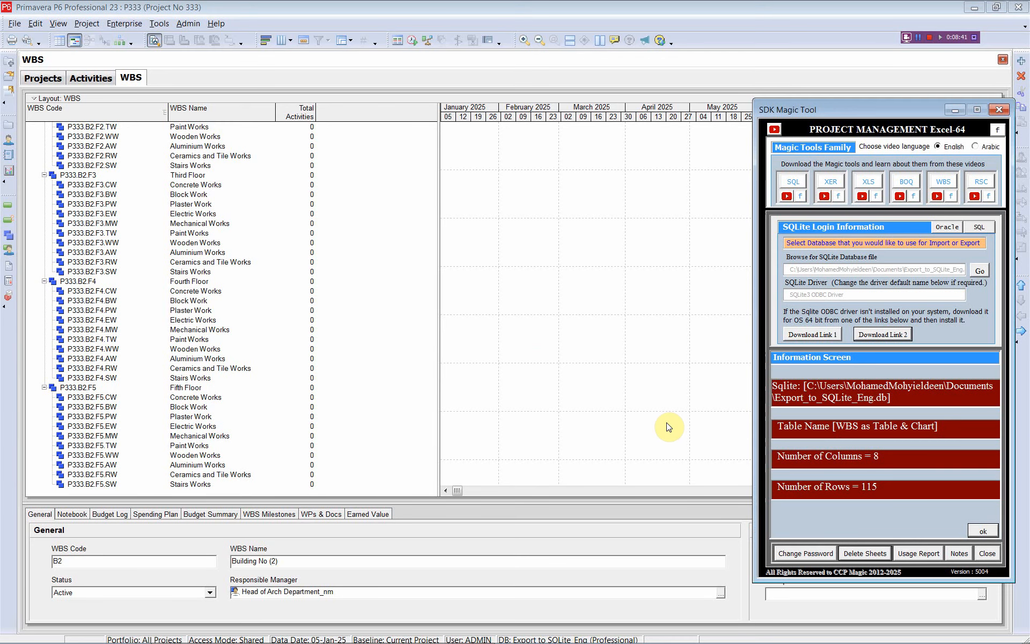
key(alt+Tab)
key(Tab)
key(Tab)
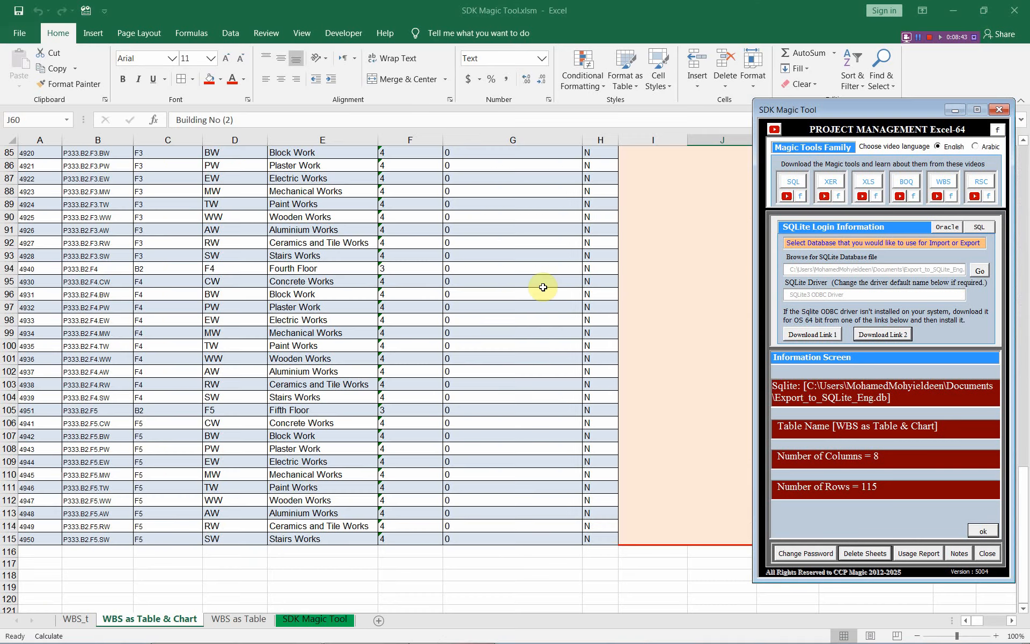
click(985, 531)
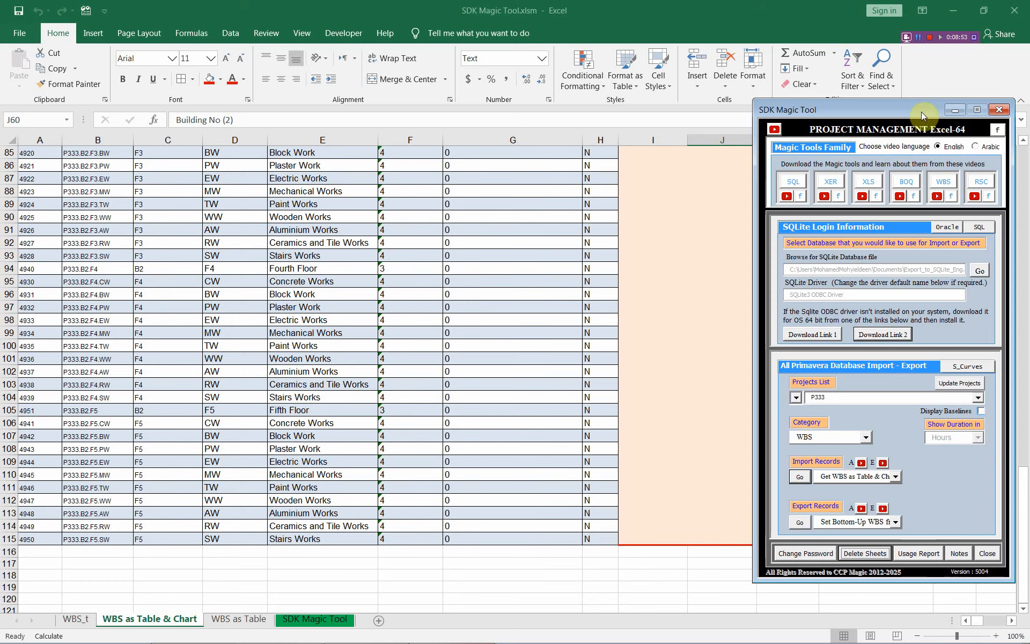
click(956, 110)
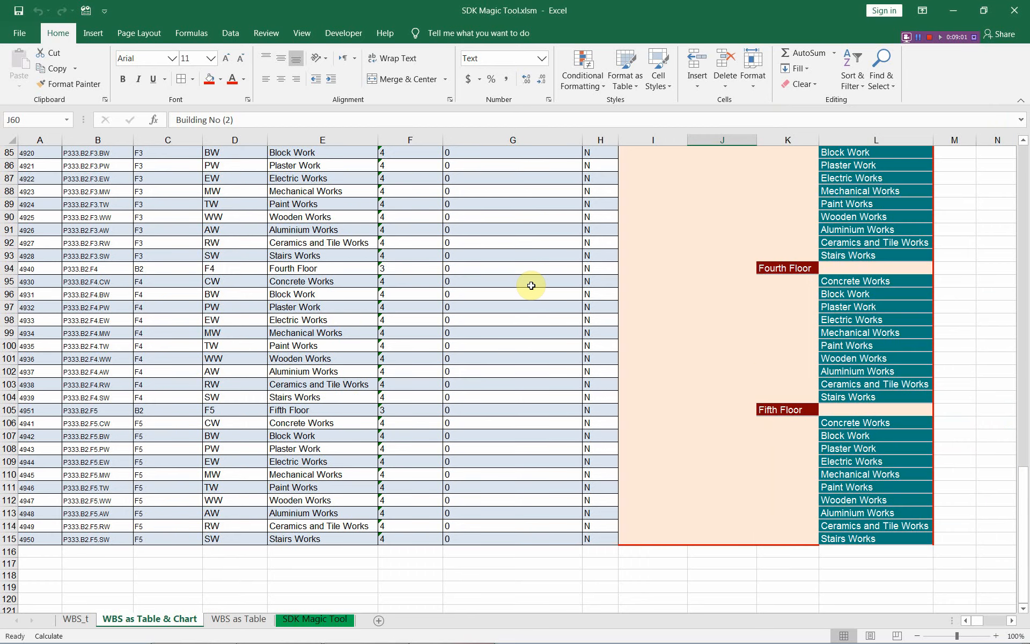
Step: Mark the Building No (2) row for deletion by entering y in its Delete/Merge cell, H60
scroll(531, 286, up, 20)
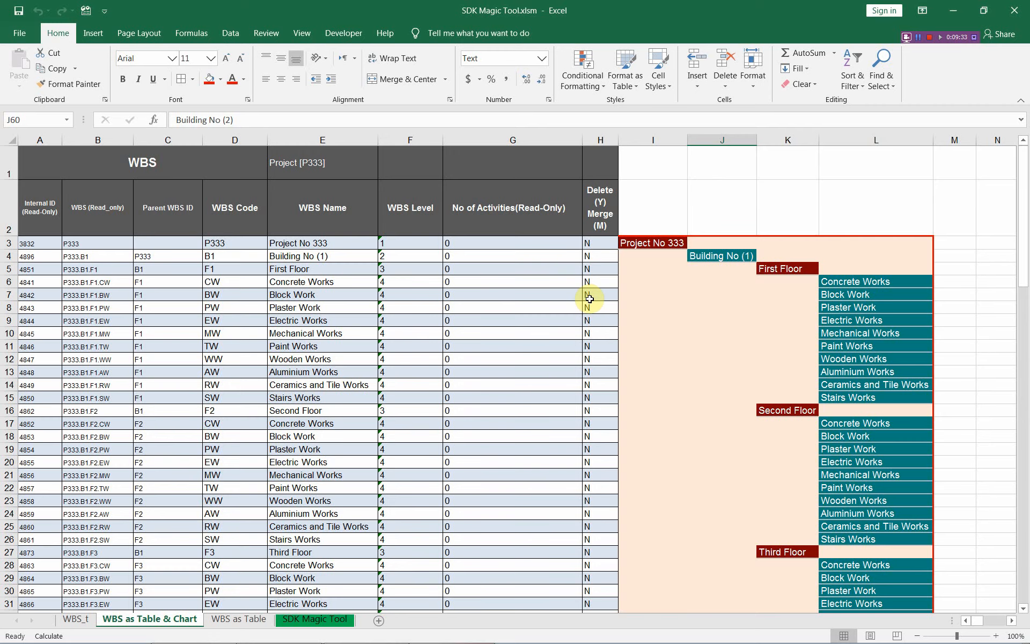
scroll(589, 299, down, 7)
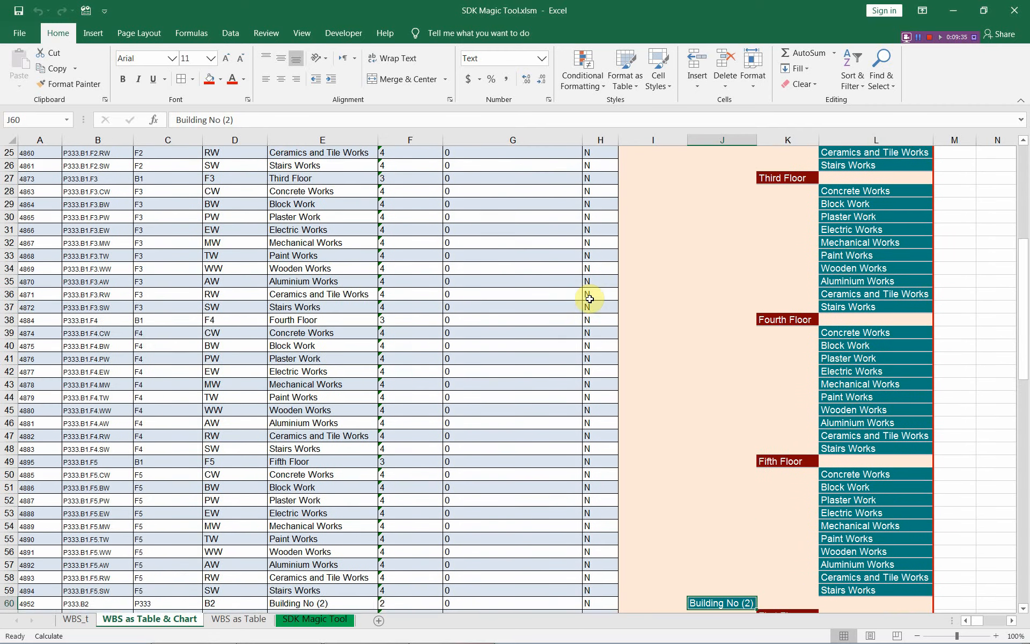
scroll(590, 299, down, 3)
scroll(590, 299, down, 2)
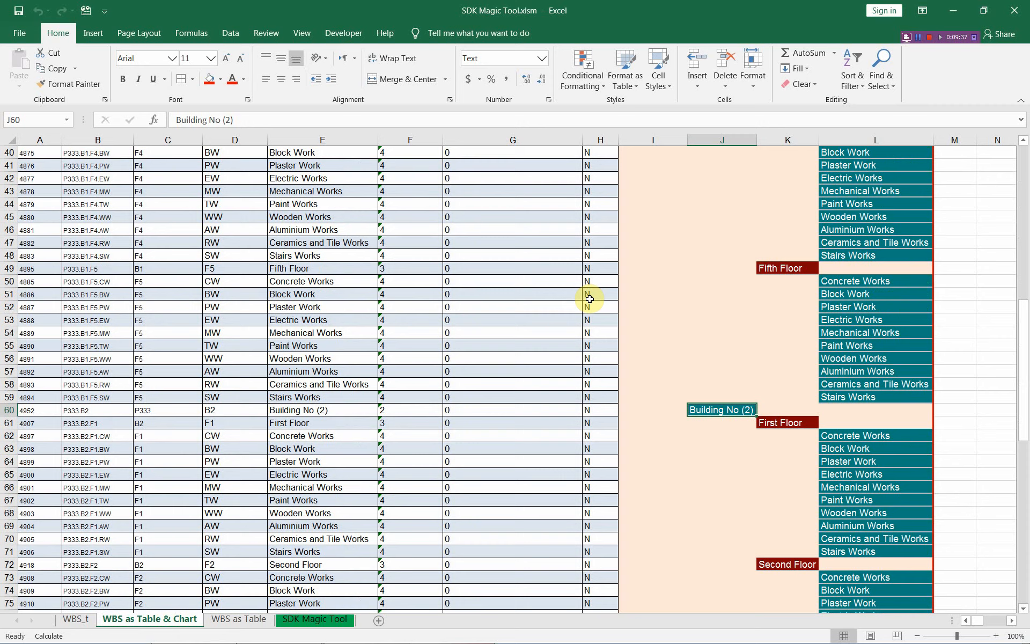
click(594, 410)
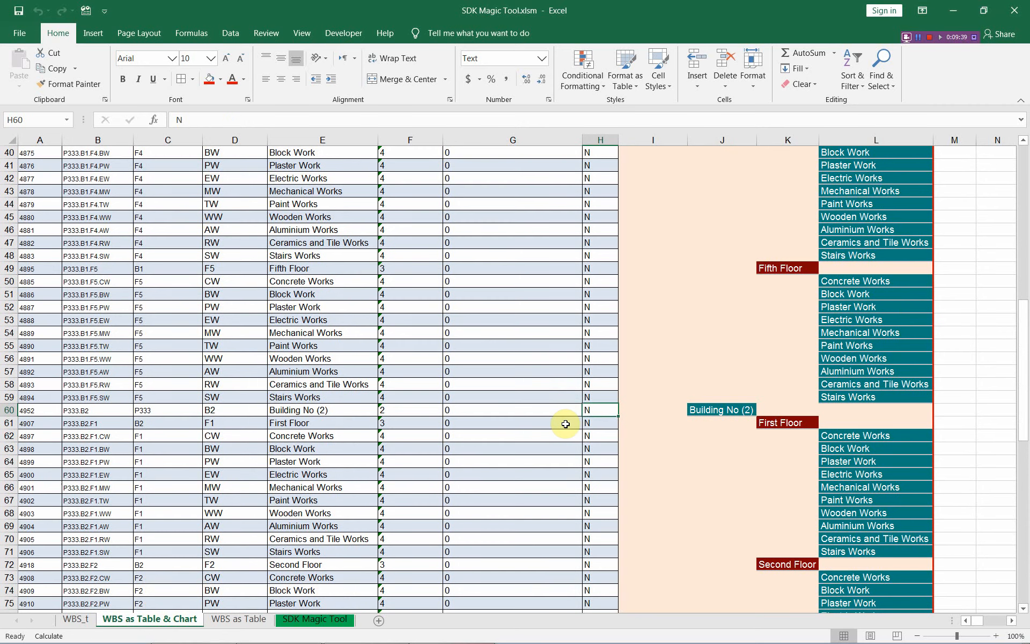
text(y)
key(Return)
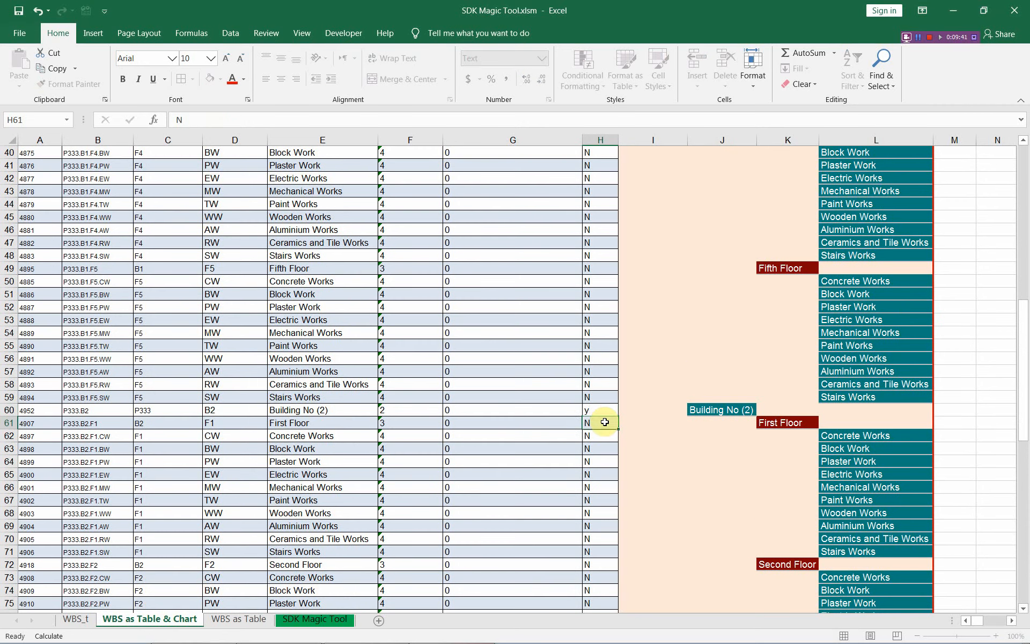
scroll(604, 420, down, 1)
click(604, 369)
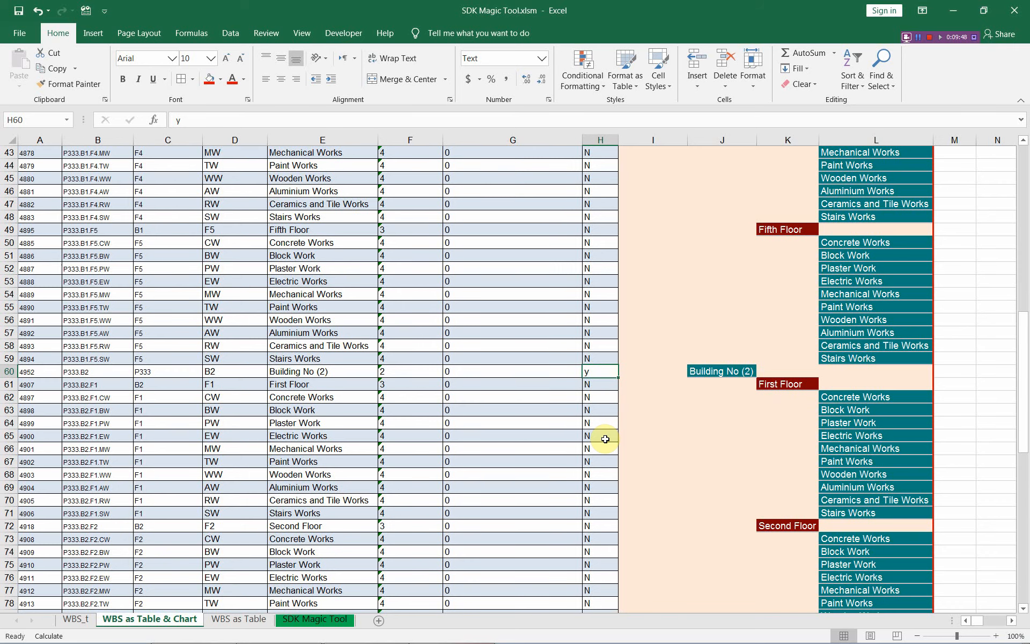
Step: Reopen SDK Magic Tool and export the WBS of P333 with Set WBS from Table and Chart
right_click(983, 501)
click(923, 495)
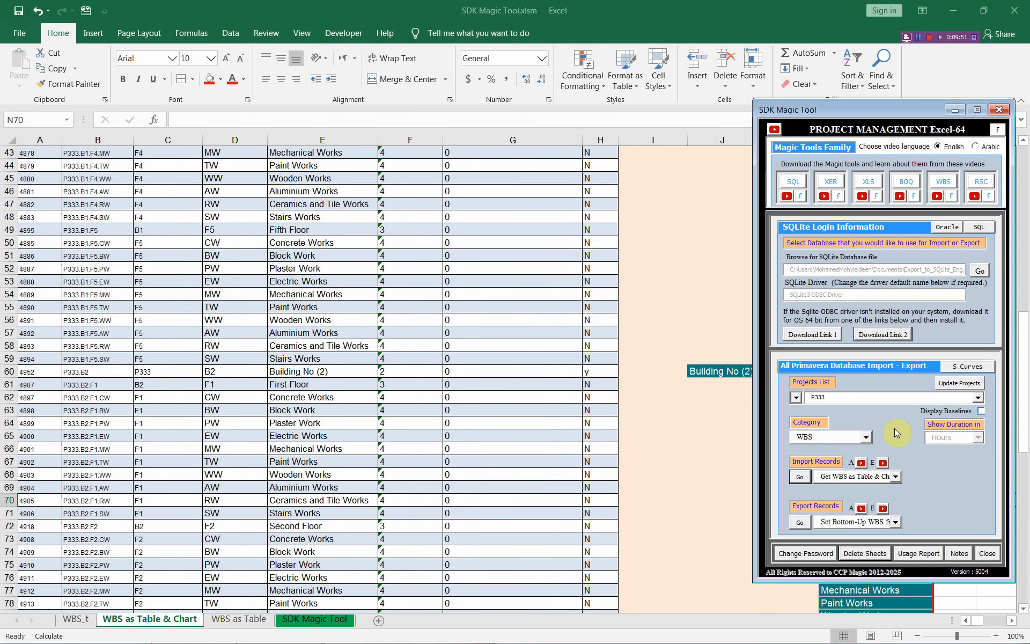
click(896, 523)
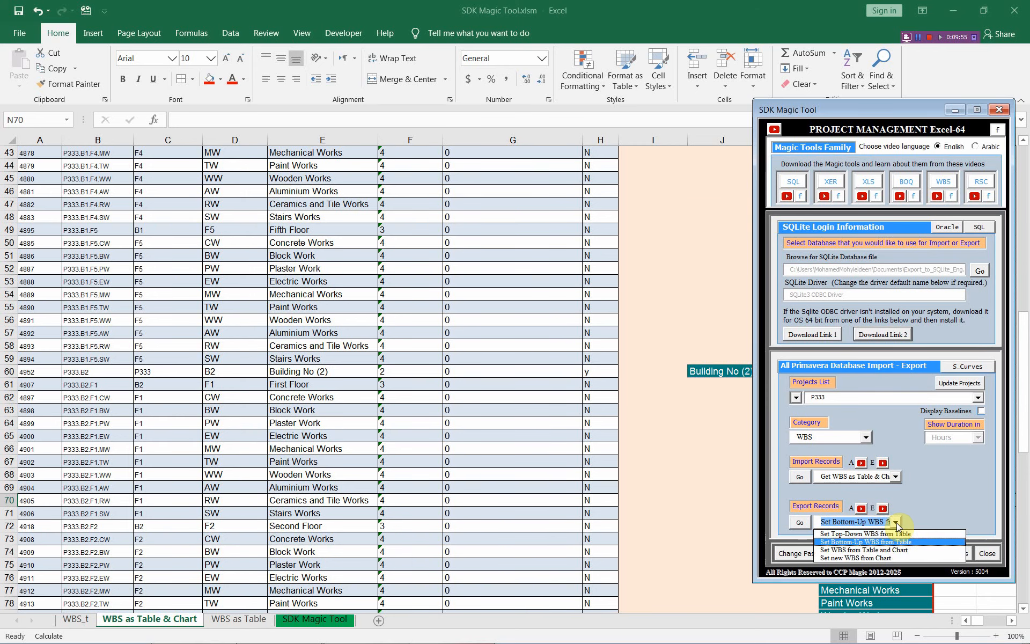
click(908, 550)
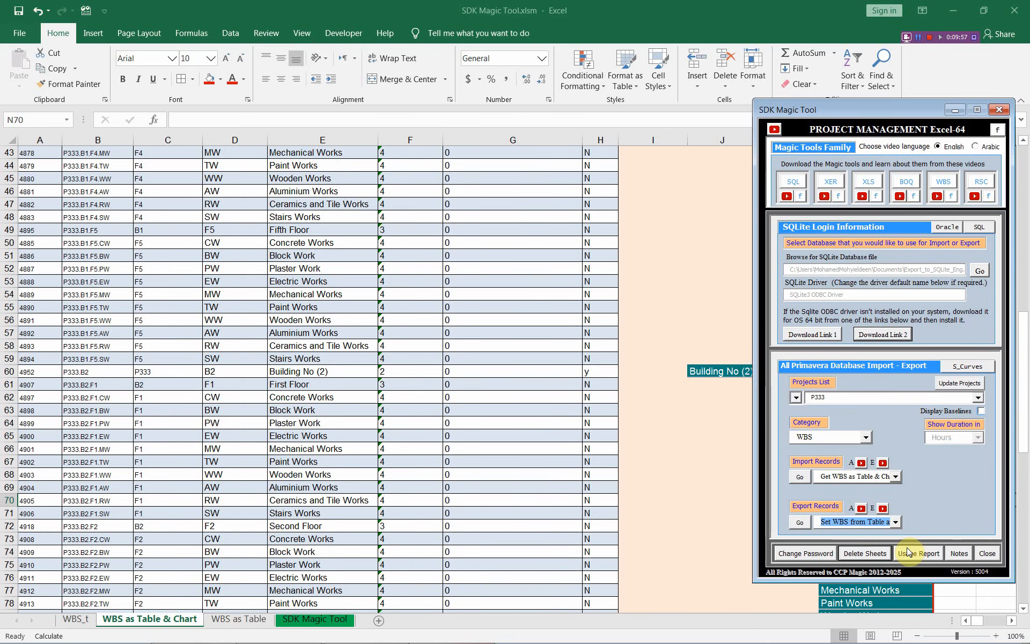
click(799, 523)
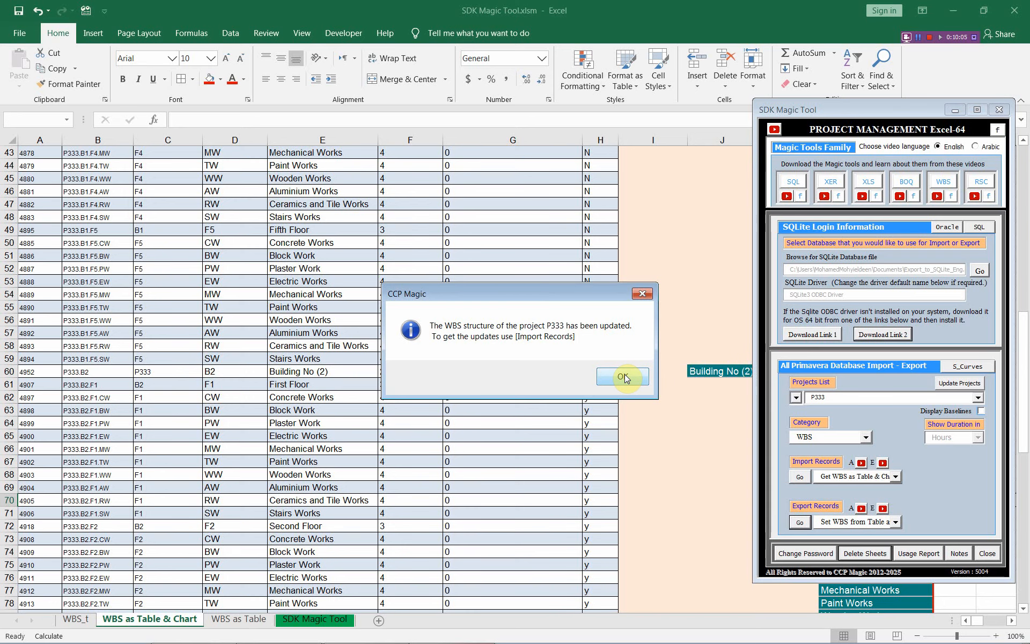
click(624, 376)
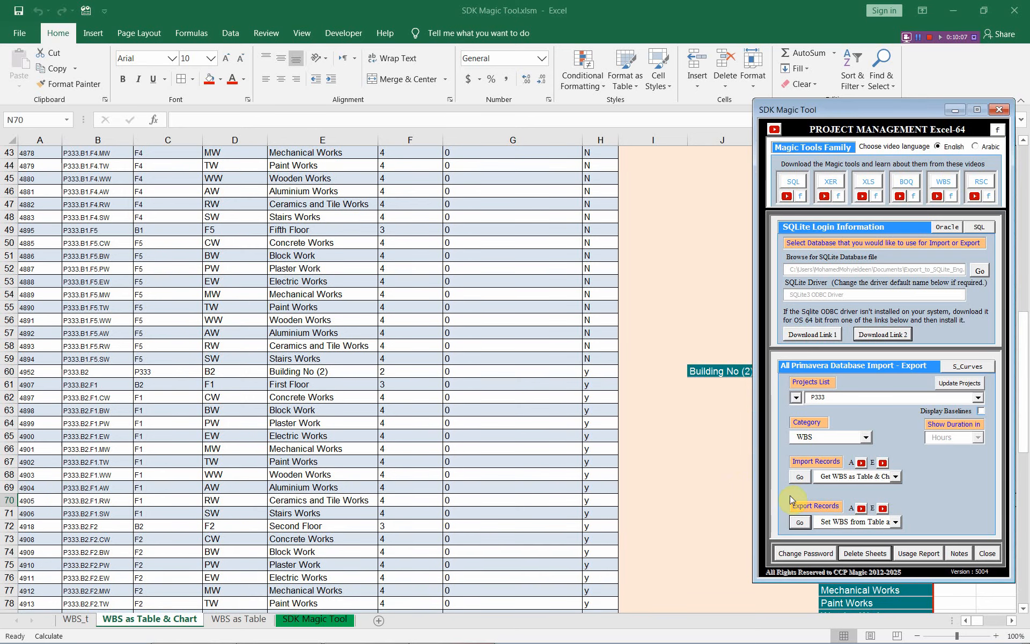
Step: Import the WBS of P333 with Get WBS as Table & Chart and look through the rows down to the end
click(799, 476)
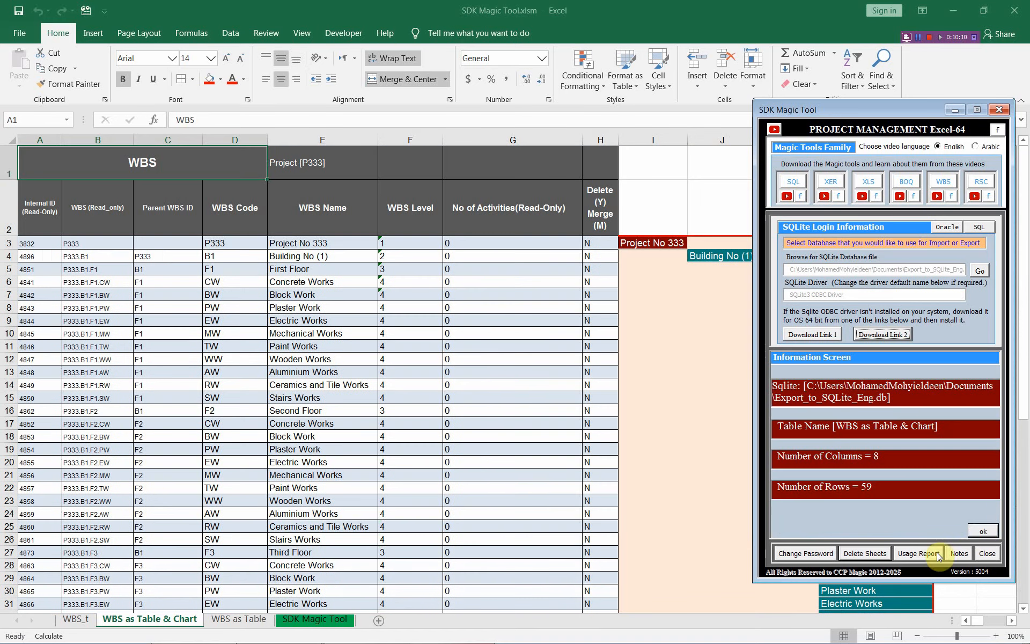
click(981, 533)
click(955, 109)
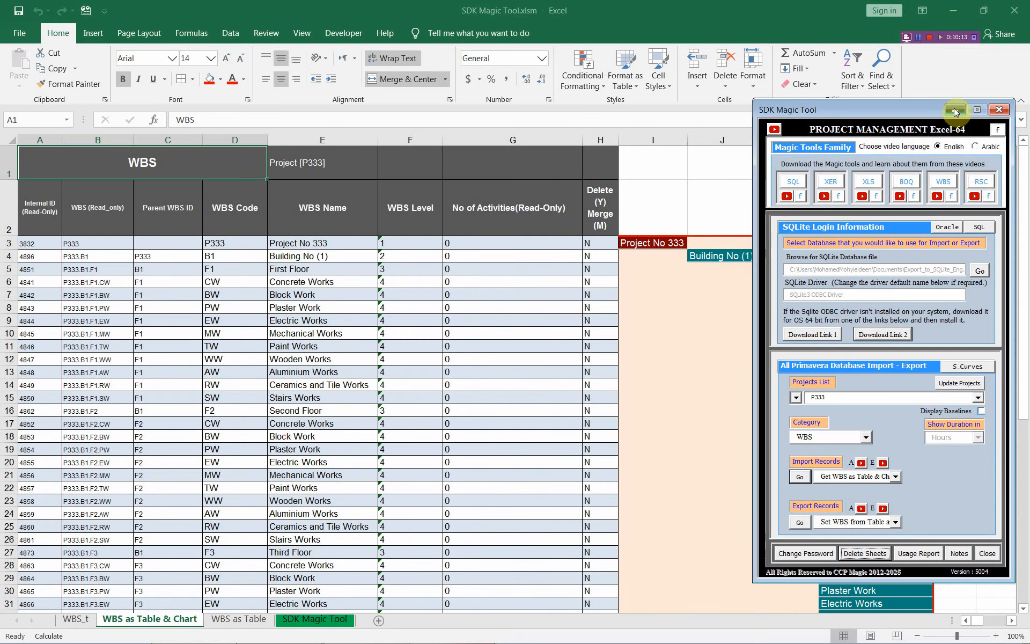
click(612, 238)
scroll(601, 311, down, 9)
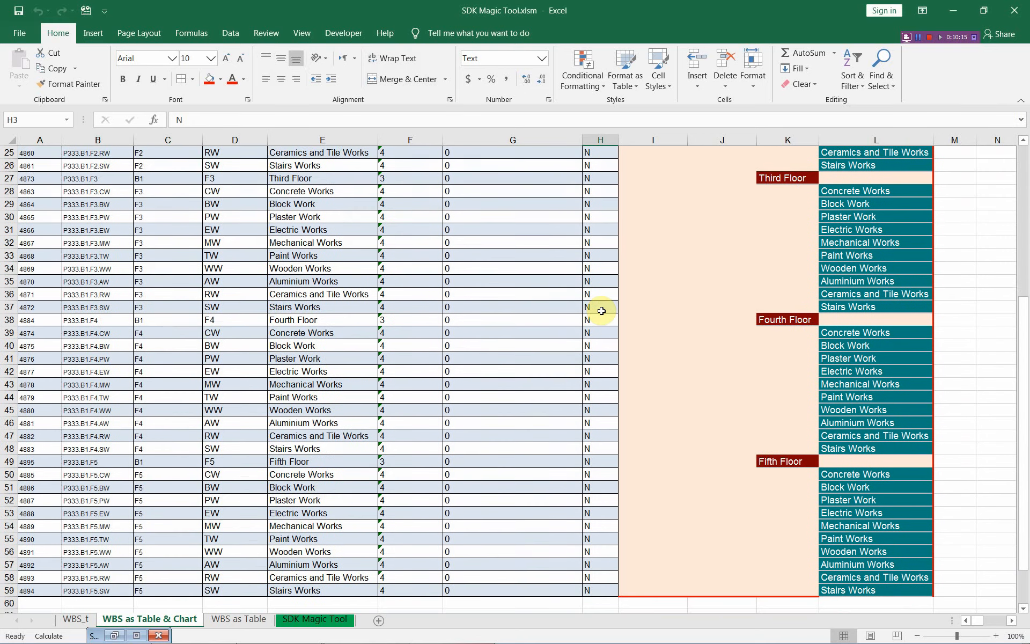
scroll(602, 311, up, 5)
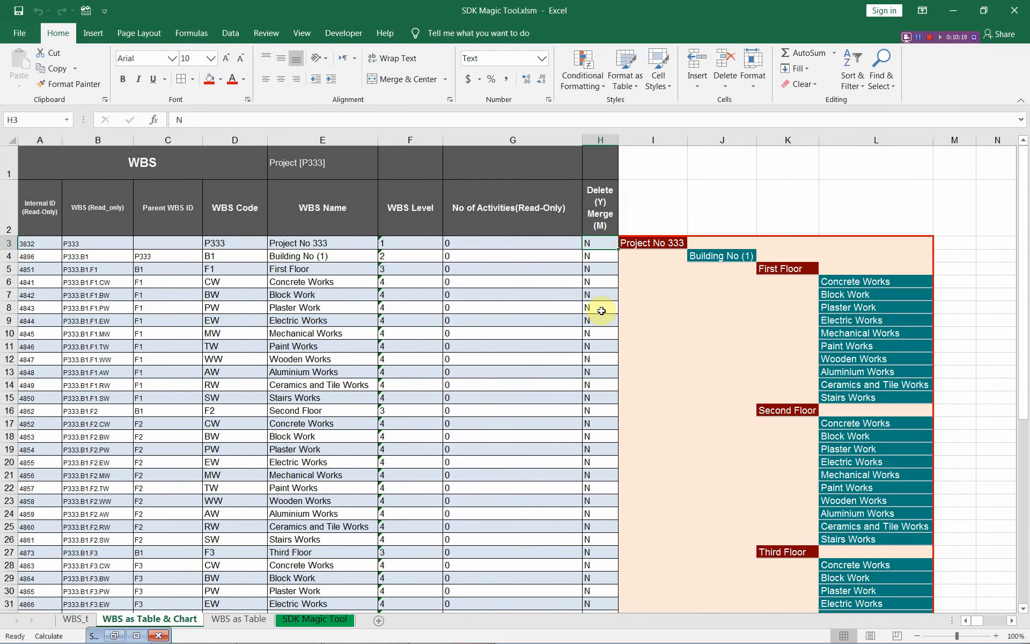
Step: Switch to Primavera P6, refresh the data of project P333, and check its WBS rows down to the last one
key(alt+Tab)
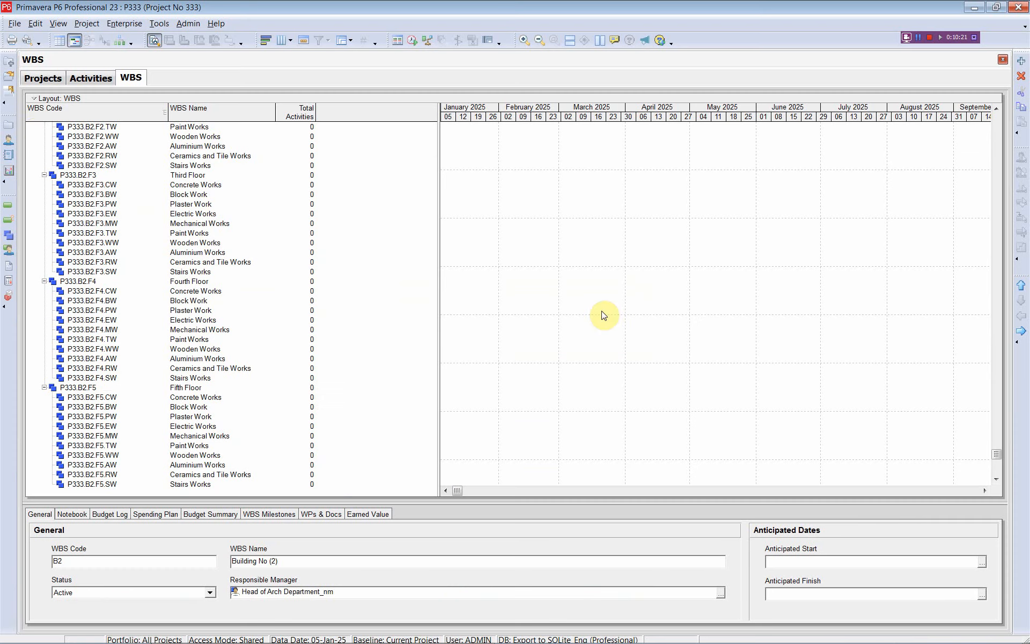
click(14, 25)
click(41, 59)
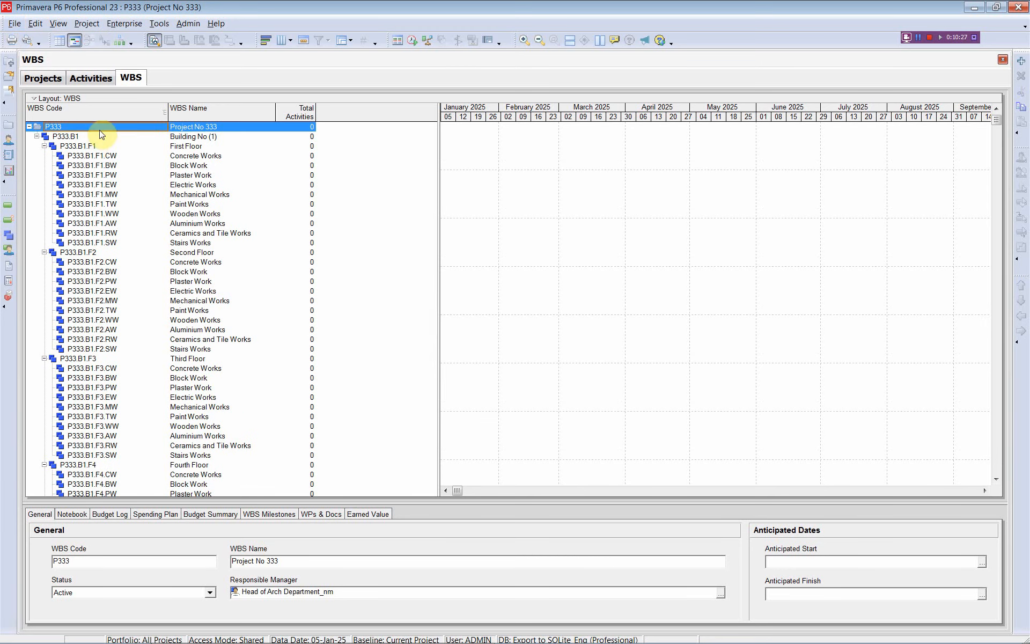
click(170, 262)
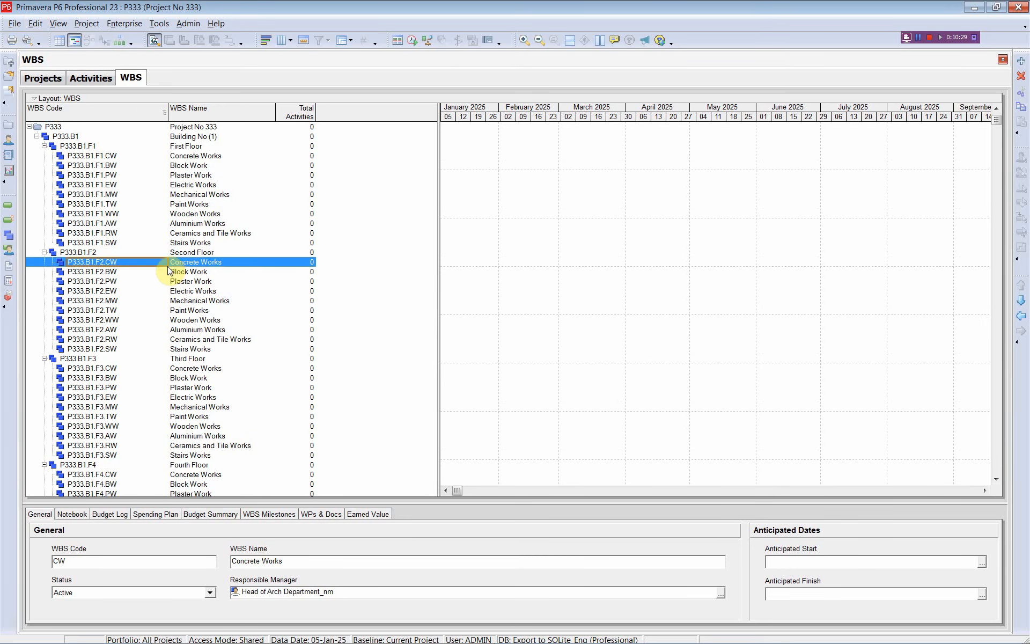
scroll(168, 272, down, 2)
scroll(170, 273, down, 4)
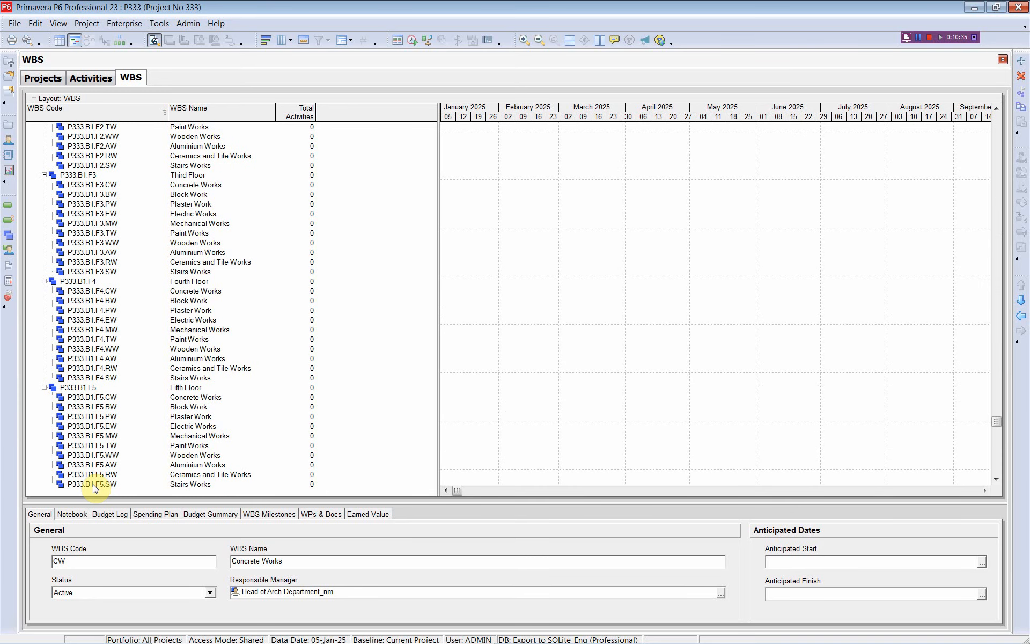
Step: Return to the Excel workbook and reopen SDK Magic Tool to review the export options for WBS records
key(alt+Tab)
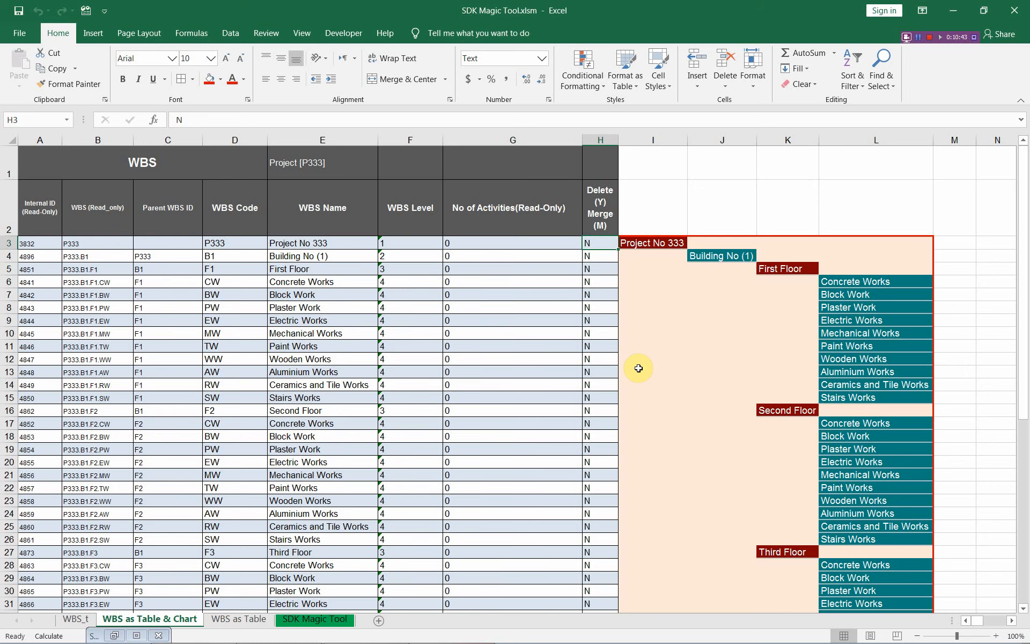
right_click(963, 376)
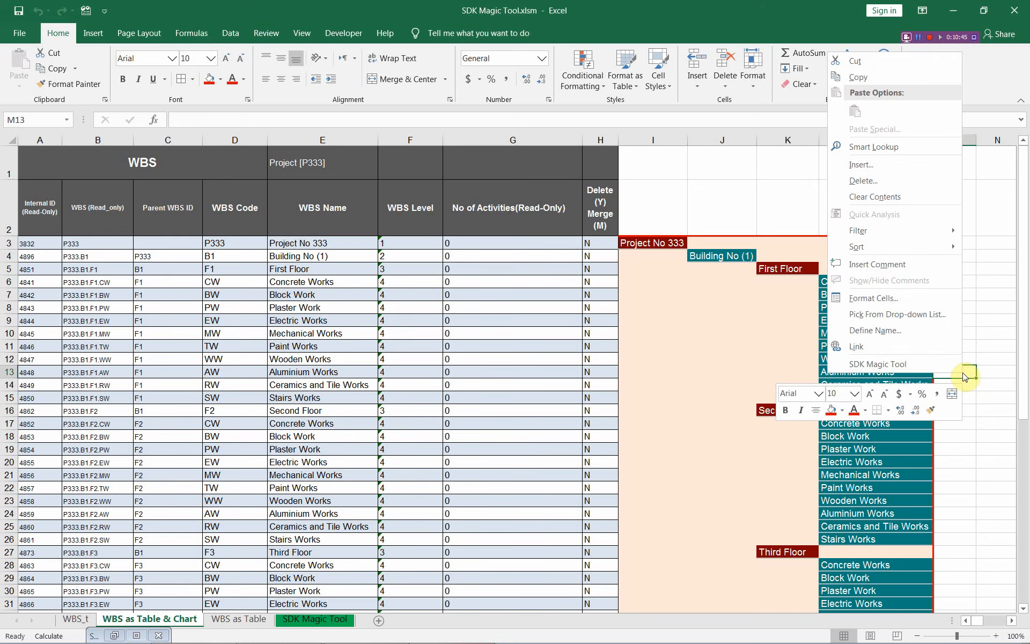
click(878, 365)
click(896, 523)
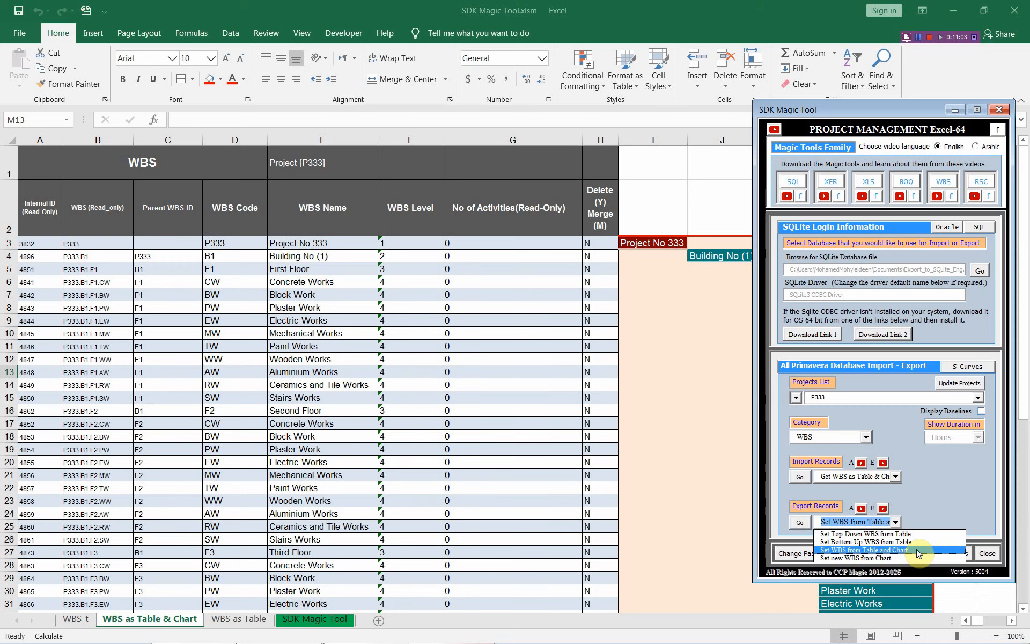
click(935, 502)
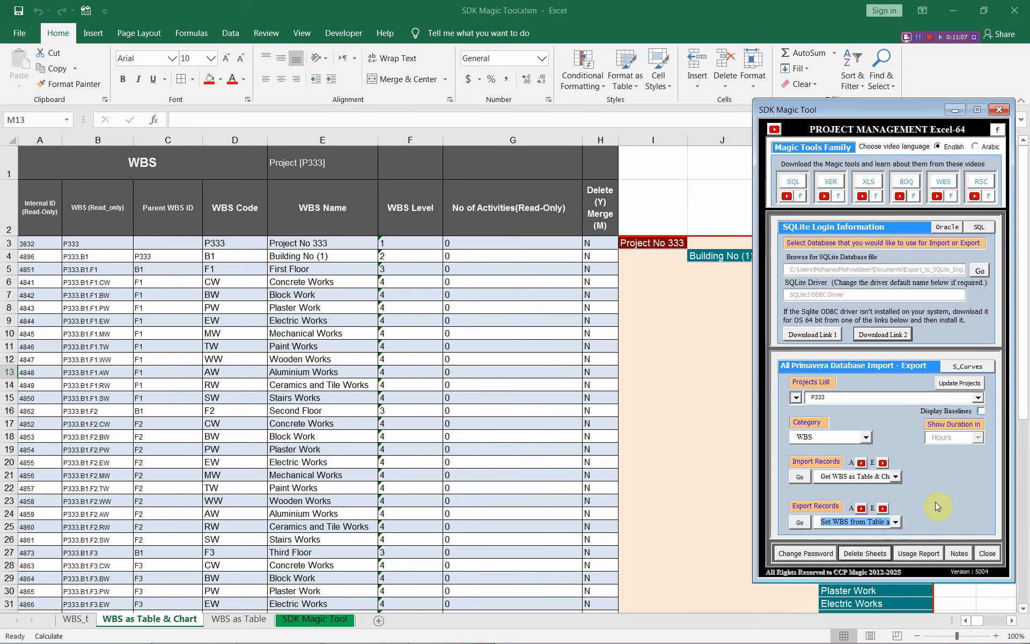